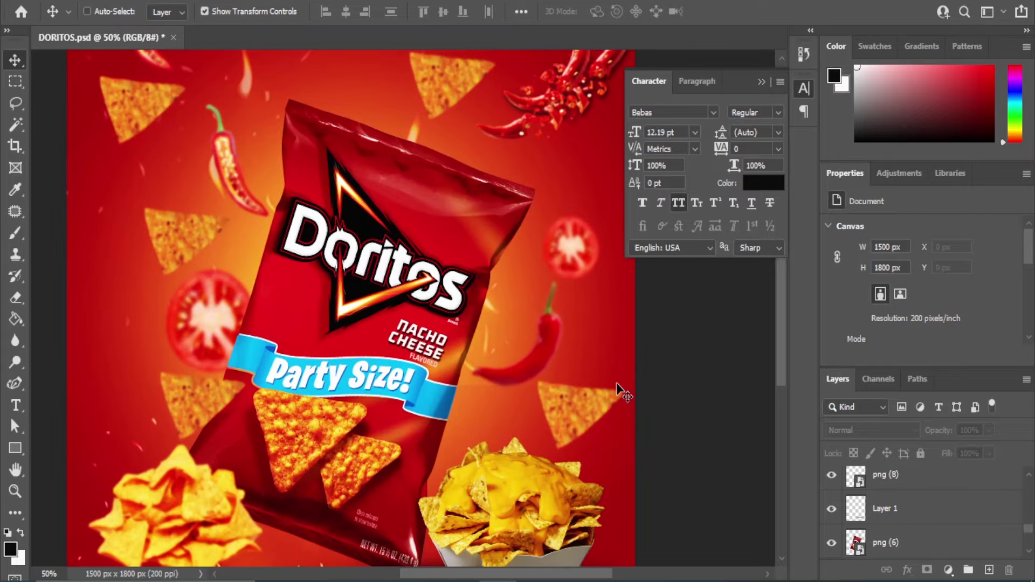
# Zoom the finished Doritos poster in and out repeatedly, then close the document
pyautogui.hotkey('ctrl', '-')
pyautogui.hotkey('ctrl', '+')
pyautogui.hotkey('ctrl', '-')
pyautogui.hotkey('ctrl', '+')
pyautogui.hotkey('ctrl', '-')
pyautogui.hotkey('ctrl', '+')
pyautogui.hotkey('ctrl', '-')
pyautogui.hotkey('ctrl', '+')
pyautogui.hotkey('ctrl', '-')
pyautogui.hotkey('ctrl', '+')
pyautogui.hotkey('ctrl', '-')
pyautogui.hotkey('ctrl', '+')
pyautogui.hotkey('ctrl', '-')
pyautogui.hotkey('ctrl', '+')
pyautogui.hotkey('ctrl', '-')
pyautogui.hotkey('ctrl', '+')
pyautogui.hotkey('ctrl', '-')
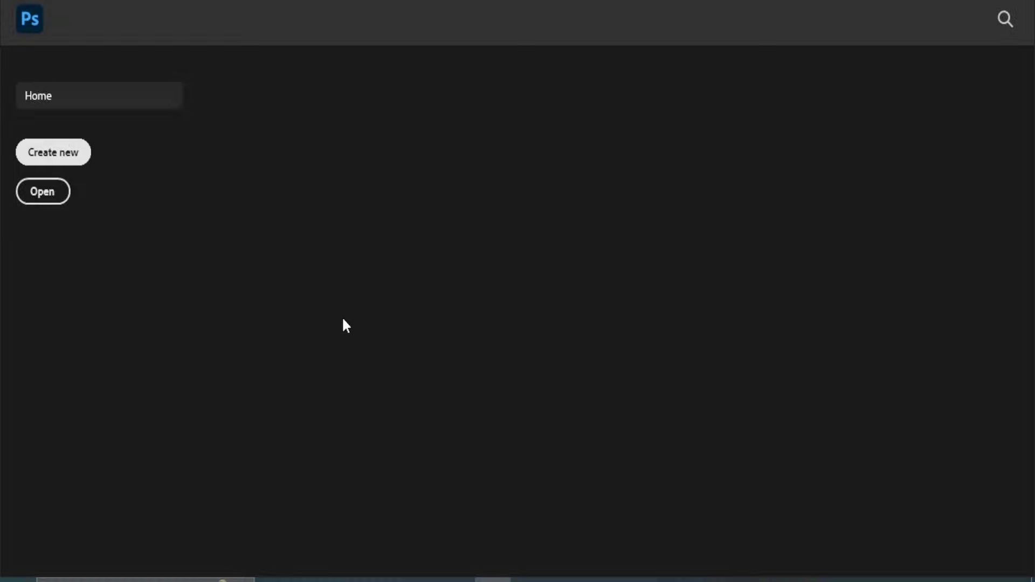
# Create a new 1500 × 1800 px Untitled-1 document, entering 3 in the Resolution field
pyautogui.hotkey('ctrl', 'n')
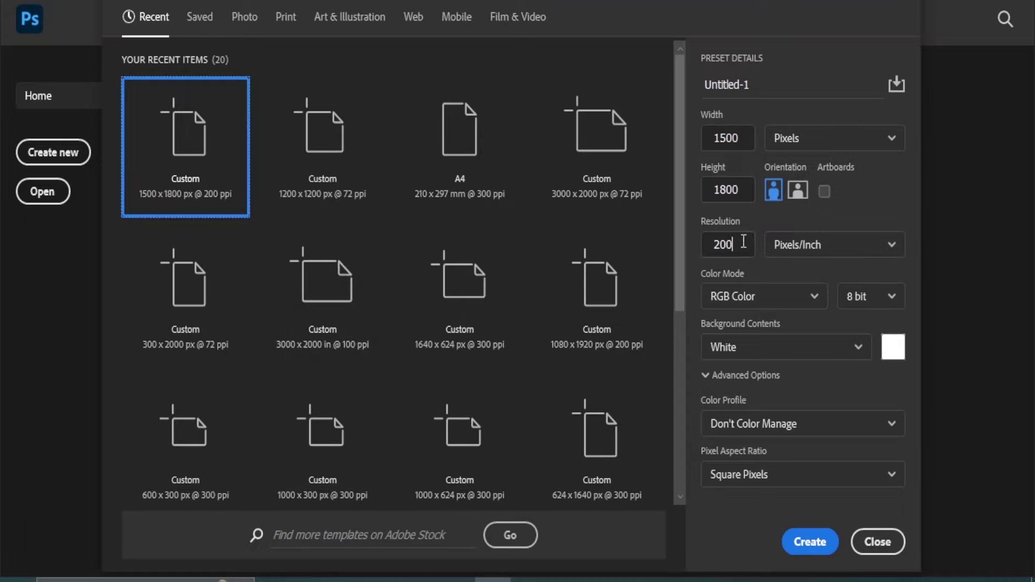
pyautogui.moveTo(743, 242); pyautogui.dragTo(699, 251)
pyautogui.write('3')
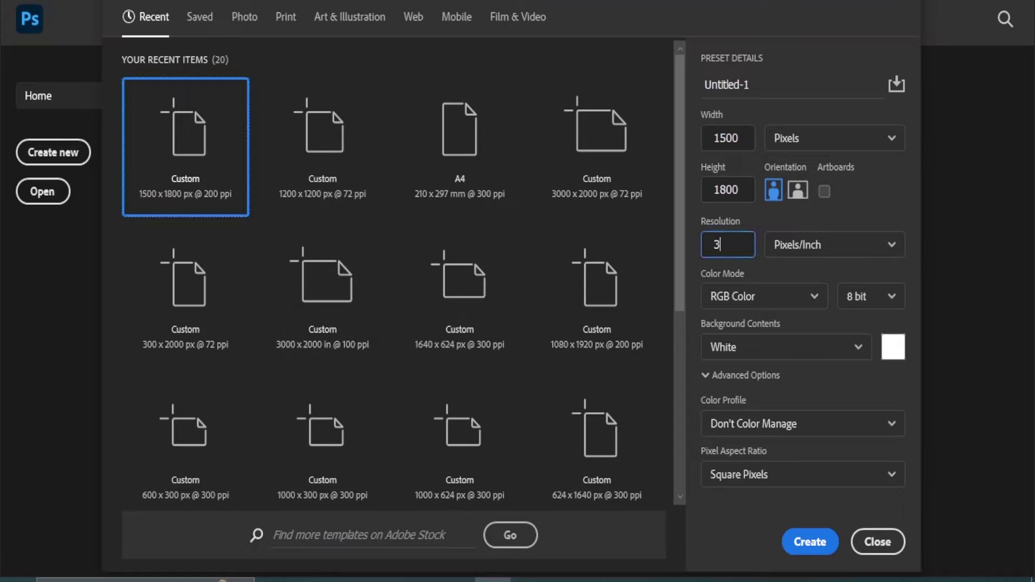
pyautogui.click(812, 542)
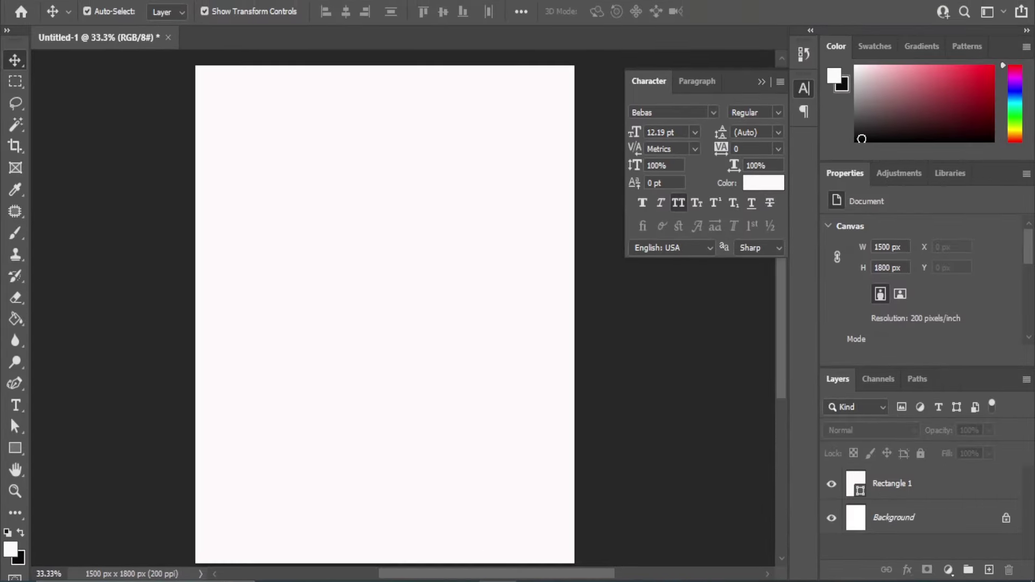
# Place png (6) from File Explorer, scaled to 19.93% and tilted 18.75° in the upper middle
pyautogui.click(496, 525)
pyautogui.moveTo(685, 173)
pyautogui.mouseDown()
pyautogui.moveTo(503, 579)
pyautogui.moveTo(386, 365)
pyautogui.mouseUp()
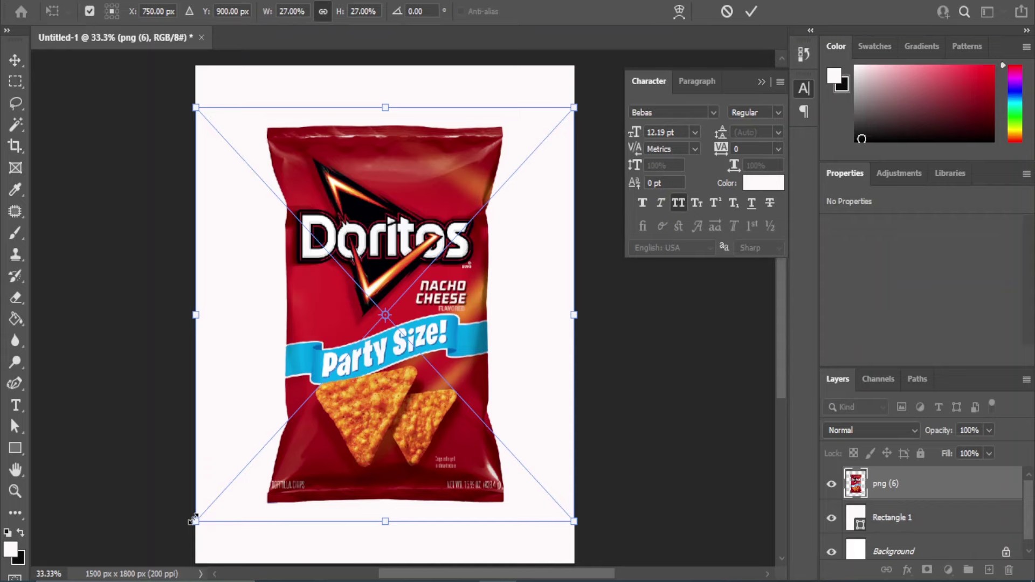
pyautogui.moveTo(193, 520); pyautogui.dragTo(258, 475)
pyautogui.moveTo(324, 434); pyautogui.dragTo(391, 391)
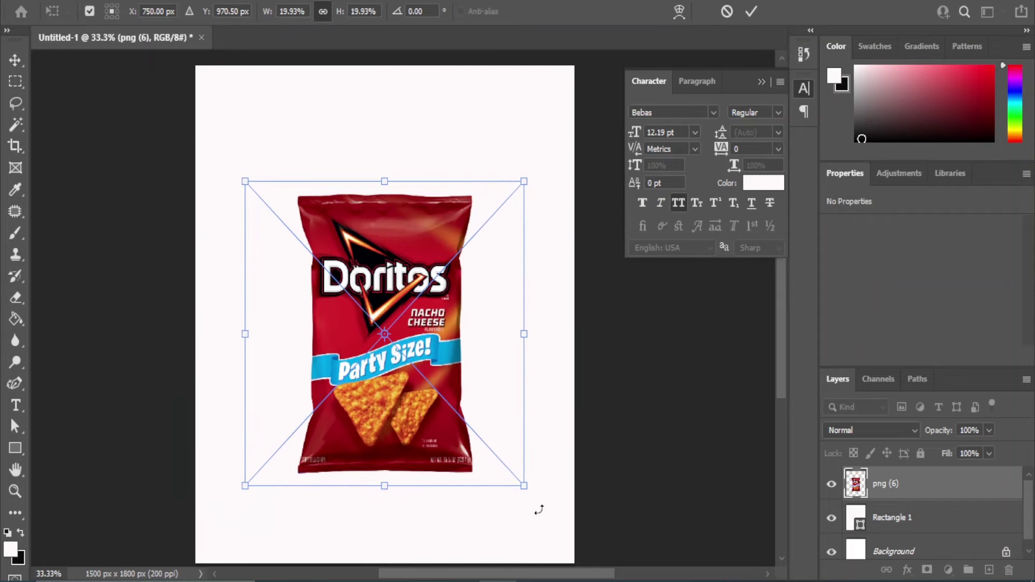
pyautogui.moveTo(539, 510); pyautogui.dragTo(468, 523)
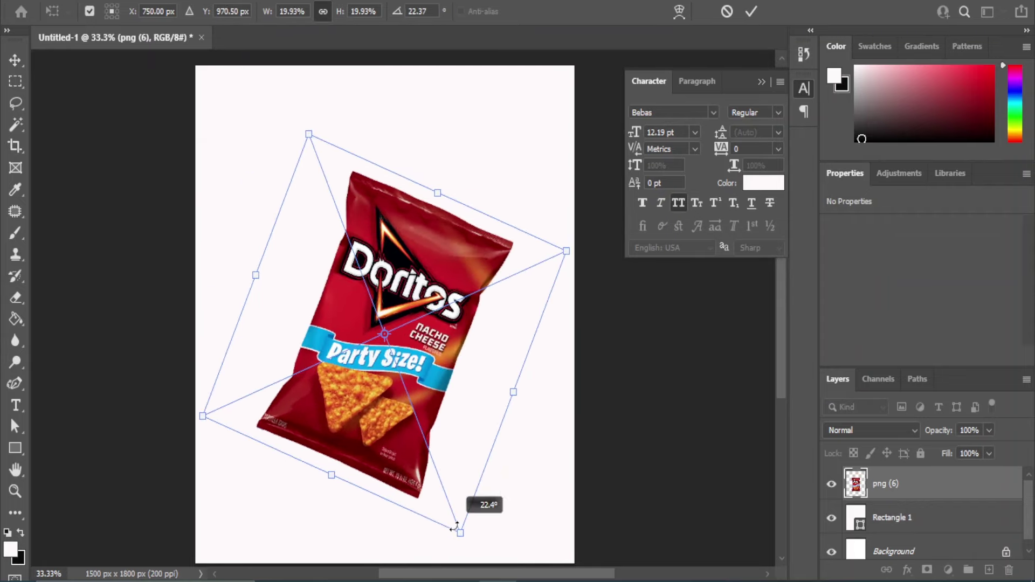
pyautogui.click(15, 60)
pyautogui.click(617, 367)
# Switch Rectangle 1's fill to a radial gradient and open the Gradient Editor
pyautogui.click(536, 173)
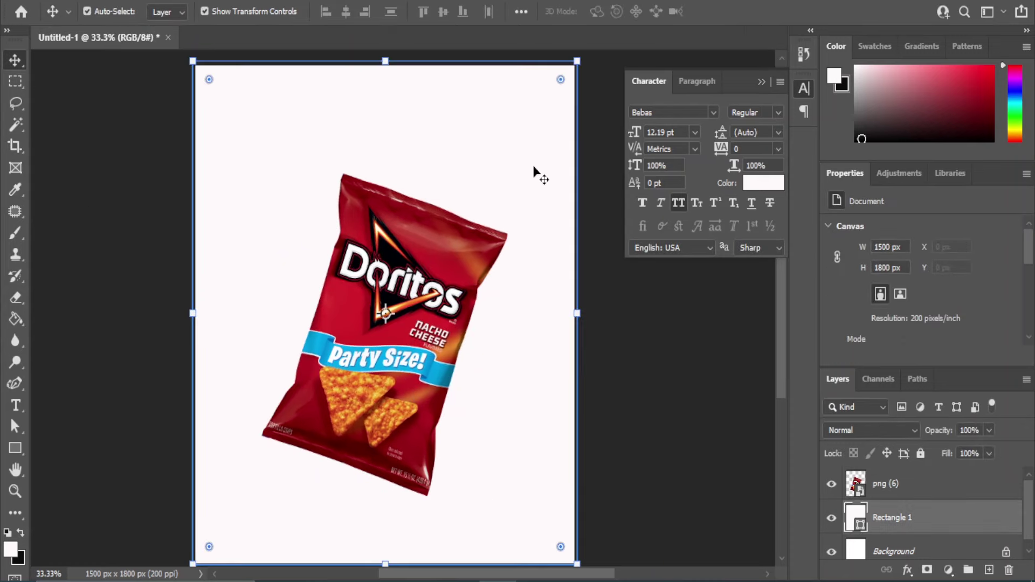
pyautogui.scroll(-3, 941, 302)
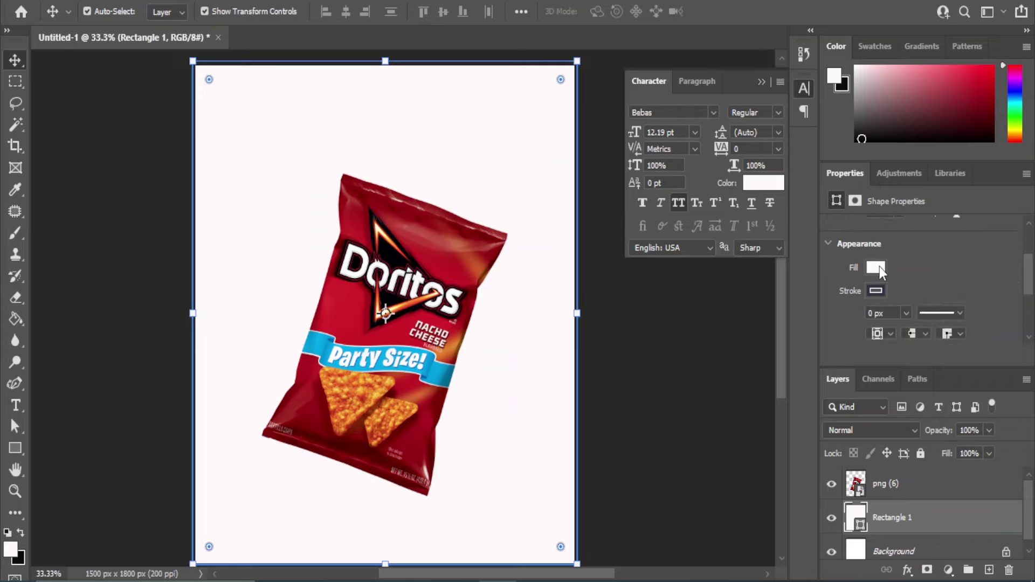
pyautogui.click(878, 267)
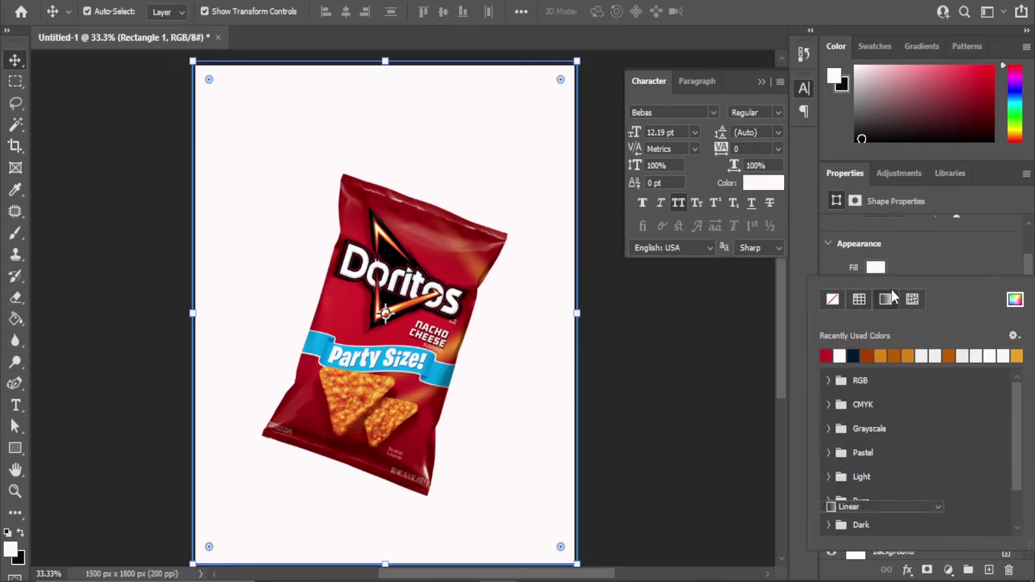
pyautogui.click(886, 299)
pyautogui.click(938, 507)
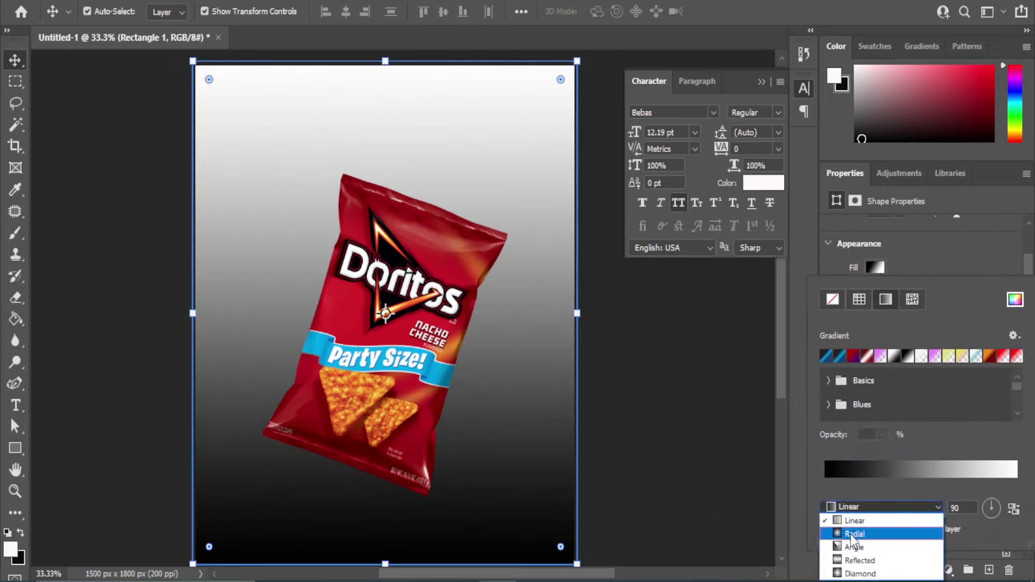
pyautogui.click(850, 533)
pyautogui.click(1013, 475)
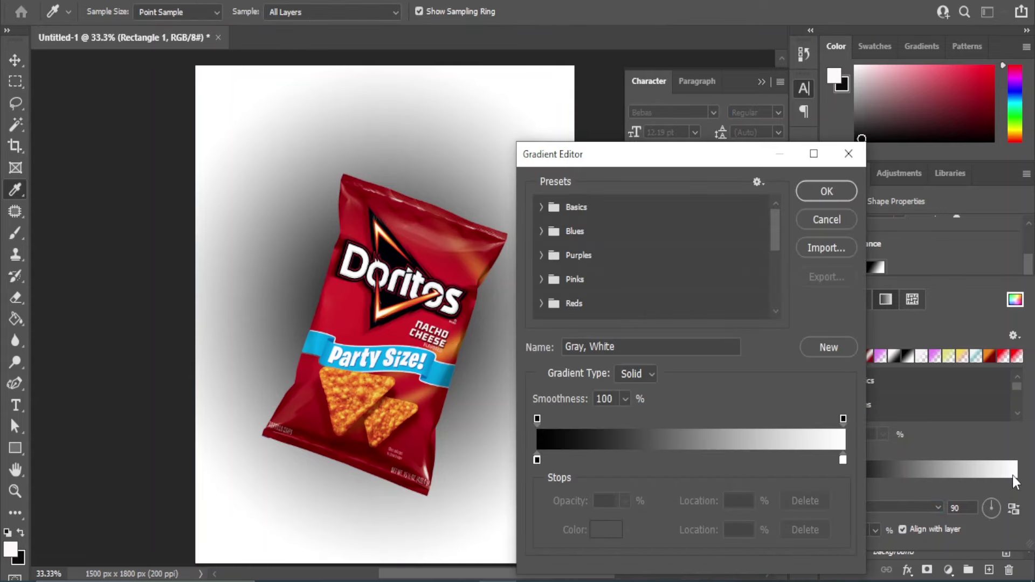
# Color the right stop dark red and the left stop bright orange #f8963b, sampled from the bag
pyautogui.click(843, 461)
pyautogui.doubleClick(842, 461)
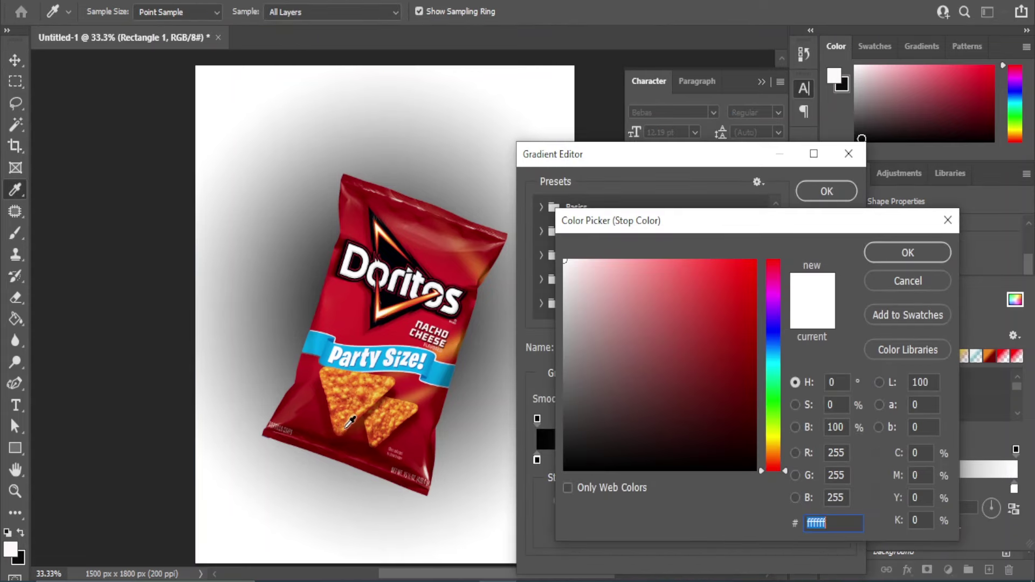
pyautogui.click(358, 443)
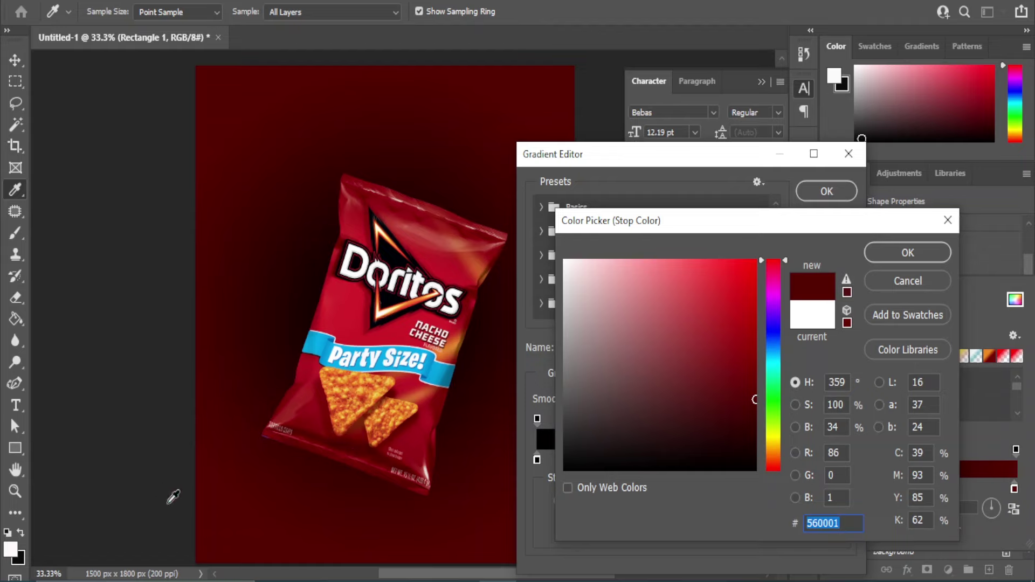
pyautogui.click(907, 253)
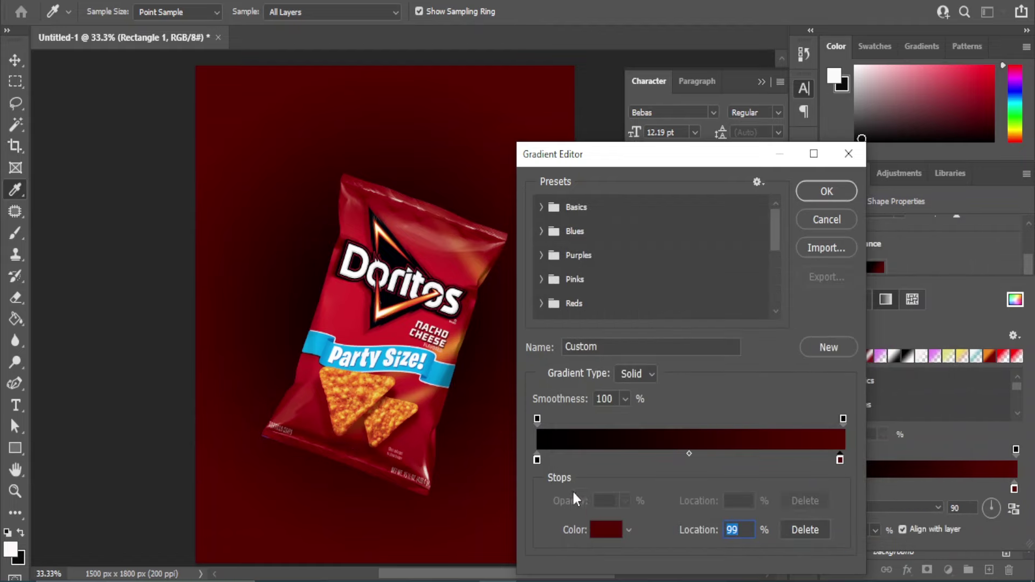
pyautogui.click(536, 460)
pyautogui.doubleClick(536, 461)
pyautogui.click(346, 302)
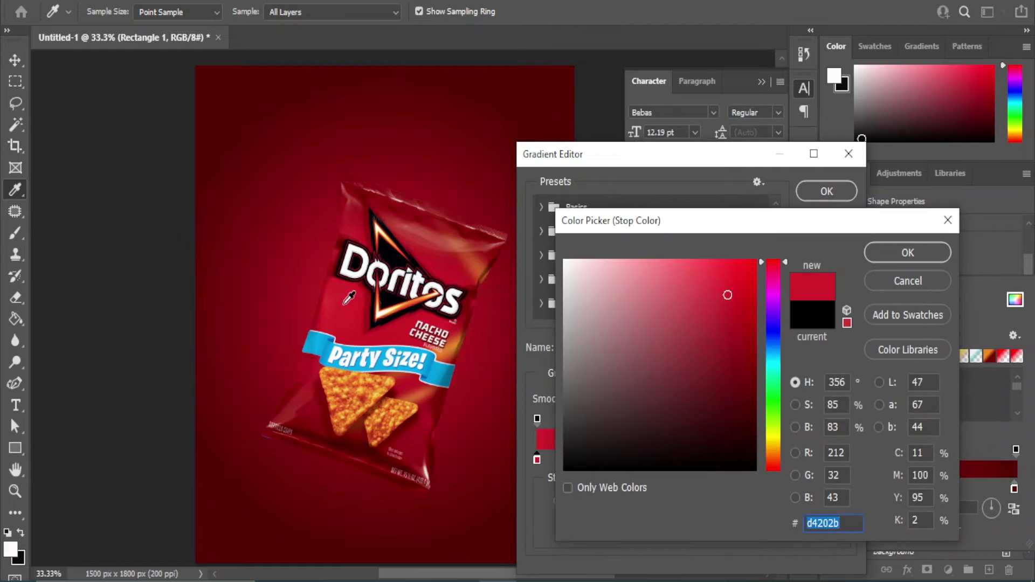
pyautogui.click(452, 348)
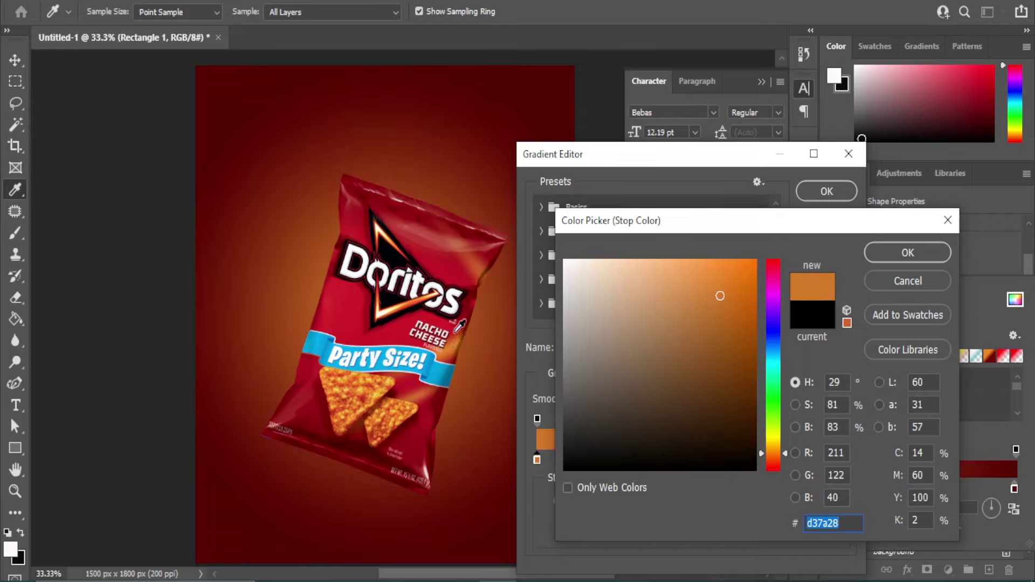
pyautogui.moveTo(720, 295); pyautogui.dragTo(708, 264)
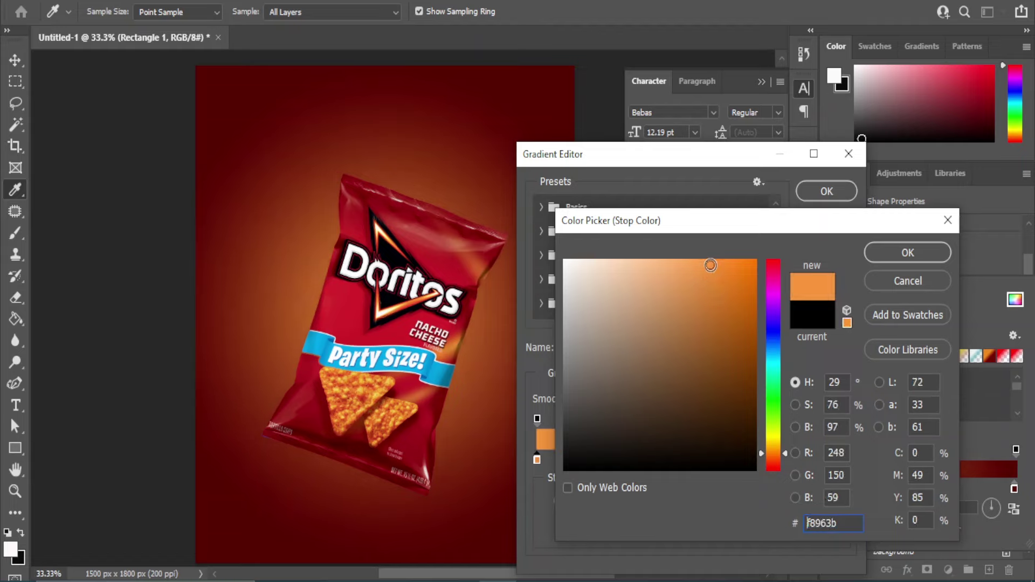
pyautogui.click(917, 257)
# Move the orange stop to 20% and the deep red #980f17 stop to 92%, then apply
pyautogui.moveTo(543, 456); pyautogui.dragTo(597, 460)
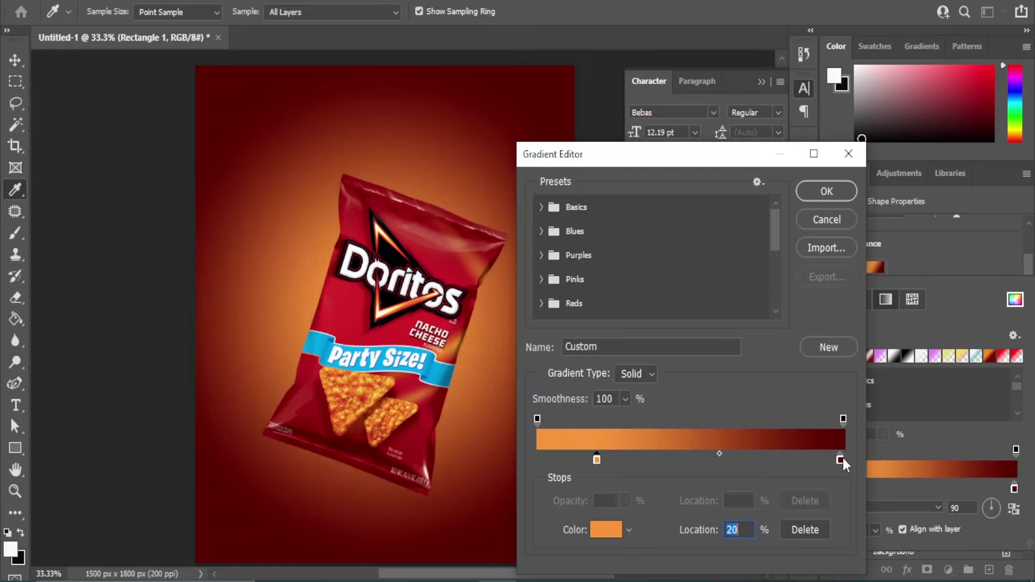
pyautogui.moveTo(840, 460); pyautogui.dragTo(820, 460)
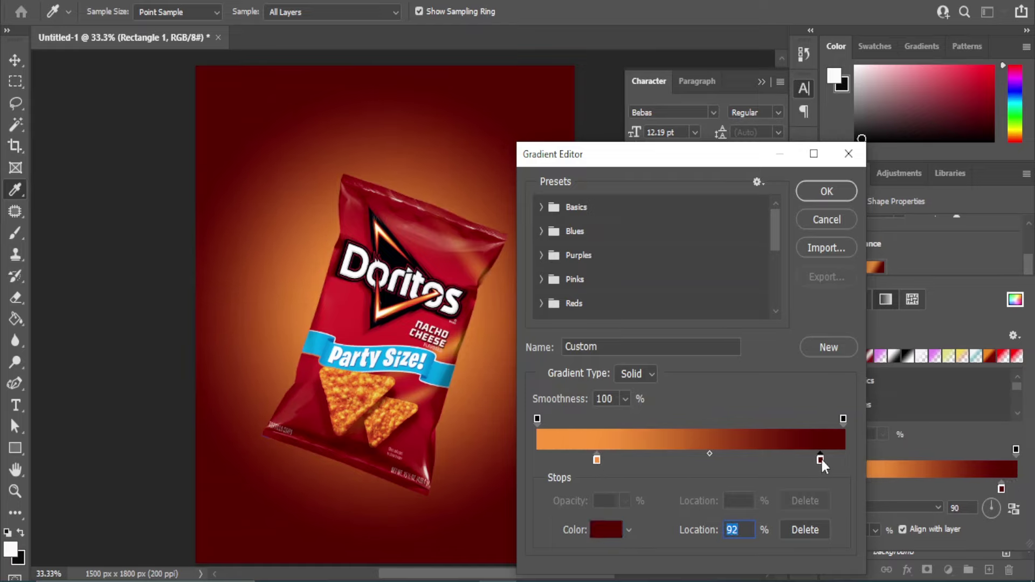
pyautogui.doubleClick(821, 460)
pyautogui.click(447, 272)
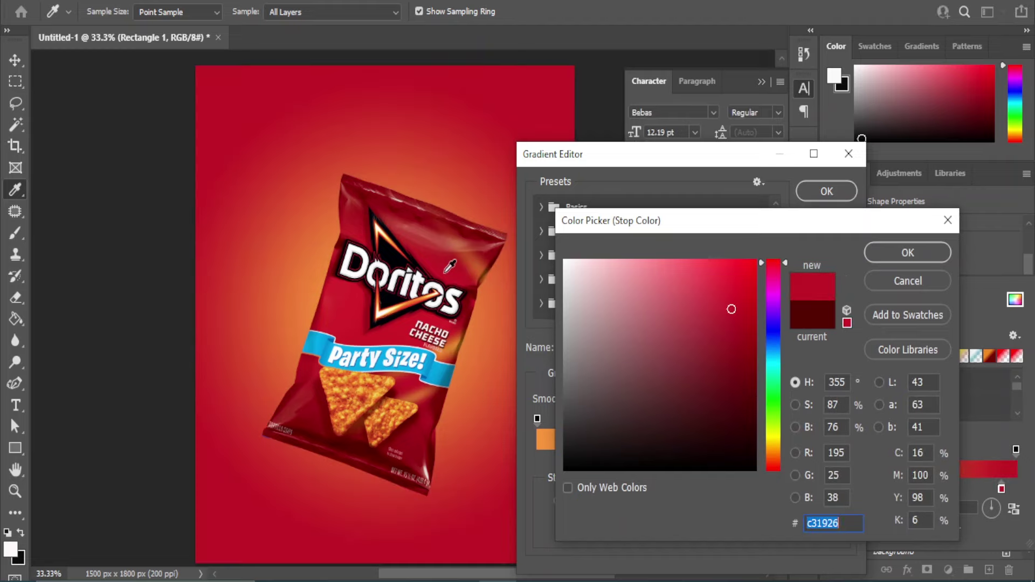
pyautogui.click(430, 225)
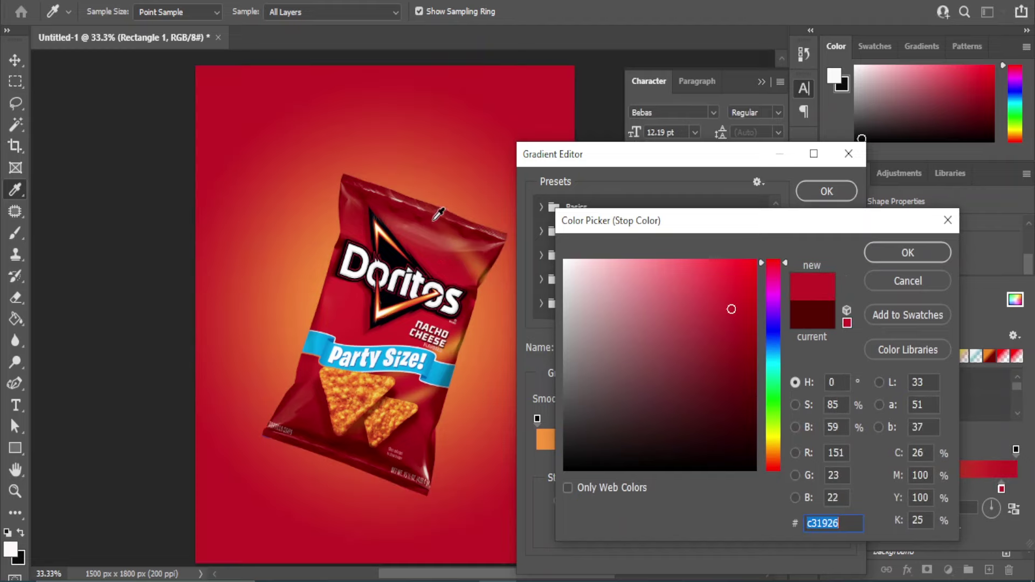
pyautogui.click(430, 223)
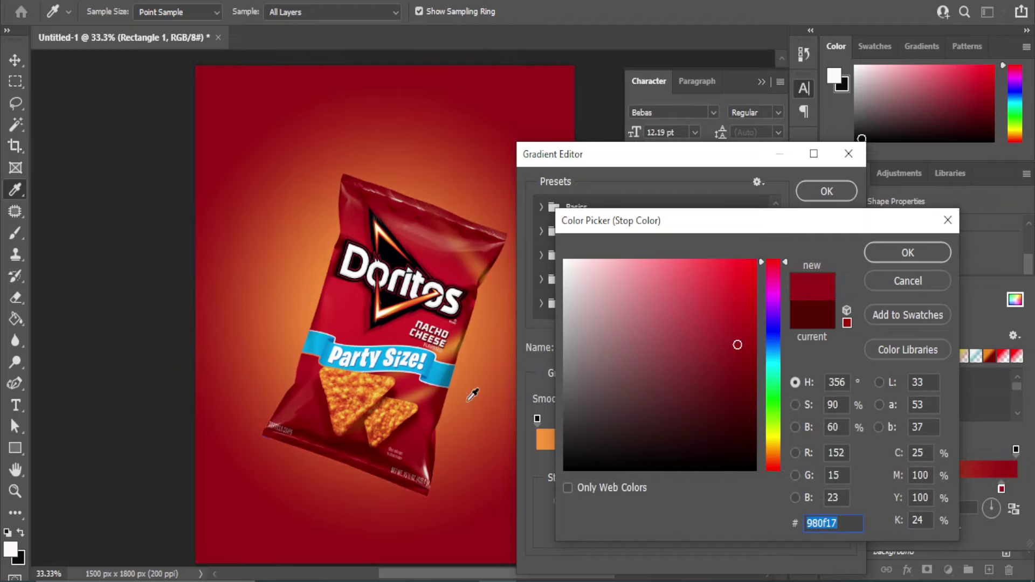
pyautogui.click(901, 257)
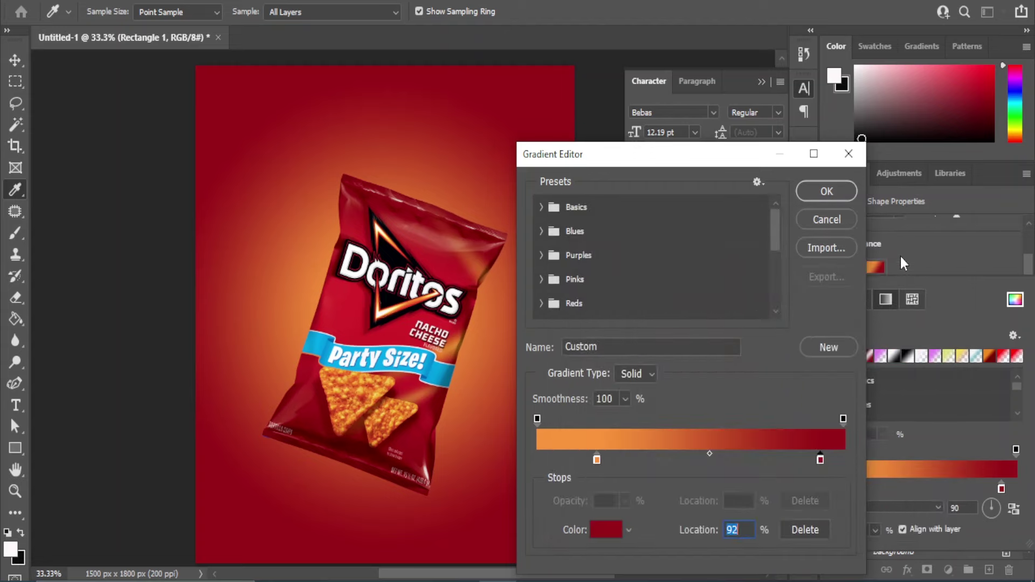
pyautogui.click(829, 194)
pyautogui.click(674, 372)
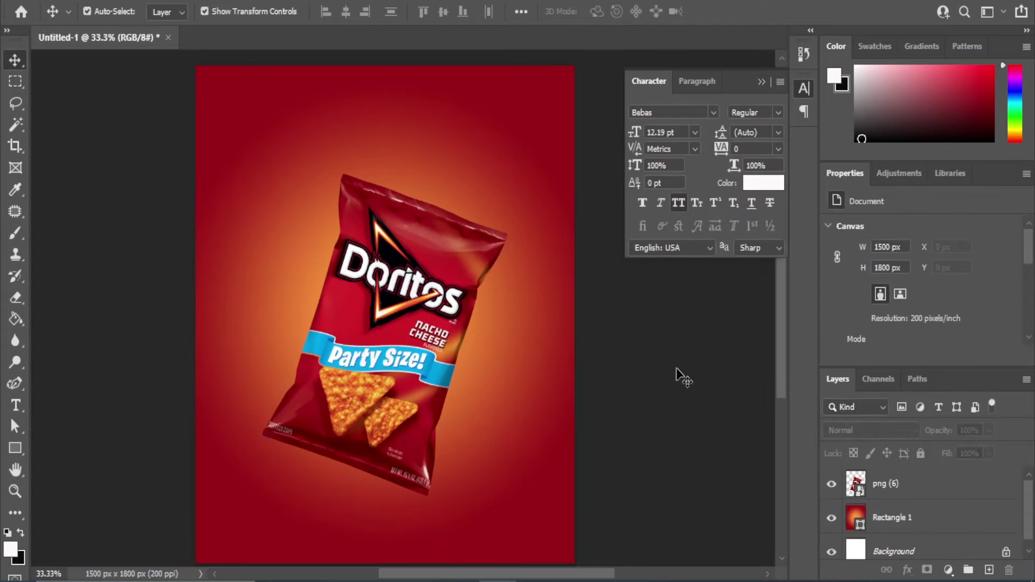
# Centre the Doritos bag horizontally on the background, then select png (8) in File Explorer
pyautogui.click(837, 487)
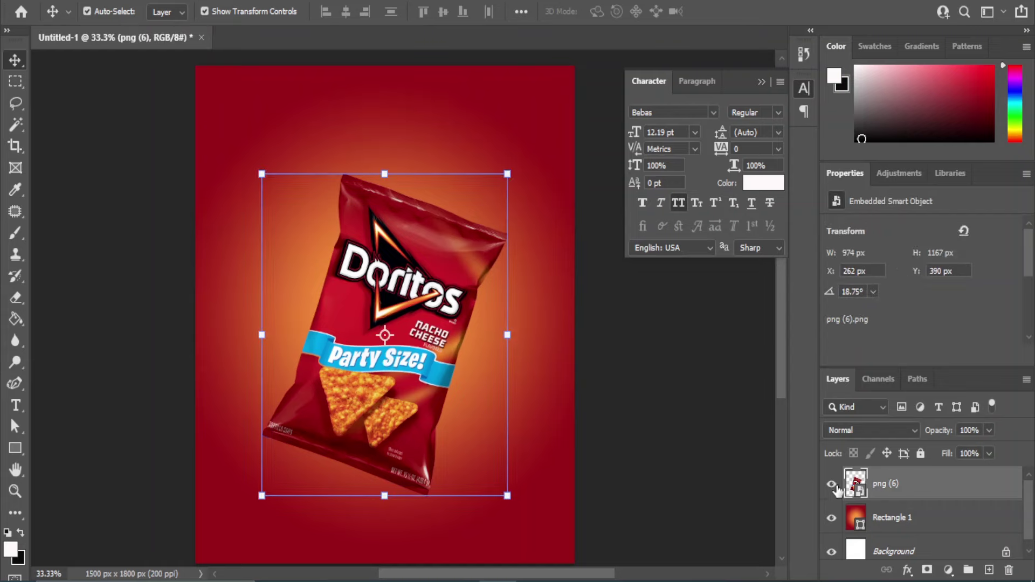
pyautogui.keyDown('shift'); pyautogui.click(895, 519); pyautogui.keyUp('shift')
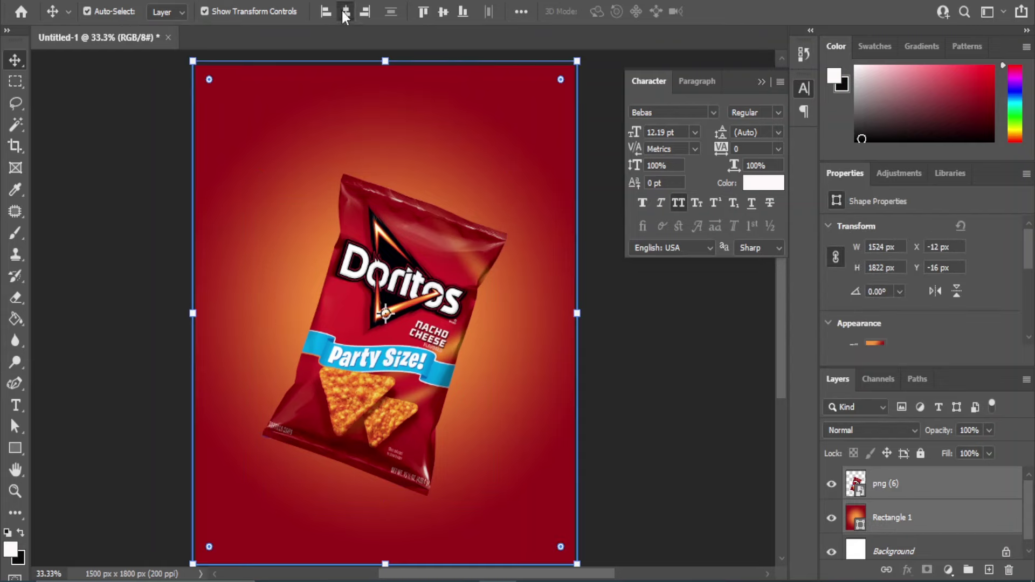
pyautogui.click(618, 378)
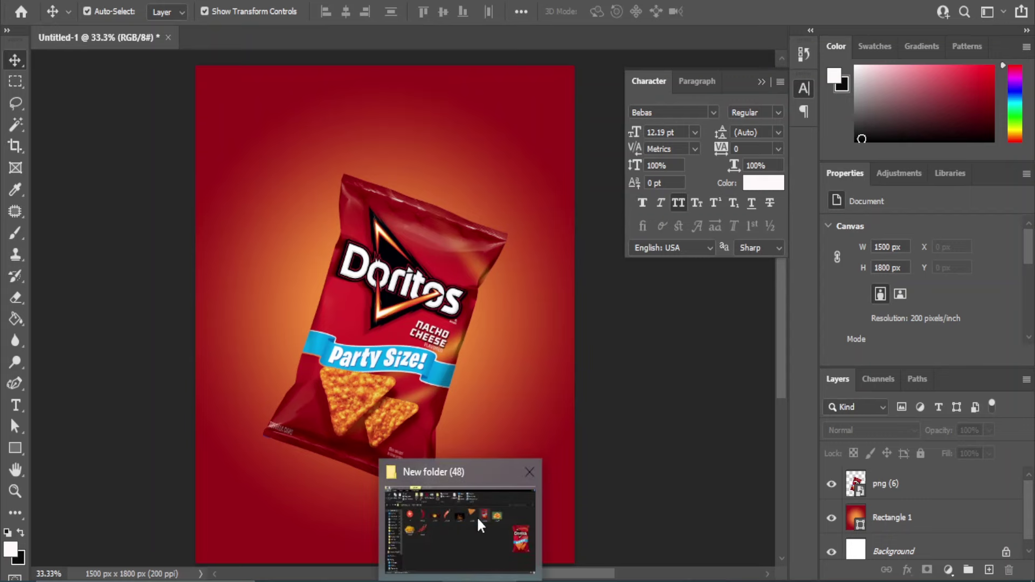
pyautogui.click(477, 516)
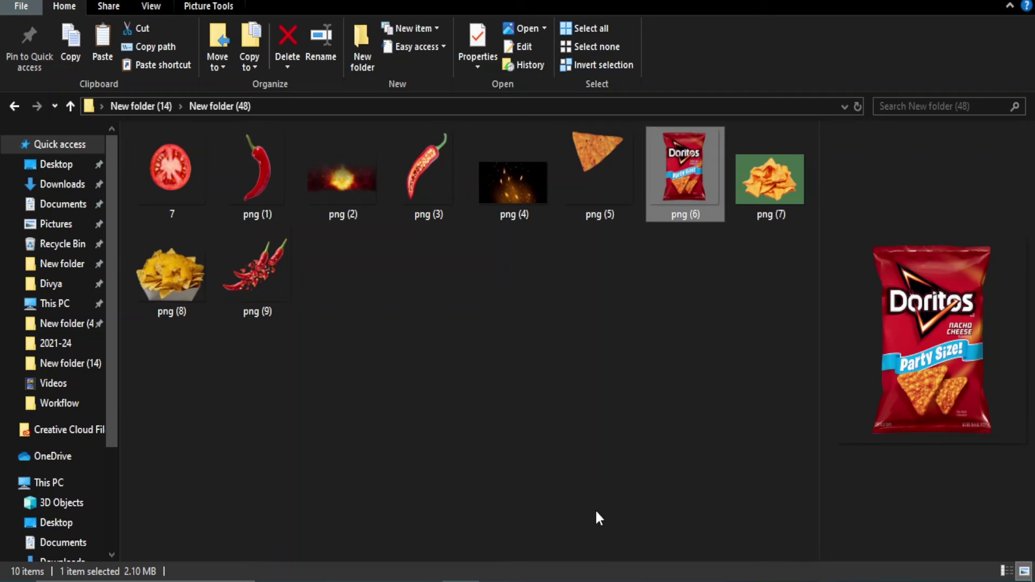
pyautogui.click(173, 284)
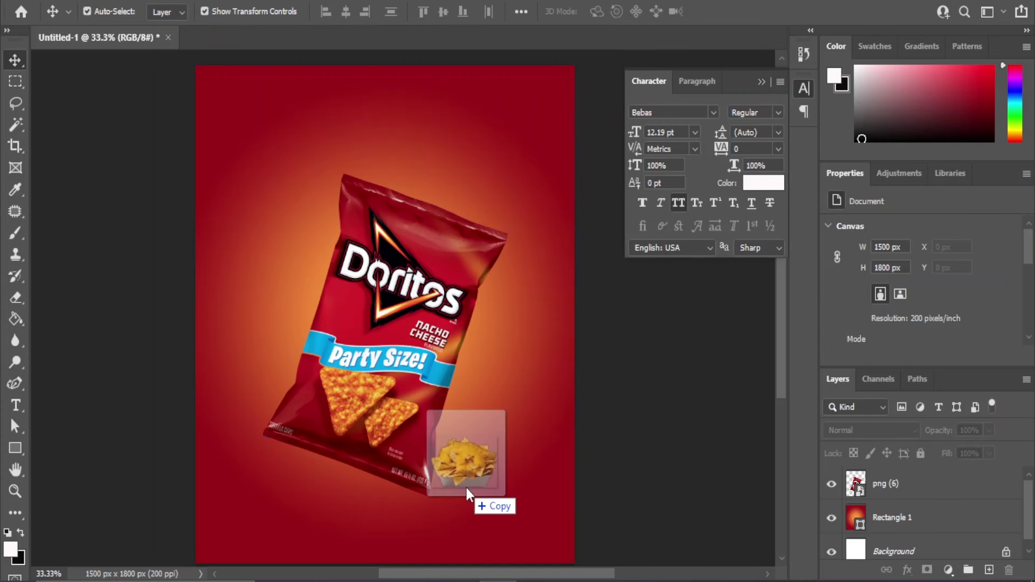
# Drop png (8) onto the poster, scaled to about 47% at the bag's lower right
pyautogui.moveTo(504, 574); pyautogui.dragTo(467, 487)
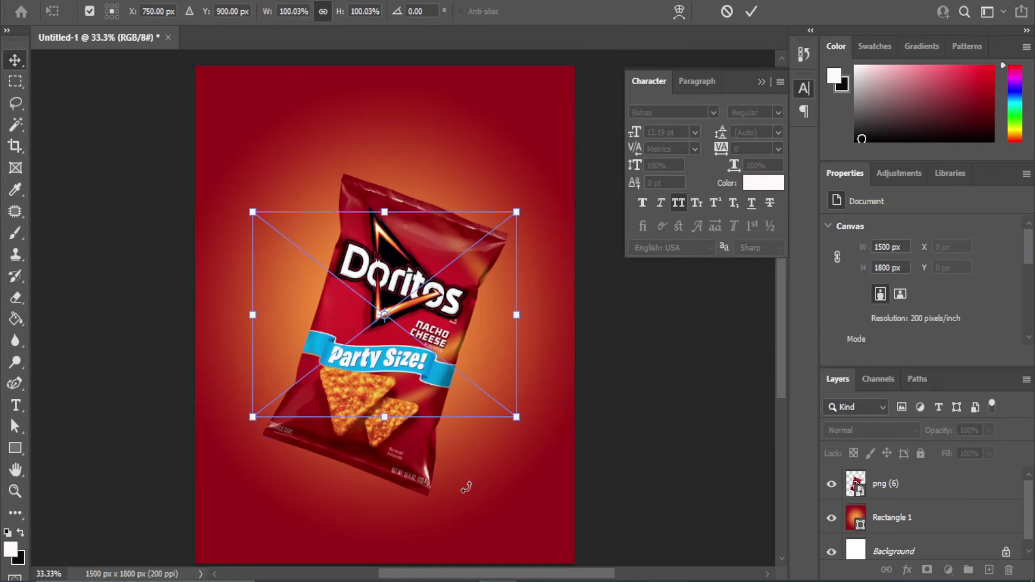
pyautogui.moveTo(395, 243); pyautogui.dragTo(455, 329)
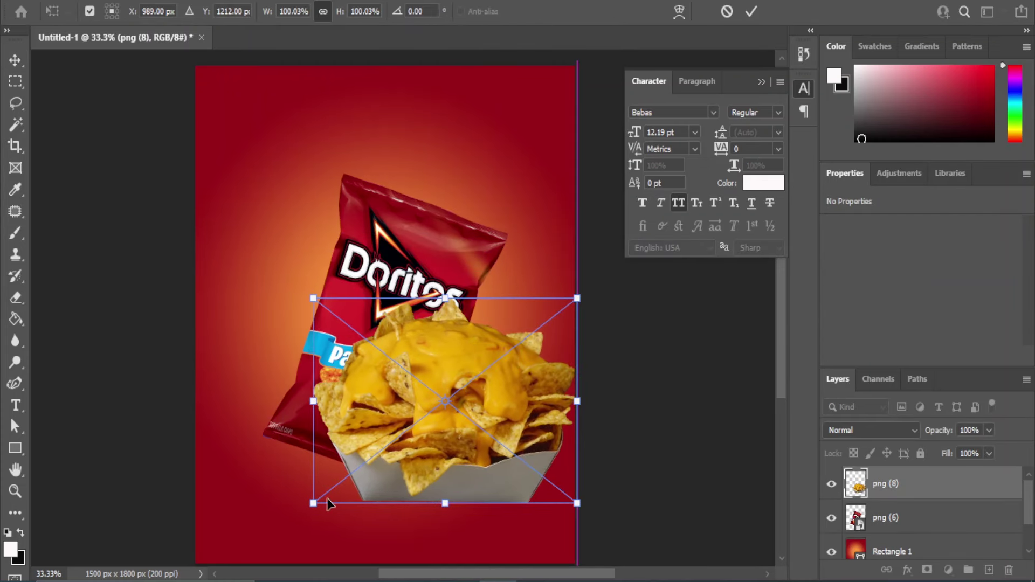
pyautogui.moveTo(312, 503); pyautogui.dragTo(439, 469)
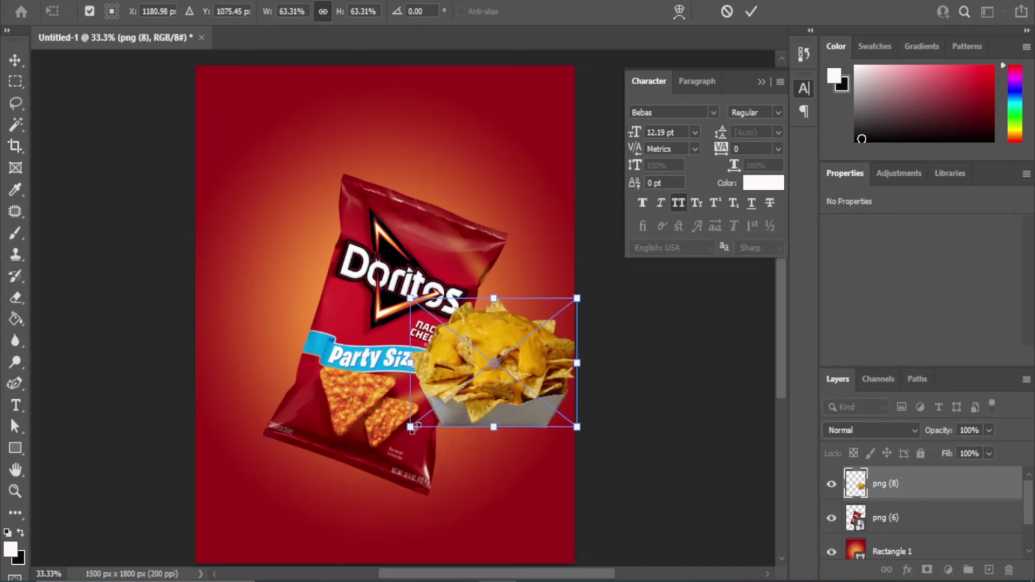
pyautogui.moveTo(412, 428)
pyautogui.mouseDown()
pyautogui.moveTo(468, 381)
pyautogui.moveTo(469, 457)
pyautogui.moveTo(504, 439)
pyautogui.mouseUp()
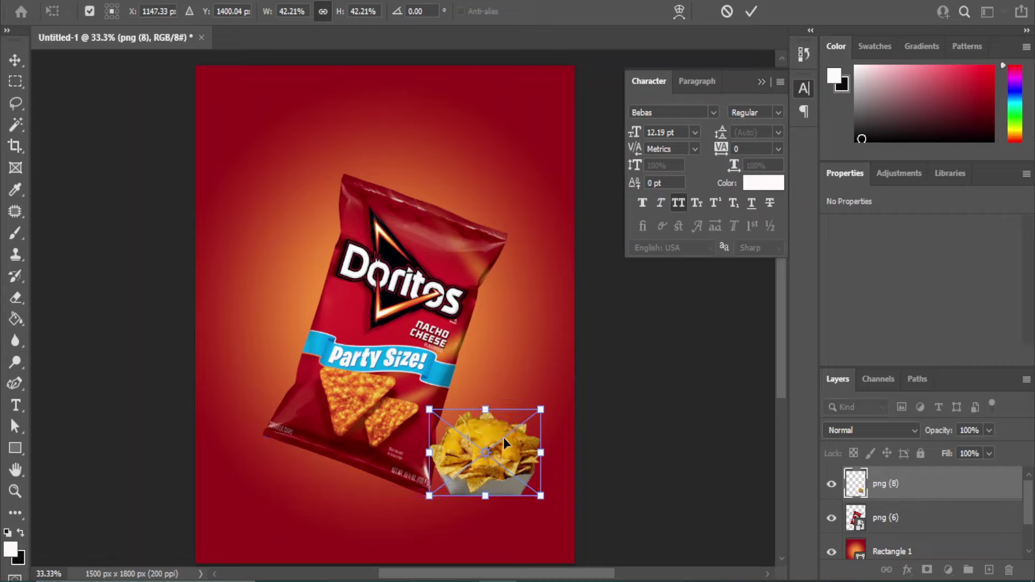
pyautogui.moveTo(541, 409); pyautogui.dragTo(556, 400)
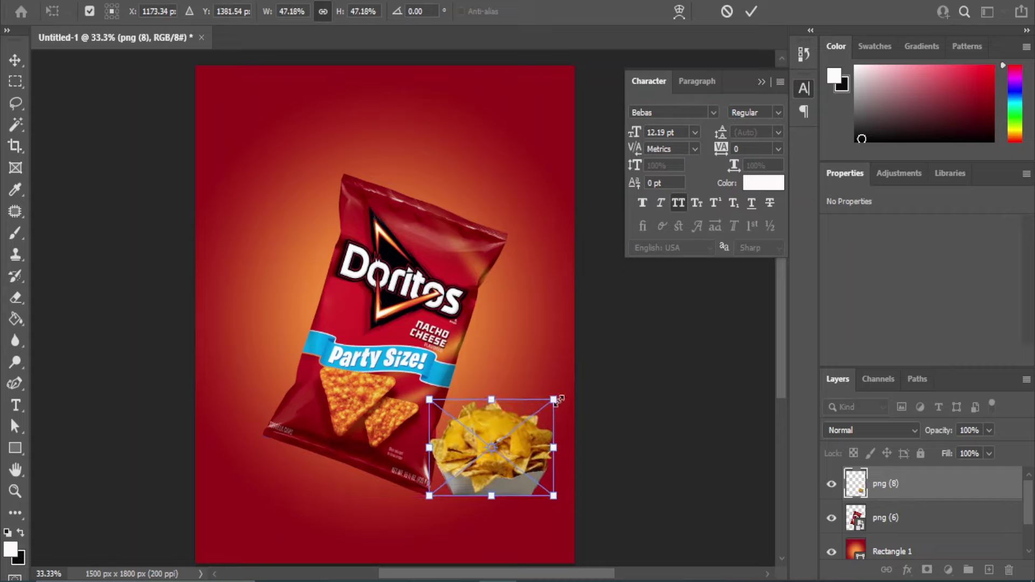
pyautogui.click(15, 60)
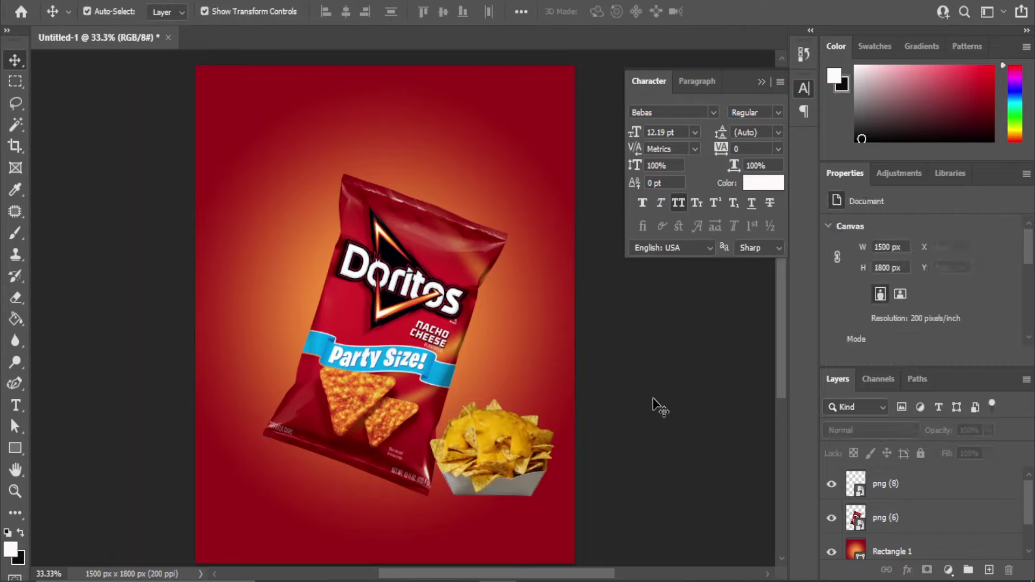
# Add a new layer above the bag and paint a soft black shadow beneath the nacho tray
pyautogui.press('d')
pyautogui.click(887, 520)
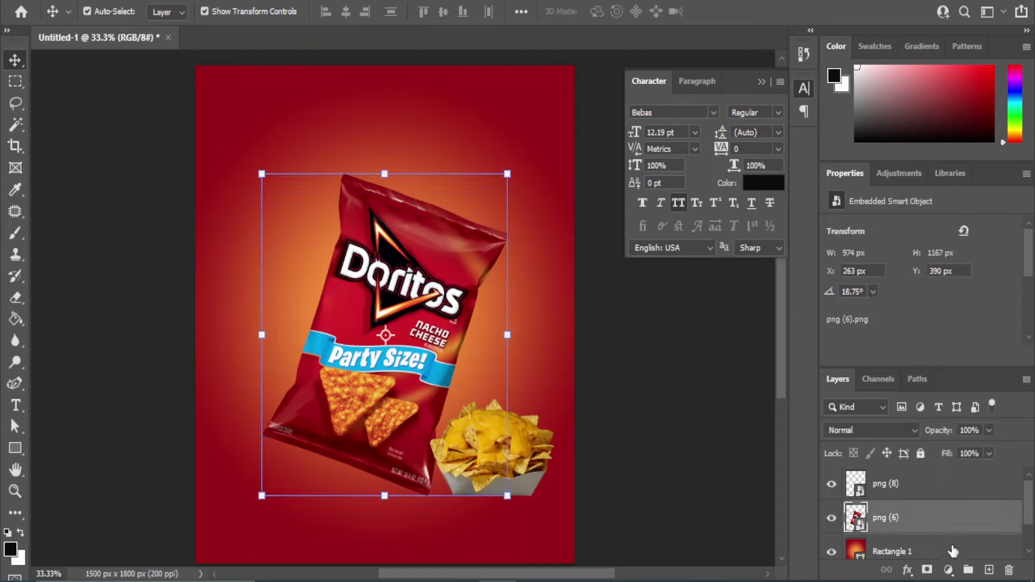
pyautogui.click(988, 570)
pyautogui.press('g')
pyautogui.press('b')
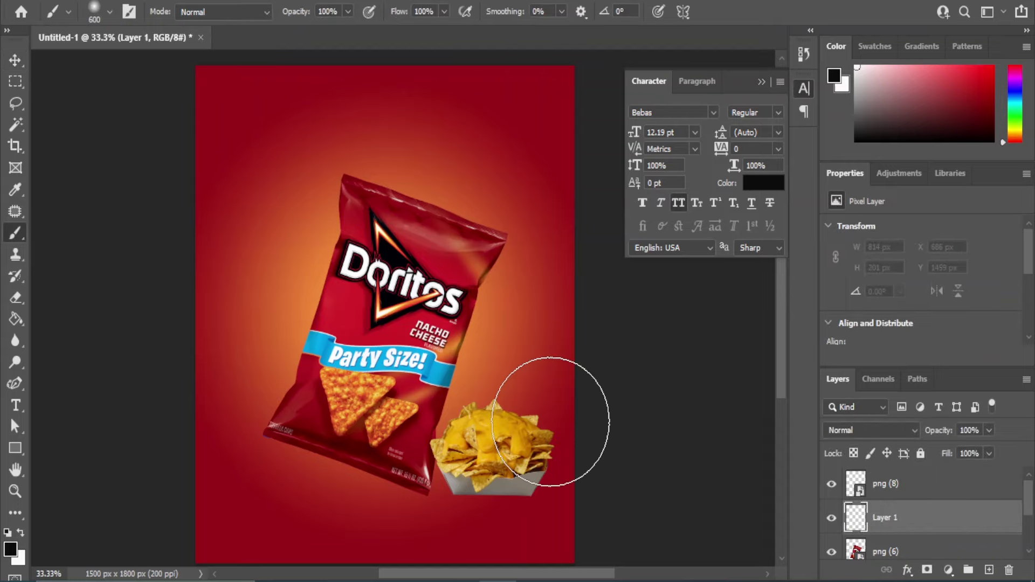
pyautogui.click(469, 480)
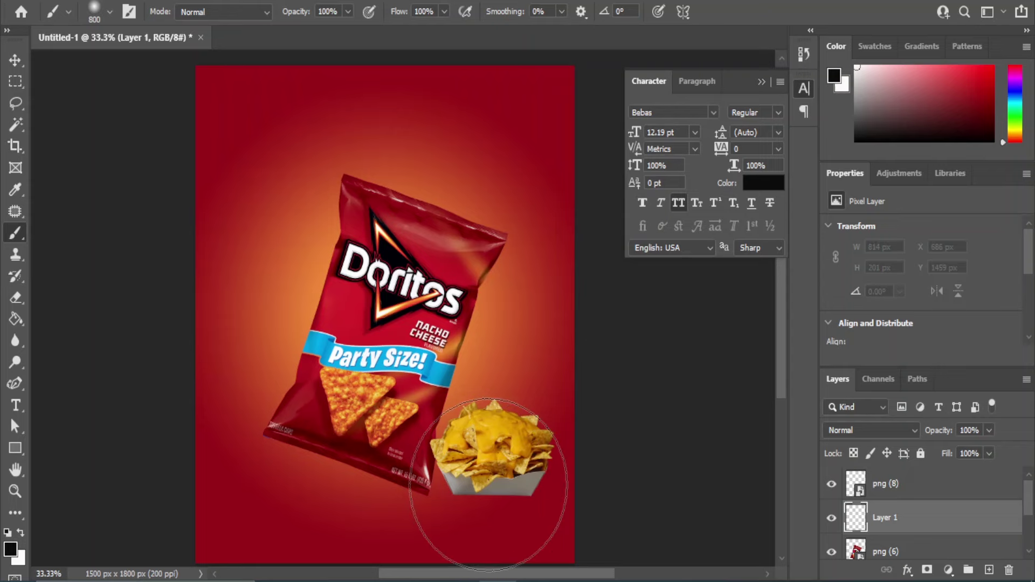
# Squash the shadow into a flat band and set its opacity to 82%
pyautogui.press('v')
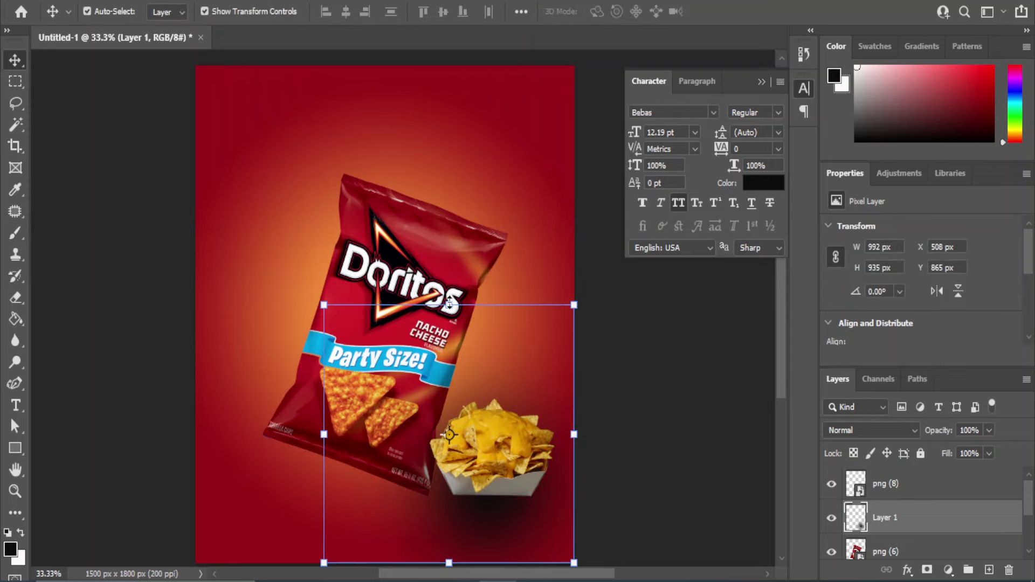
pyautogui.moveTo(449, 305)
pyautogui.mouseDown()
pyautogui.moveTo(466, 531)
pyautogui.moveTo(489, 514)
pyautogui.mouseUp()
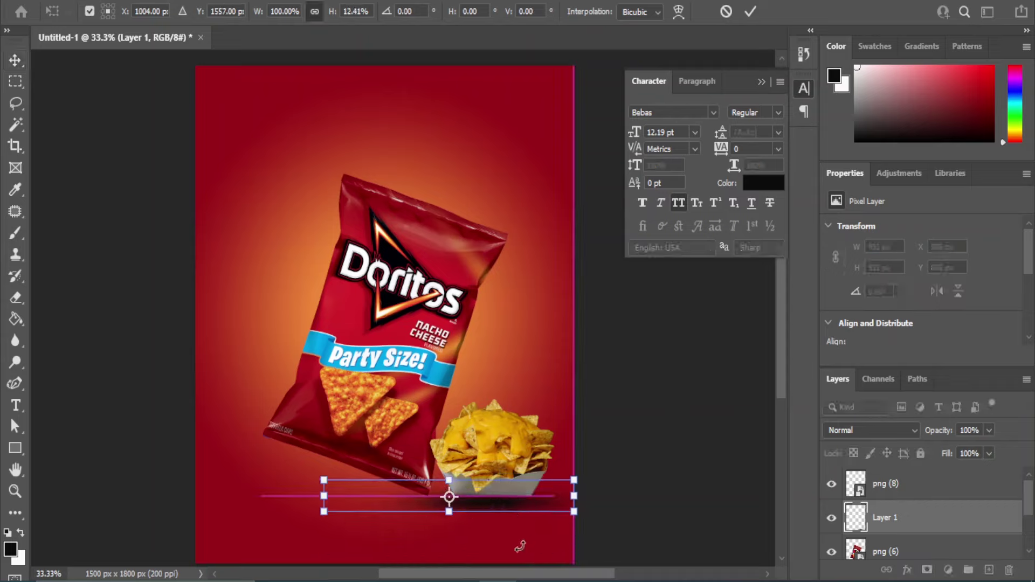
pyautogui.hotkey('shift', 'Up')
pyautogui.hotkey('shift', 'Up')
pyautogui.hotkey('shift', 'Up')
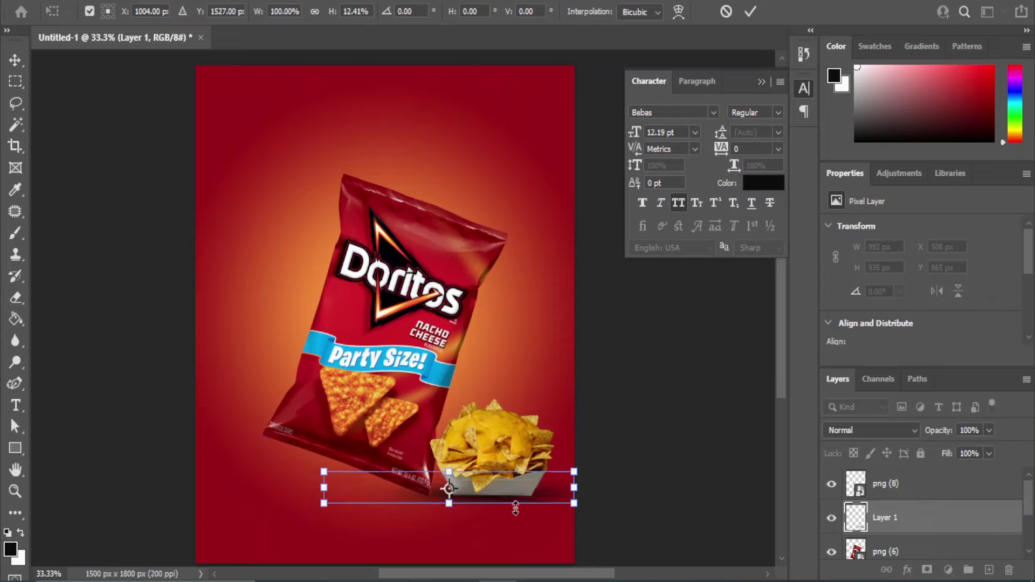
pyautogui.click(16, 64)
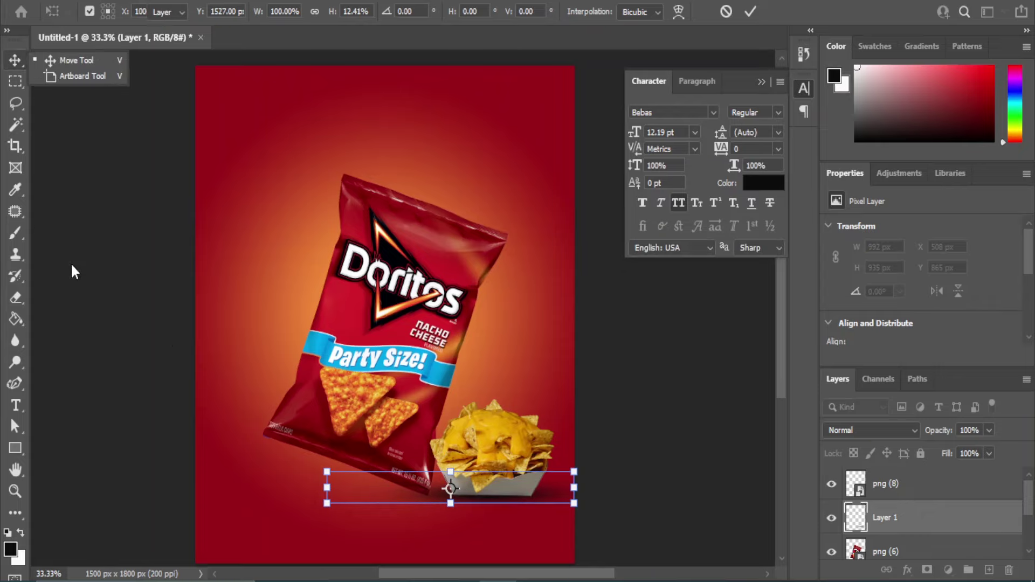
pyautogui.click(989, 430)
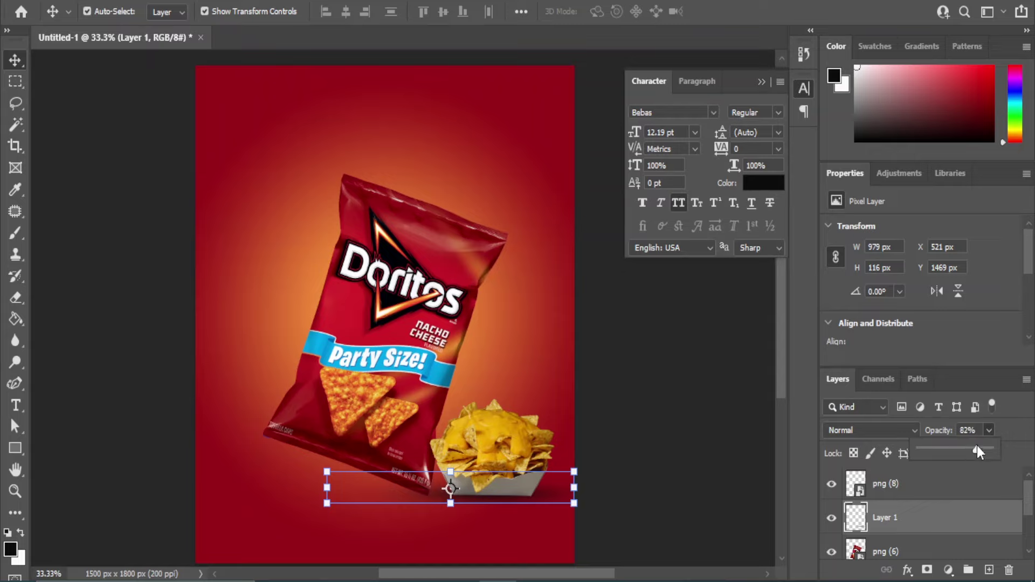
pyautogui.click(668, 416)
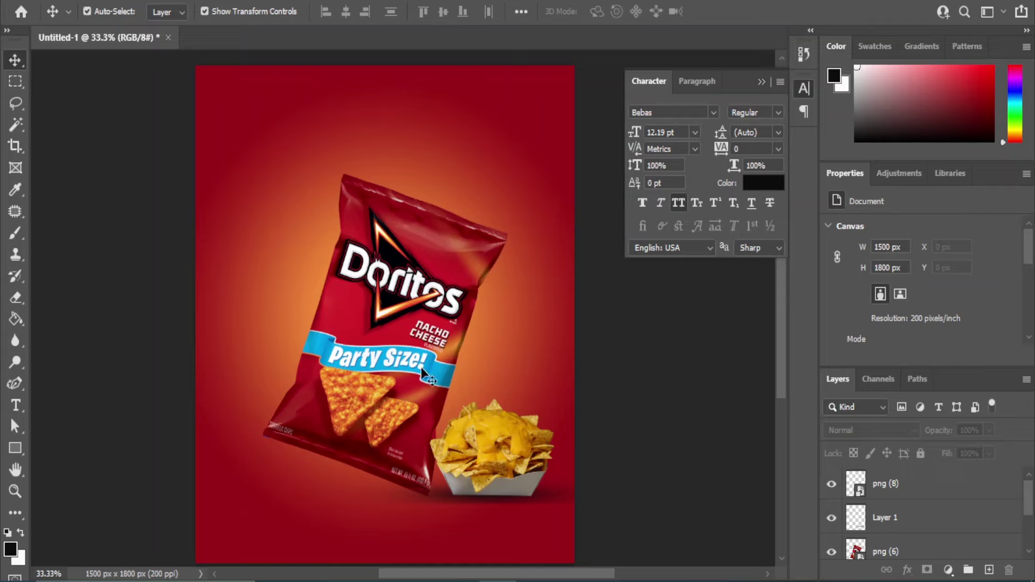
# Nudge the shadow slightly to the left
pyautogui.click(450, 488)
pyautogui.hotkey('shift', 'Left')
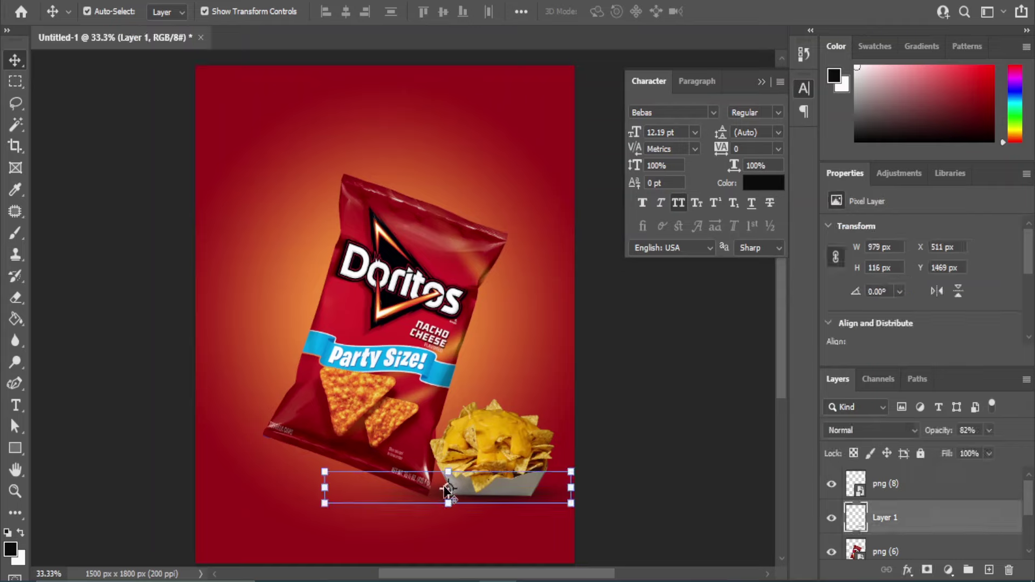
pyautogui.hotkey('shift', 'Left')
pyautogui.hotkey('shift', 'Left')
pyautogui.hotkey('shift', 'Left')
pyautogui.click(700, 493)
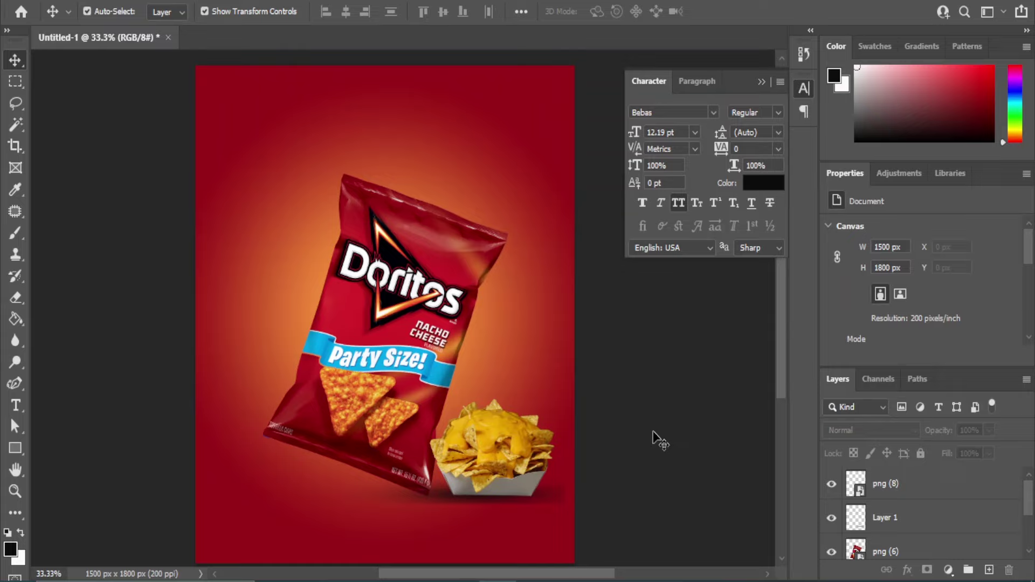
pyautogui.click(559, 492)
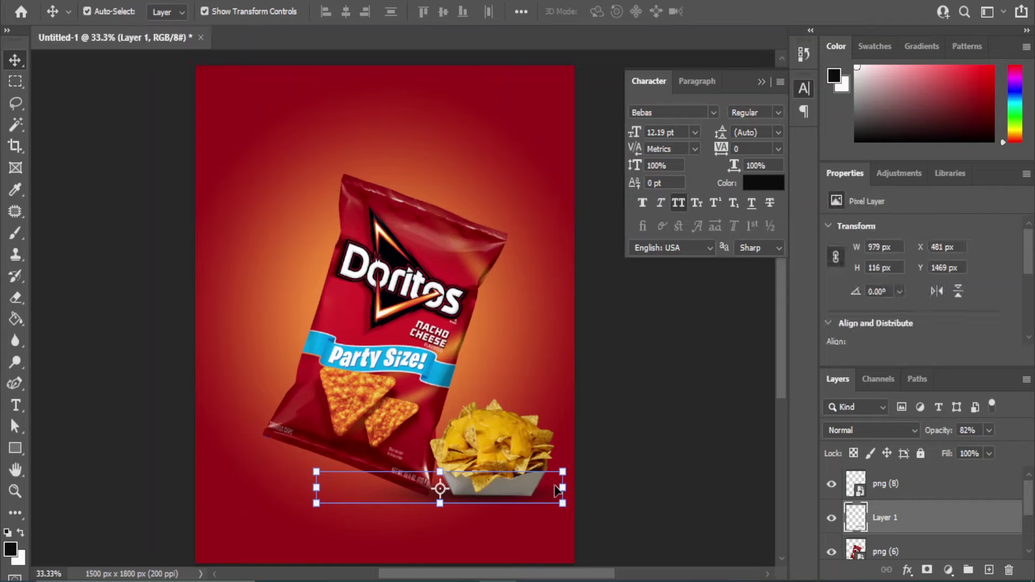
pyautogui.press('Left')
pyautogui.press('Left')
pyautogui.press('Left')
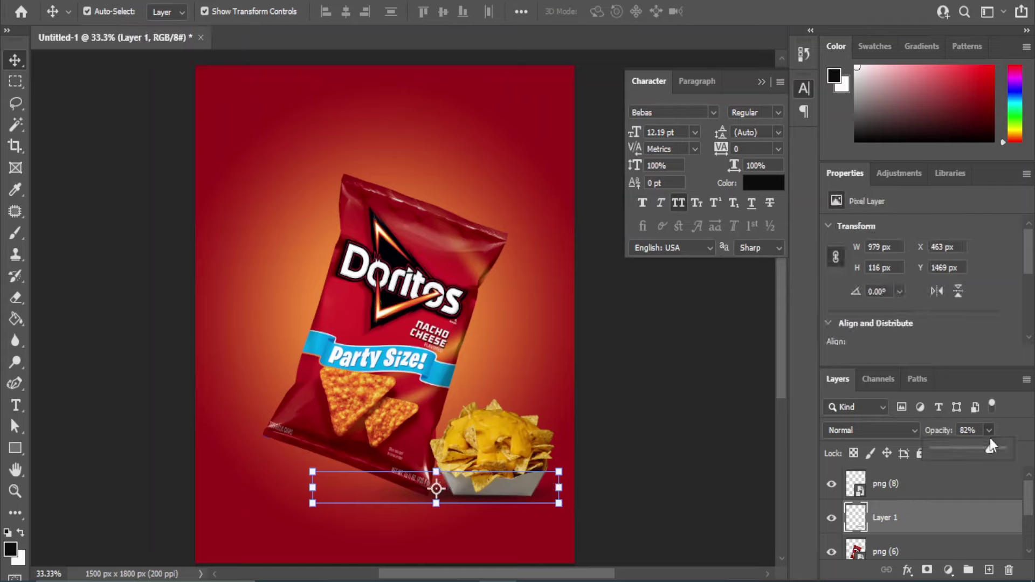
pyautogui.click(625, 421)
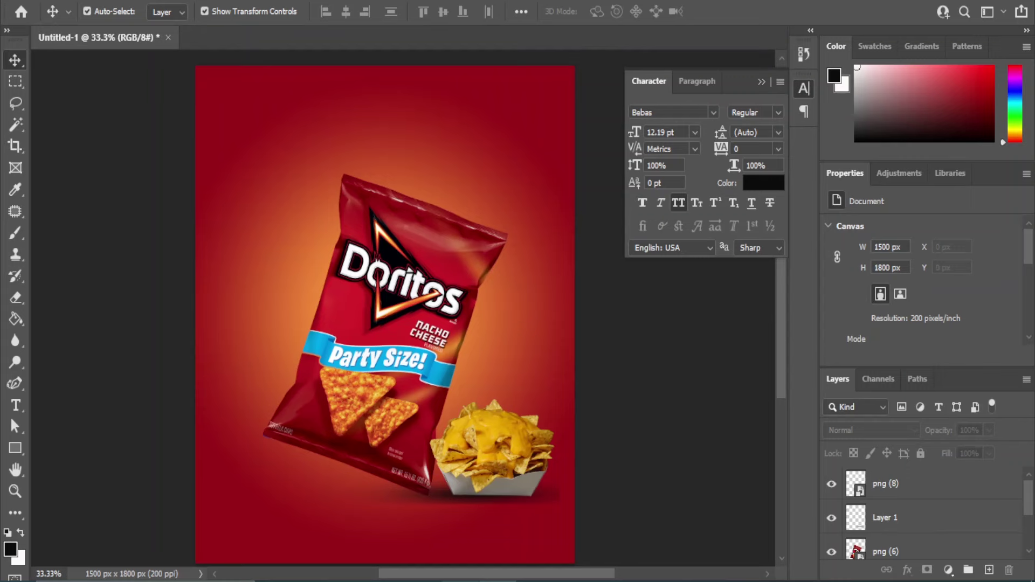
# Drag the loose chips image png (7) from File Explorer onto the poster
pyautogui.click(481, 528)
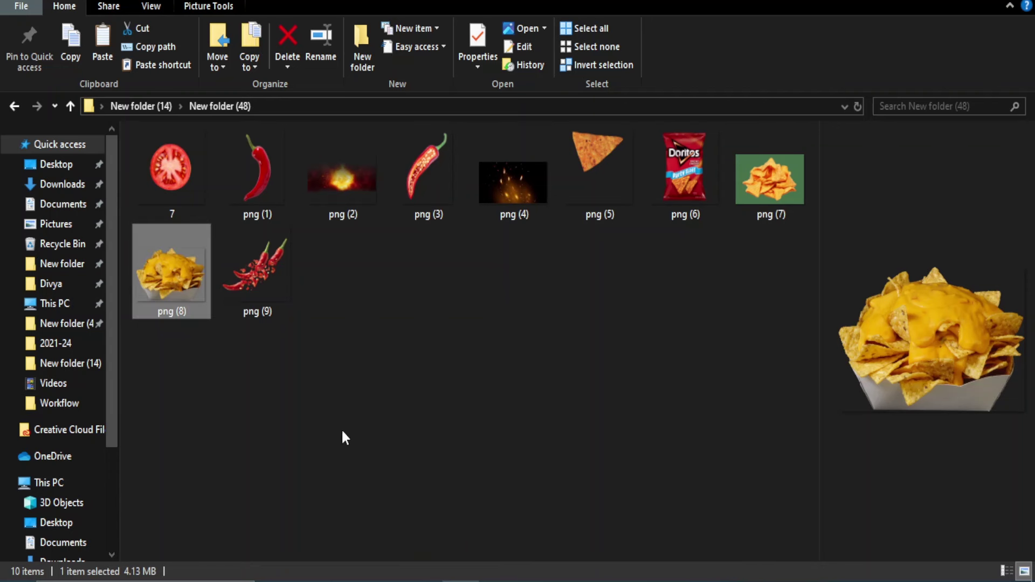
pyautogui.moveTo(787, 183); pyautogui.dragTo(509, 579)
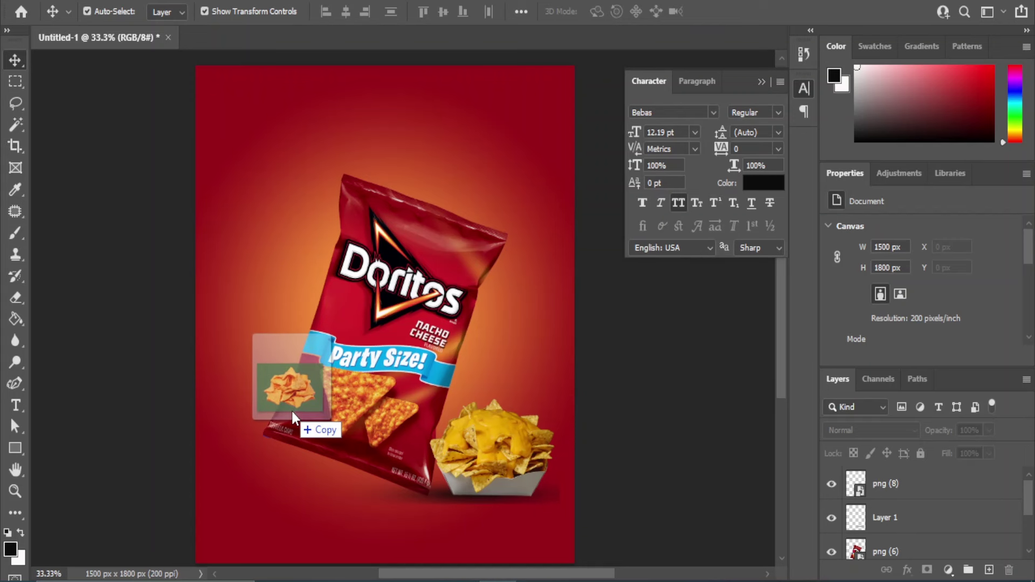
pyautogui.moveTo(509, 579); pyautogui.dragTo(293, 412)
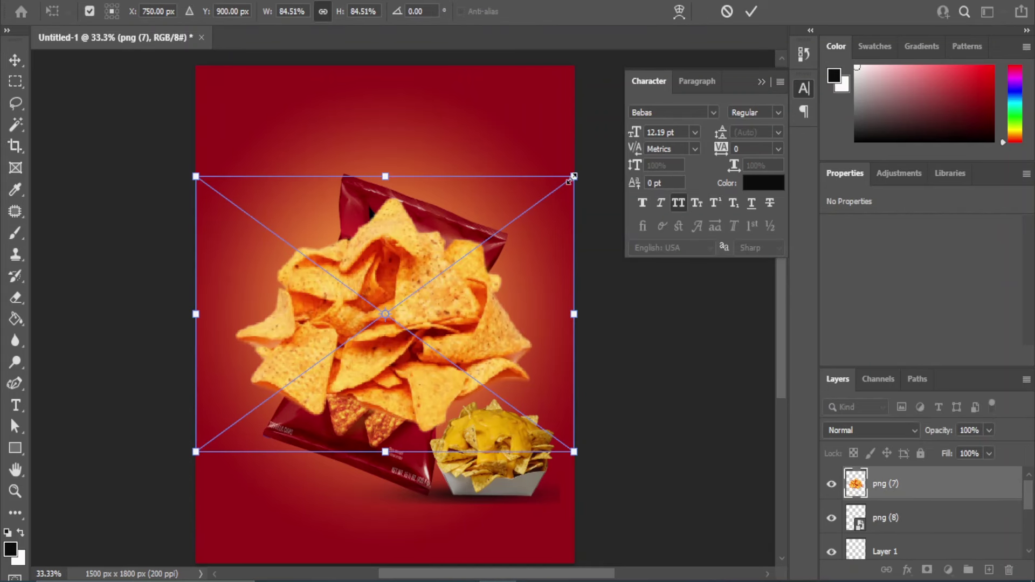
# Place the chips pile, then move it to the lower left and enlarge it slightly
pyautogui.moveTo(573, 176); pyautogui.dragTo(320, 362)
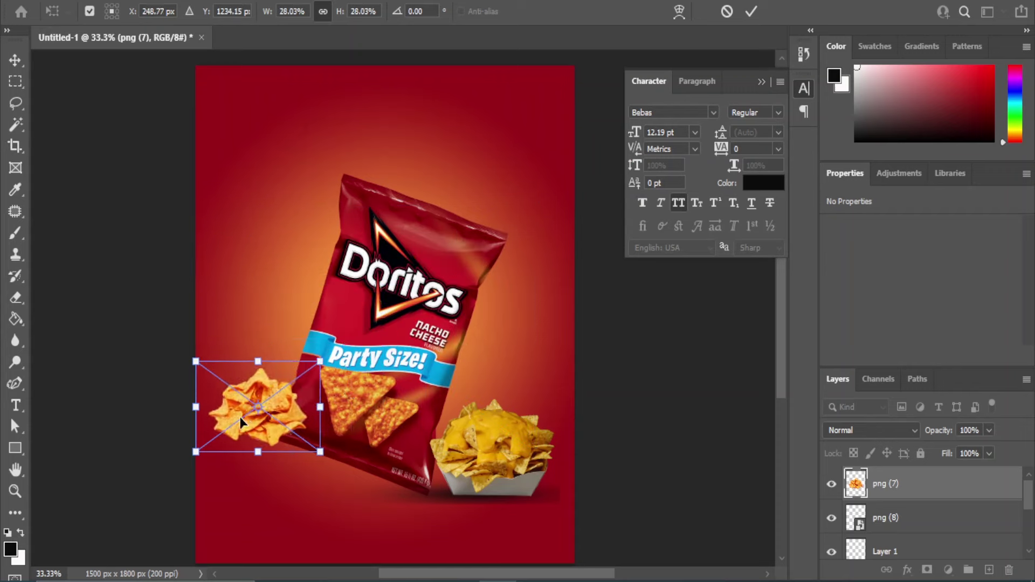
pyautogui.click(15, 61)
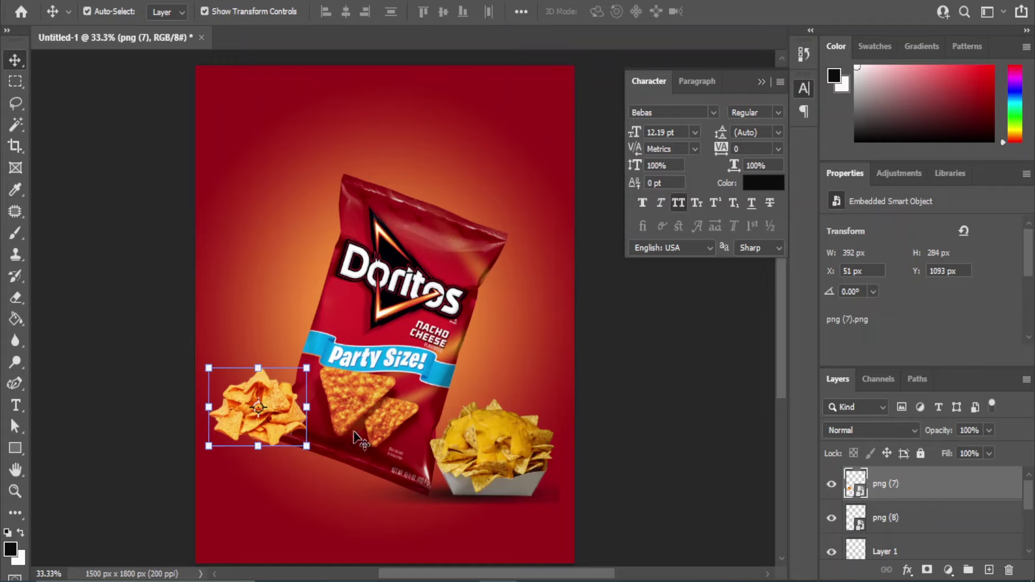
pyautogui.click(654, 451)
pyautogui.click(237, 407)
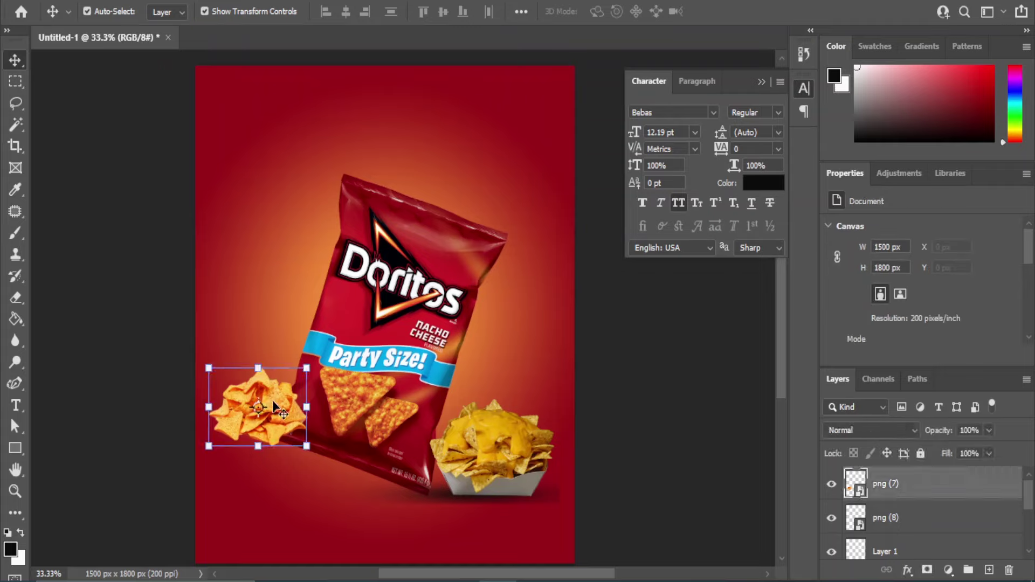
pyautogui.moveTo(263, 390)
pyautogui.mouseDown()
pyautogui.moveTo(269, 453)
pyautogui.moveTo(337, 412)
pyautogui.mouseUp()
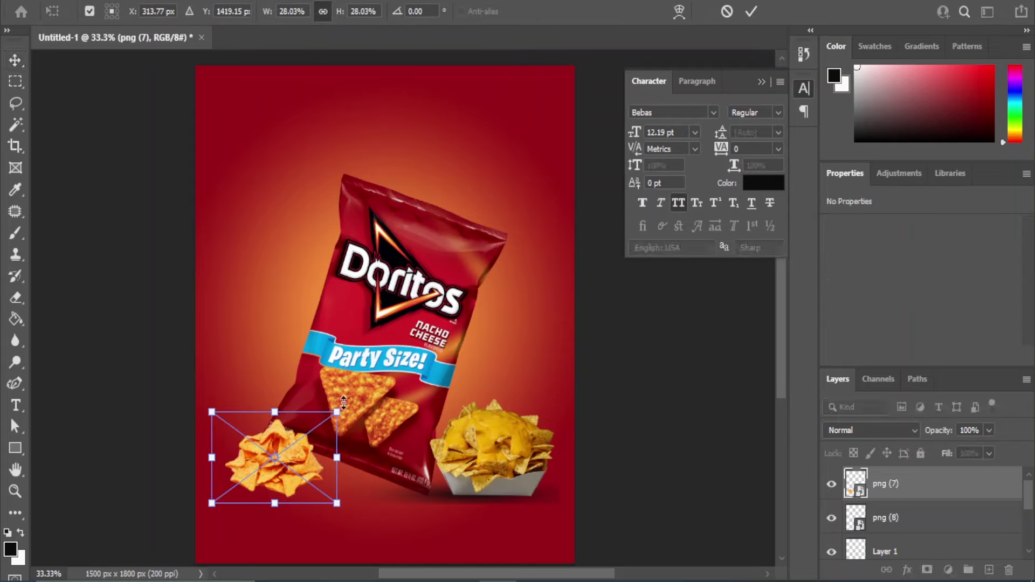
pyautogui.moveTo(345, 420); pyautogui.dragTo(367, 403)
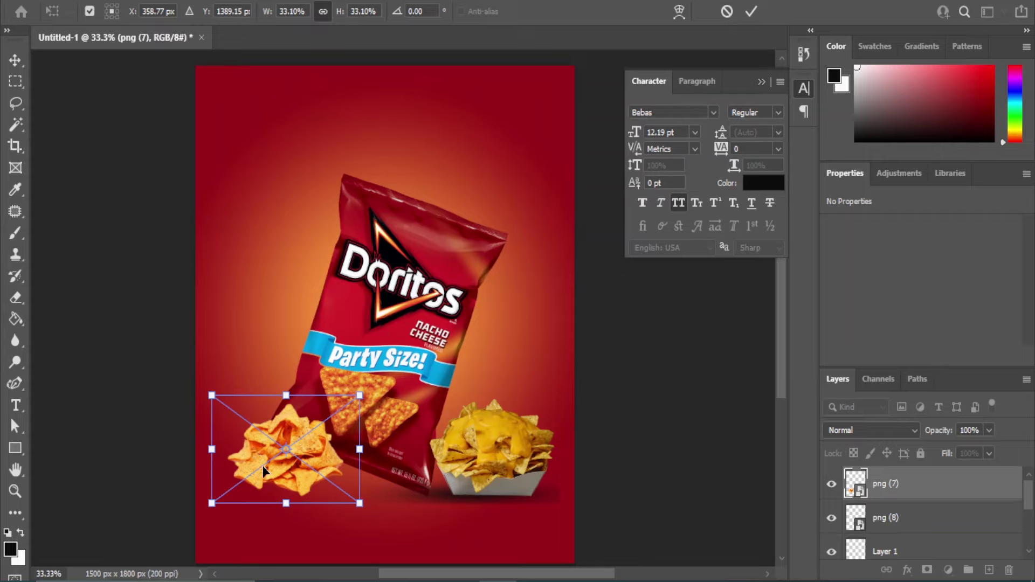
pyautogui.hotkey('shift', 'Left')
pyautogui.hotkey('shift', 'Left')
pyautogui.hotkey('shift', 'Left')
pyautogui.hotkey('shift', 'Left')
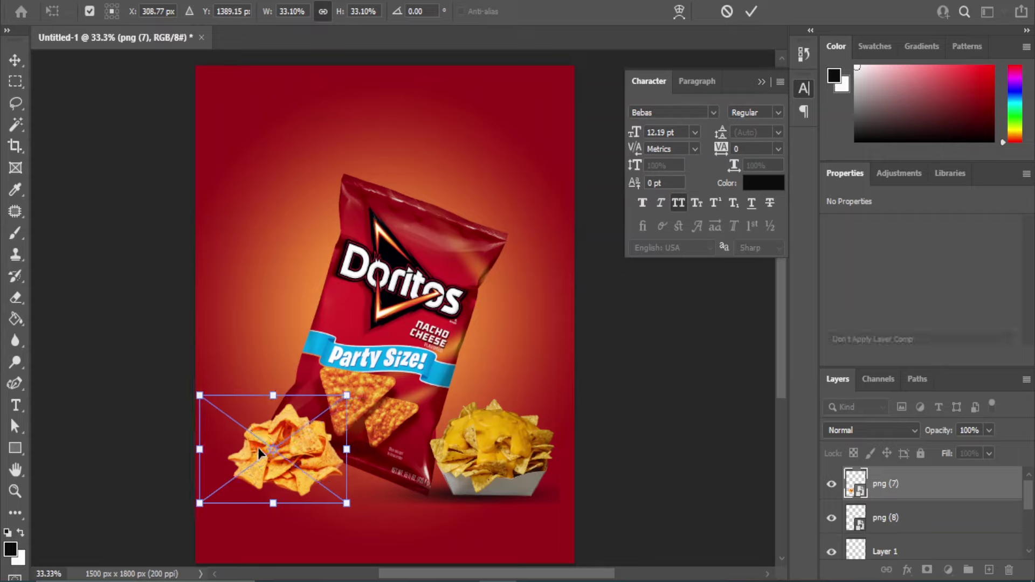
pyautogui.hotkey('shift', 'Left')
pyautogui.press('Return')
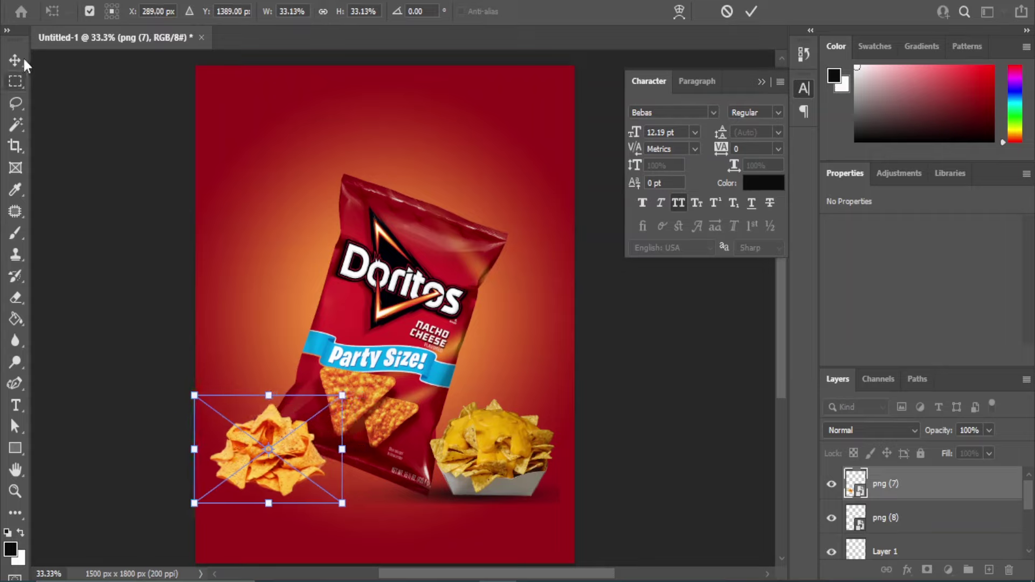
# Apply a Gaussian Blur to the nacho pile
pyautogui.rightClick(15, 59)
pyautogui.click(210, 1)
pyautogui.moveTo(217, 199)
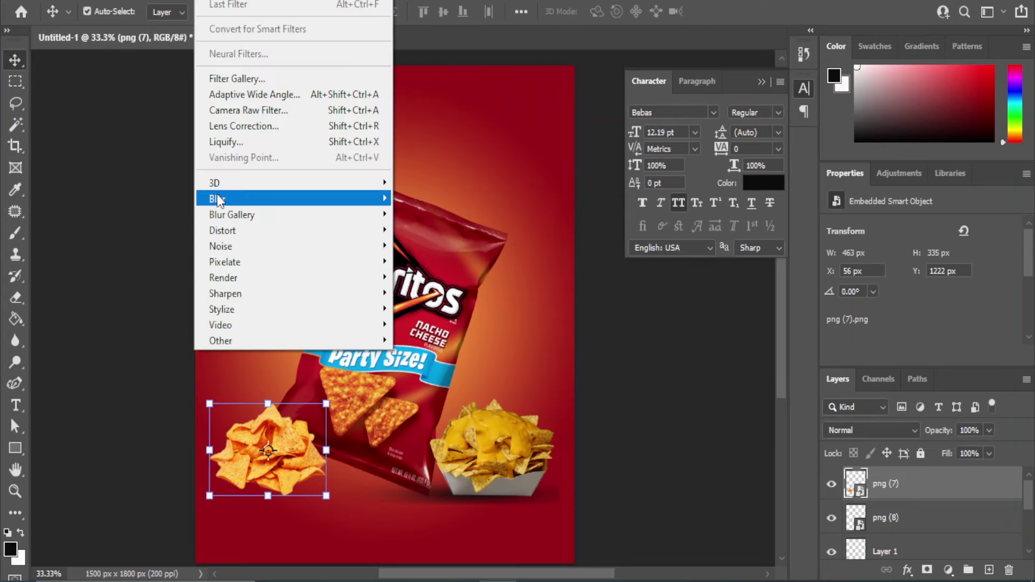
pyautogui.click(434, 261)
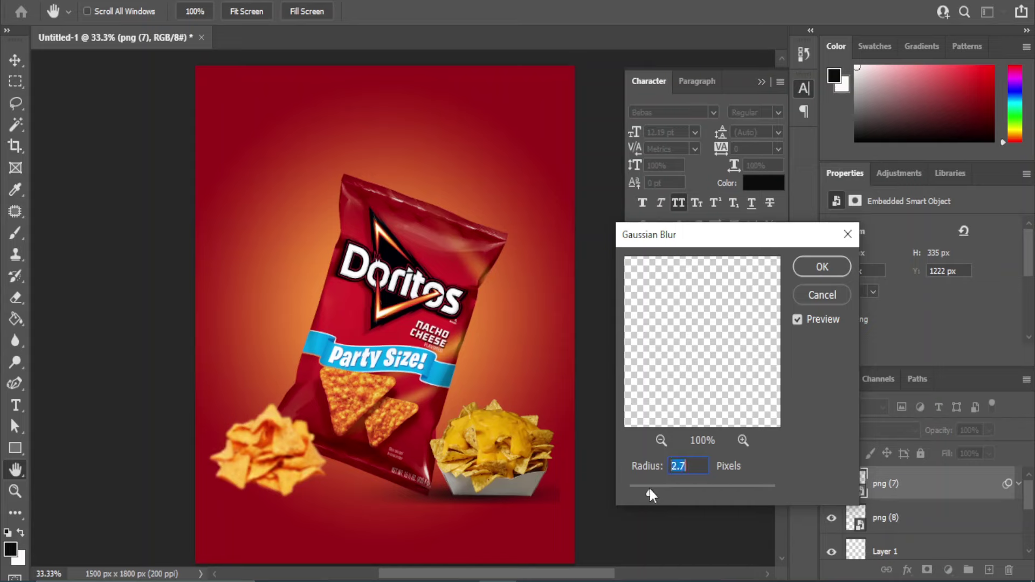
pyautogui.click(821, 267)
pyautogui.click(643, 366)
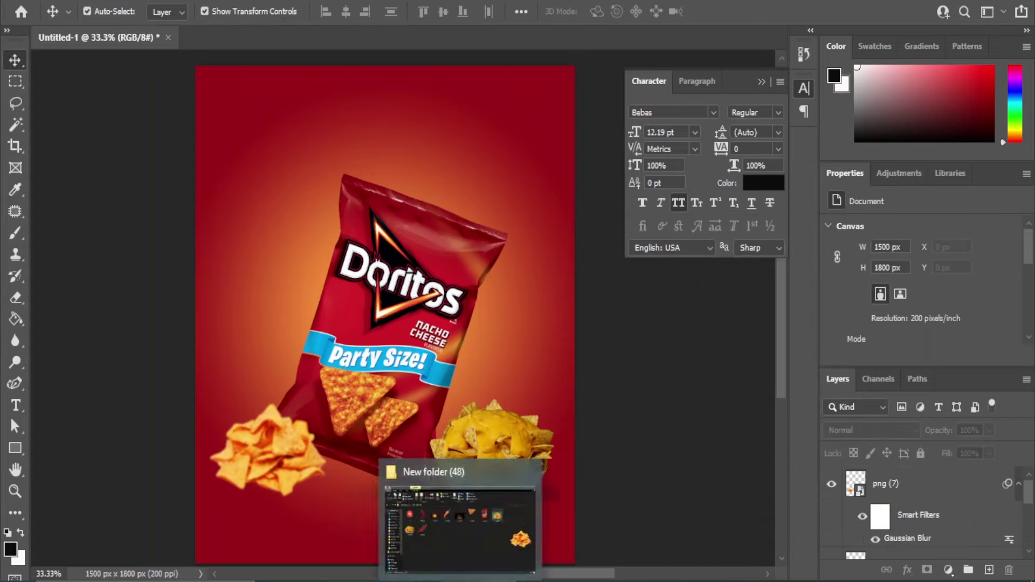
# Drag the red chili image png (1) from File Explorer onto the poster
pyautogui.rightClick(480, 531)
pyautogui.click(361, 375)
pyautogui.moveTo(257, 173)
pyautogui.mouseDown()
pyautogui.moveTo(516, 580)
pyautogui.moveTo(523, 331)
pyautogui.mouseUp()
# Scale the chili to about 13%, rotate it 42.55°, and set it beside the bag's right side
pyautogui.press('Return')
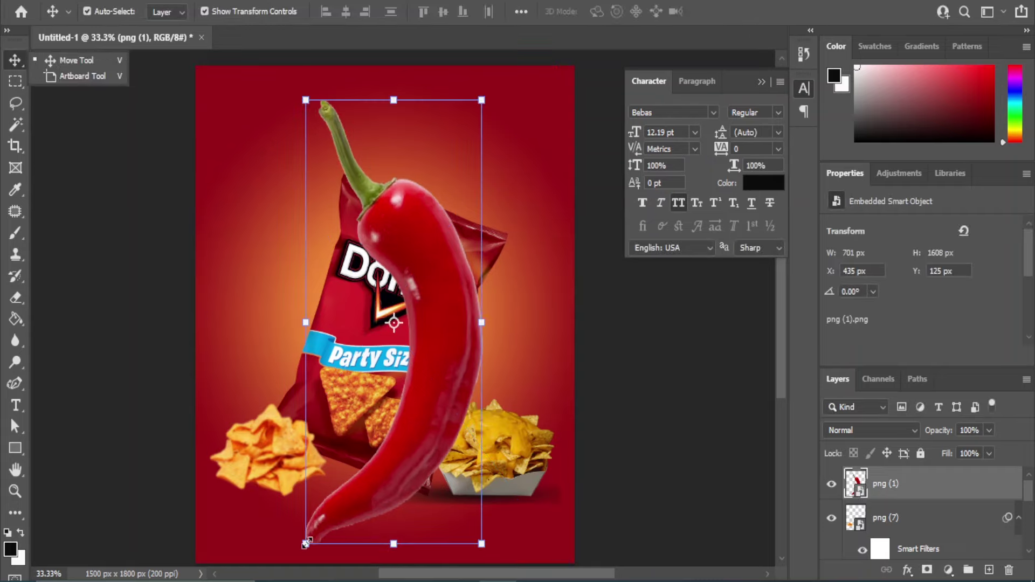
pyautogui.moveTo(268, 507); pyautogui.dragTo(297, 469)
pyautogui.moveTo(595, 524)
pyautogui.mouseDown()
pyautogui.moveTo(445, 375)
pyautogui.moveTo(362, 192)
pyautogui.mouseUp()
pyautogui.moveTo(302, 135); pyautogui.dragTo(529, 317)
pyautogui.moveTo(460, 389); pyautogui.dragTo(504, 325)
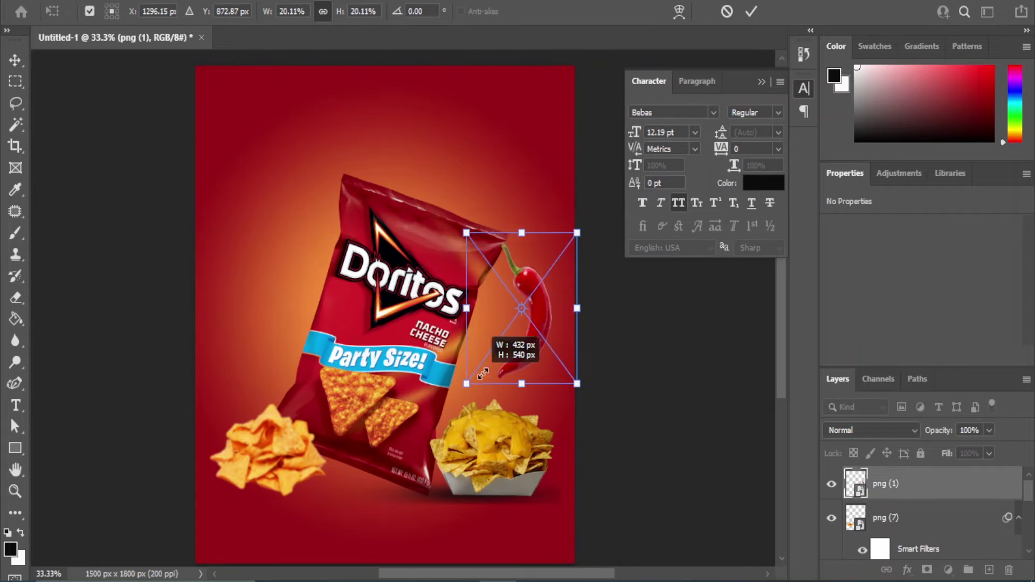
pyautogui.moveTo(582, 345); pyautogui.dragTo(511, 406)
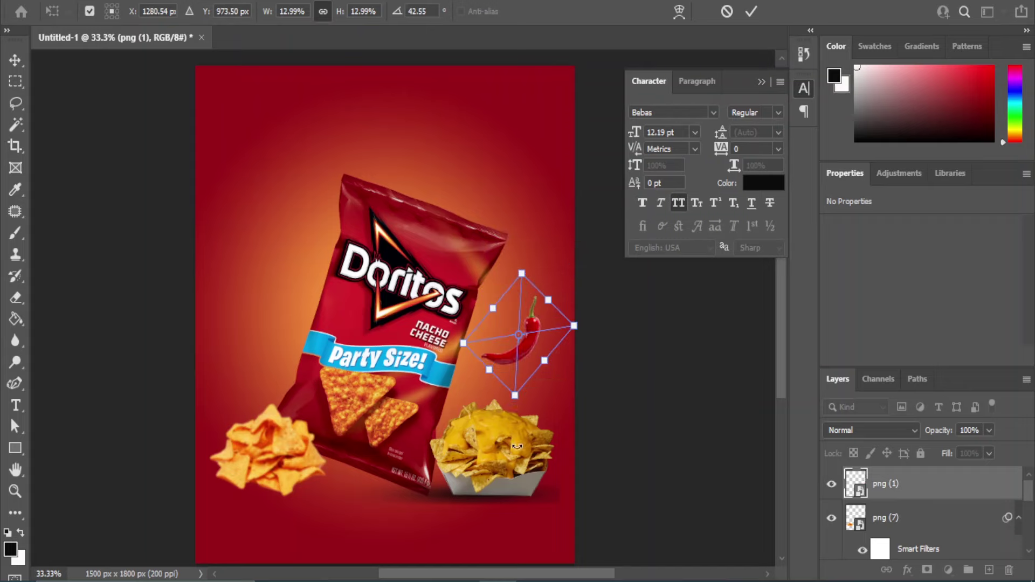
pyautogui.moveTo(501, 361); pyautogui.dragTo(486, 354)
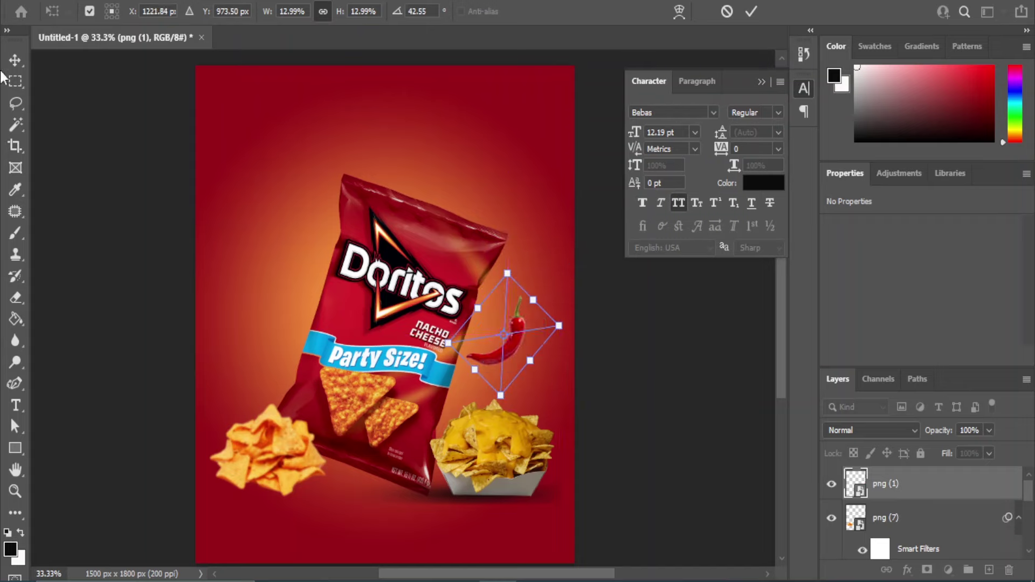
pyautogui.press('Return')
# Give the chili a light Gaussian Blur, then drag png (9) into the poster
pyautogui.rightClick(14, 60)
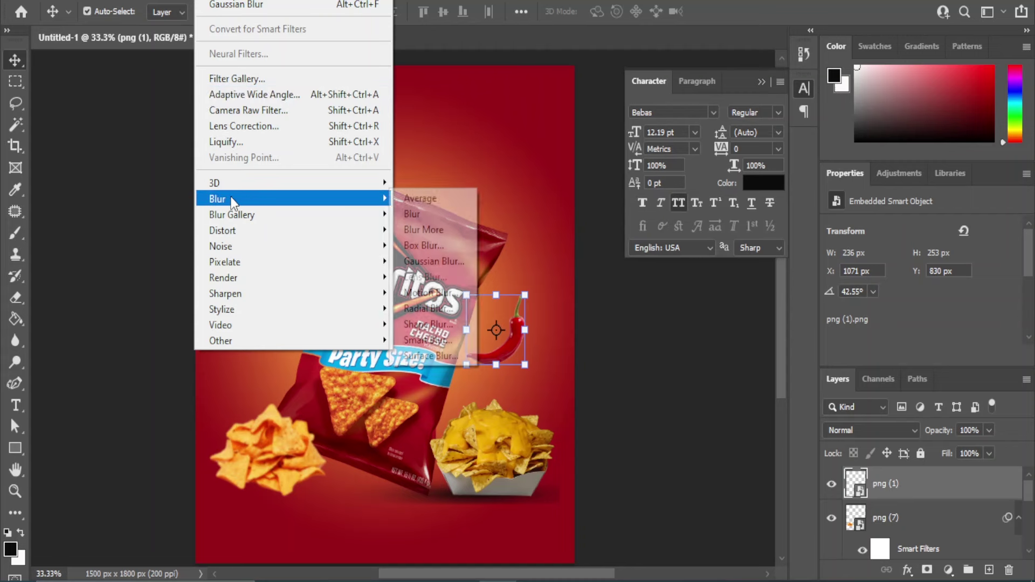
pyautogui.click(432, 264)
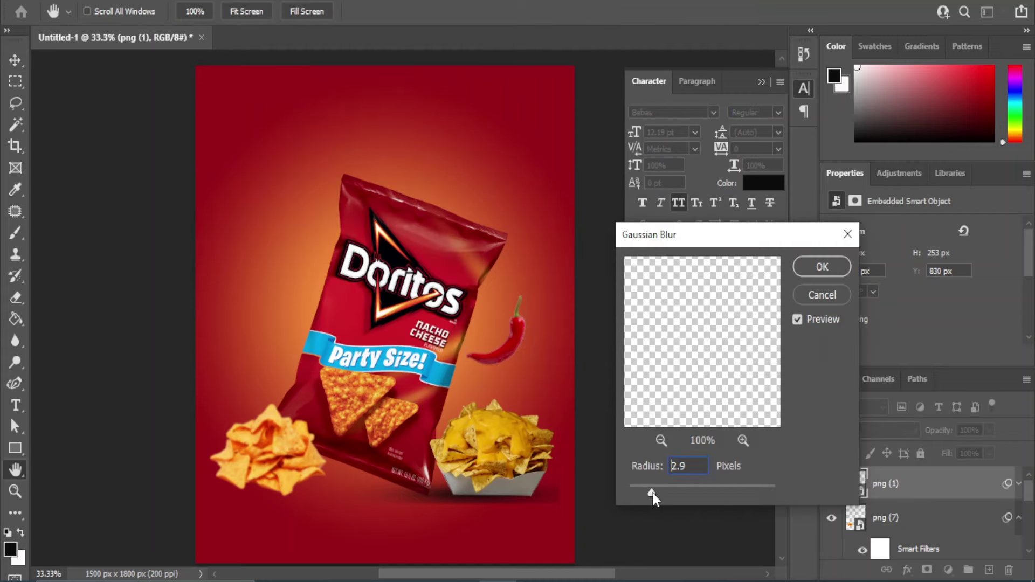
pyautogui.moveTo(677, 490); pyautogui.dragTo(661, 492)
pyautogui.click(822, 266)
pyautogui.click(637, 392)
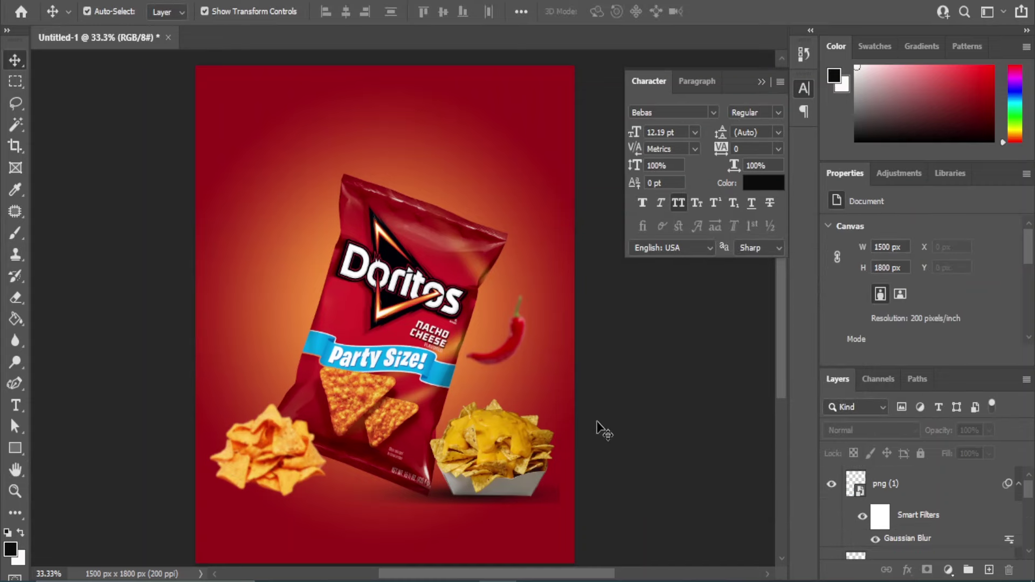
pyautogui.click(474, 539)
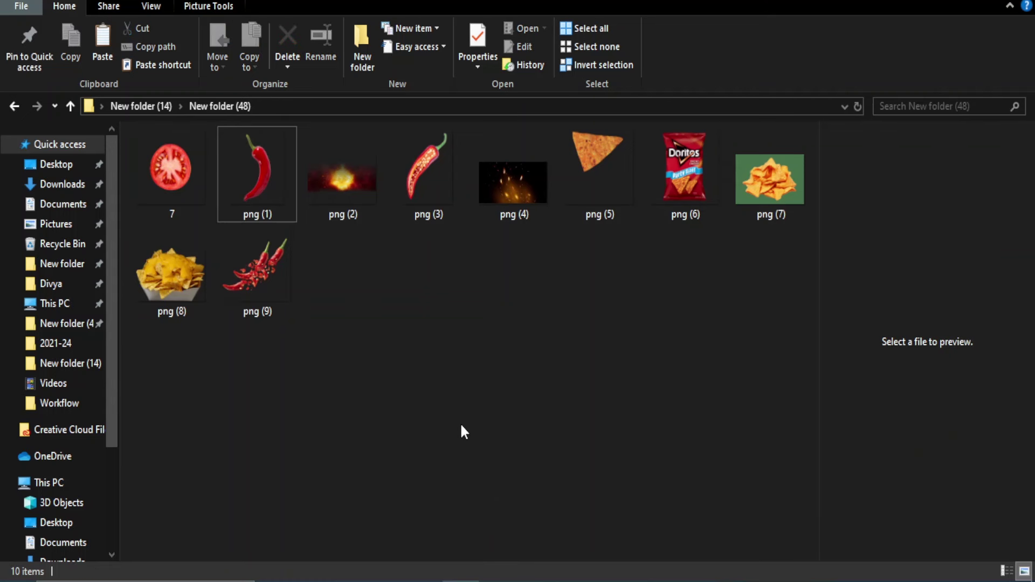
pyautogui.moveTo(289, 277)
pyautogui.mouseDown()
pyautogui.moveTo(550, 566)
pyautogui.moveTo(367, 526)
pyautogui.mouseUp()
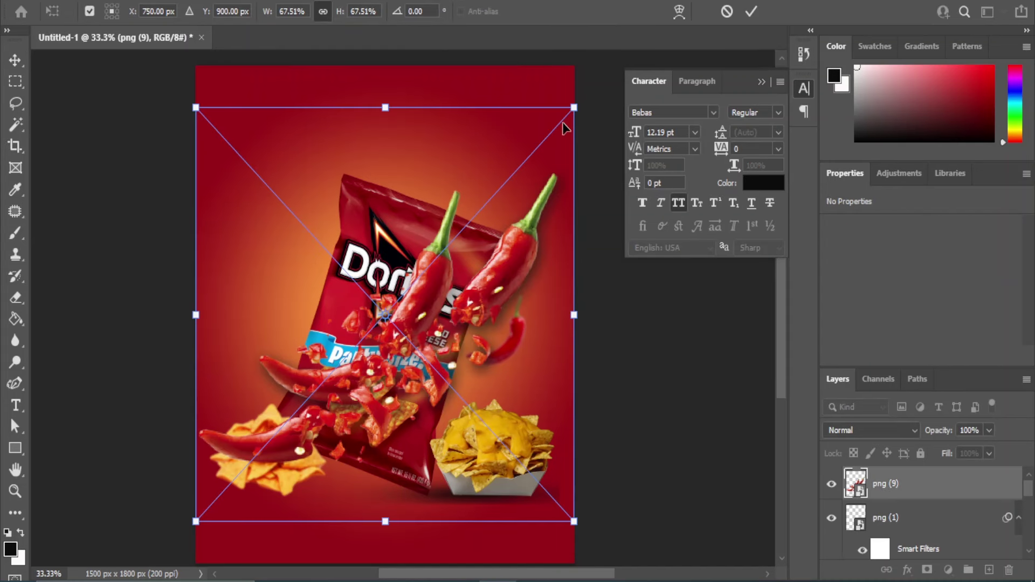
# Scale the chili cluster png (9) down into the poster's top-right corner
pyautogui.moveTo(196, 522)
pyautogui.mouseDown()
pyautogui.moveTo(518, 172)
pyautogui.moveTo(506, 193)
pyautogui.mouseUp()
pyautogui.moveTo(547, 129); pyautogui.dragTo(580, 95)
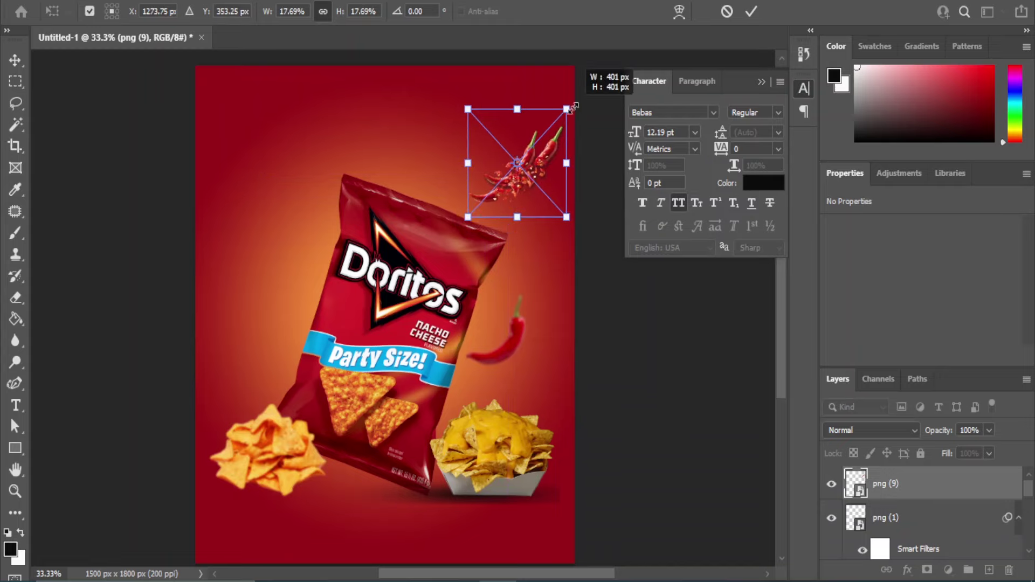
pyautogui.click(12, 57)
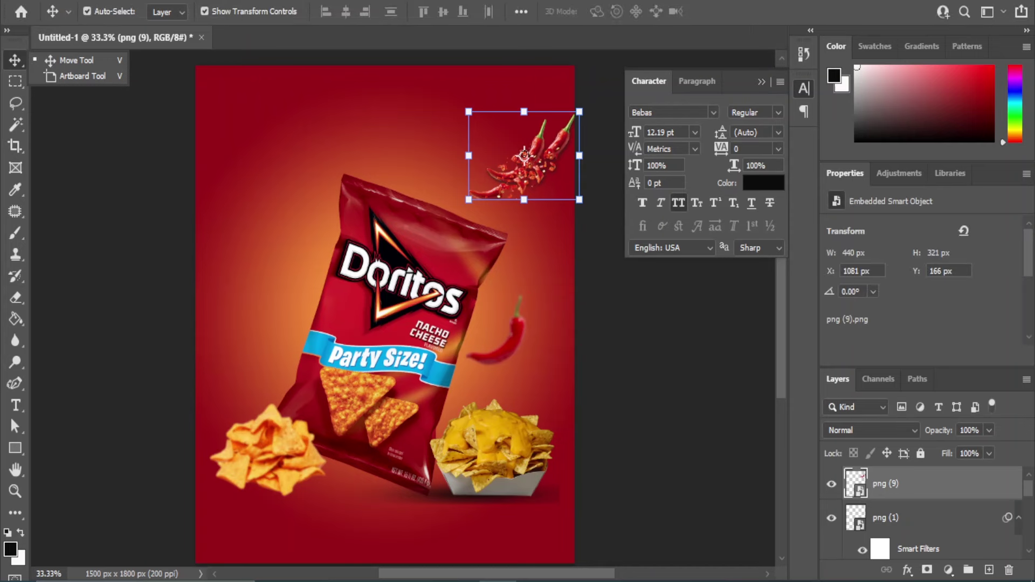
# Apply a low-radius Gaussian Blur to the chili cluster
pyautogui.click(216, 1)
pyautogui.click(438, 261)
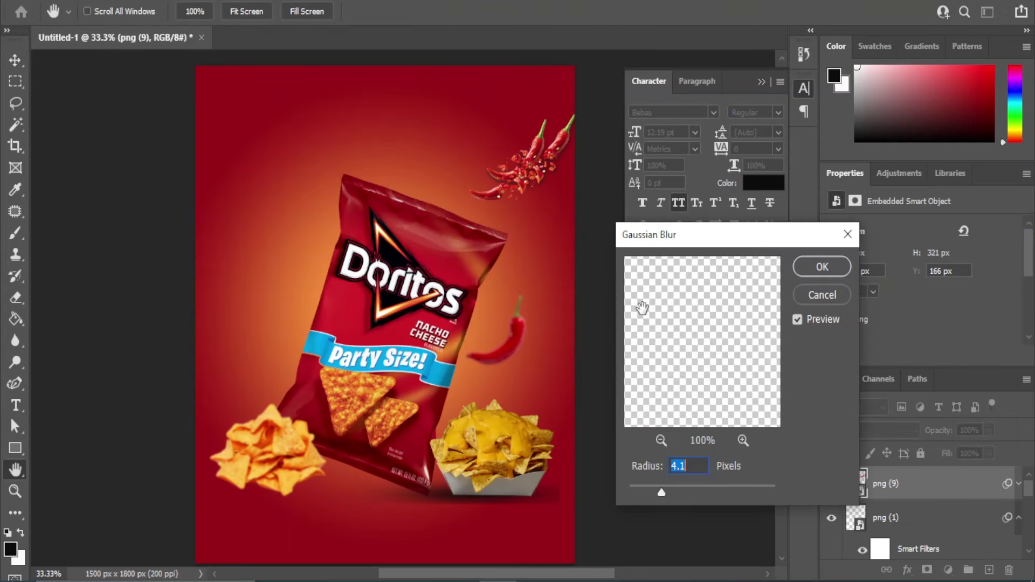
pyautogui.moveTo(655, 489); pyautogui.dragTo(642, 489)
pyautogui.click(821, 266)
pyautogui.click(669, 382)
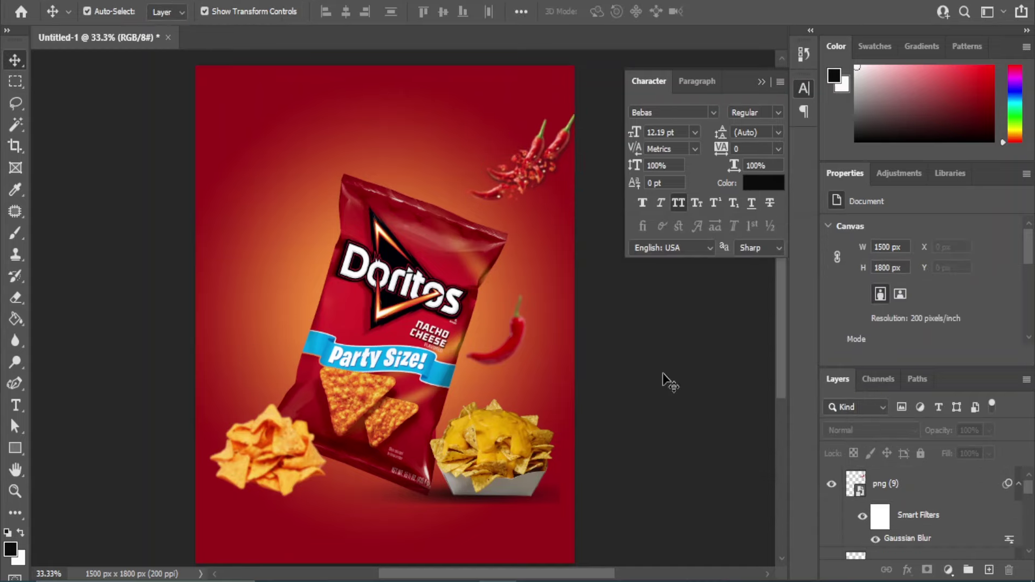
# Duplicate the chili cluster and shrink the copy beside the nacho pile near the bottom
pyautogui.click(534, 189)
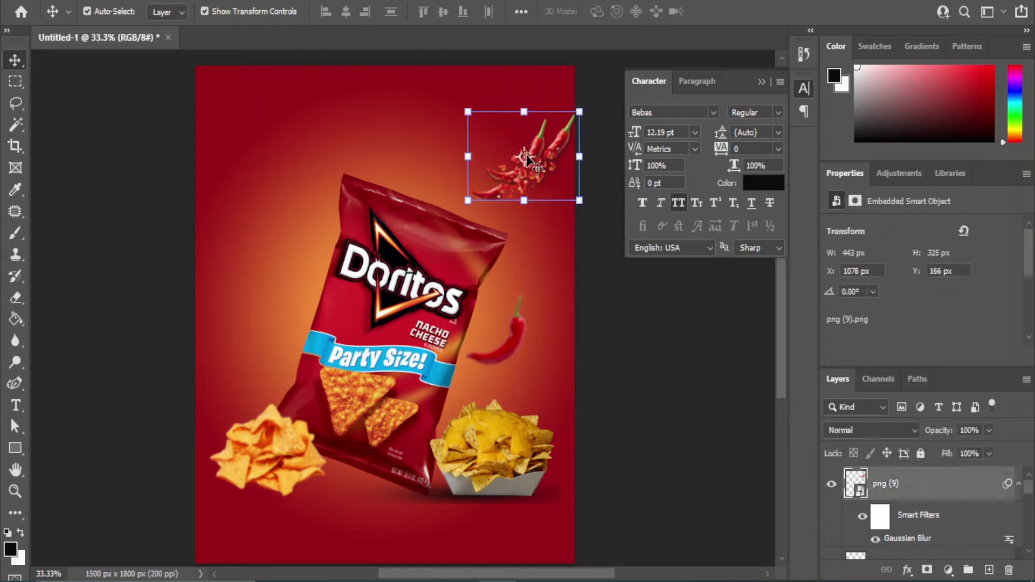
pyautogui.moveTo(947, 488); pyautogui.dragTo(989, 570)
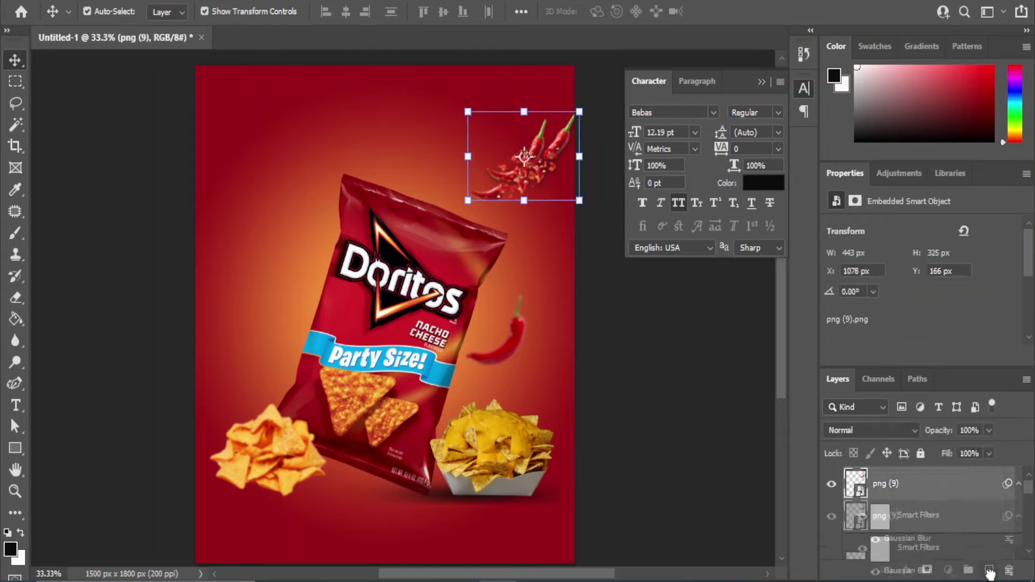
pyautogui.moveTo(526, 154)
pyautogui.mouseDown()
pyautogui.moveTo(376, 484)
pyautogui.moveTo(297, 534)
pyautogui.mouseUp()
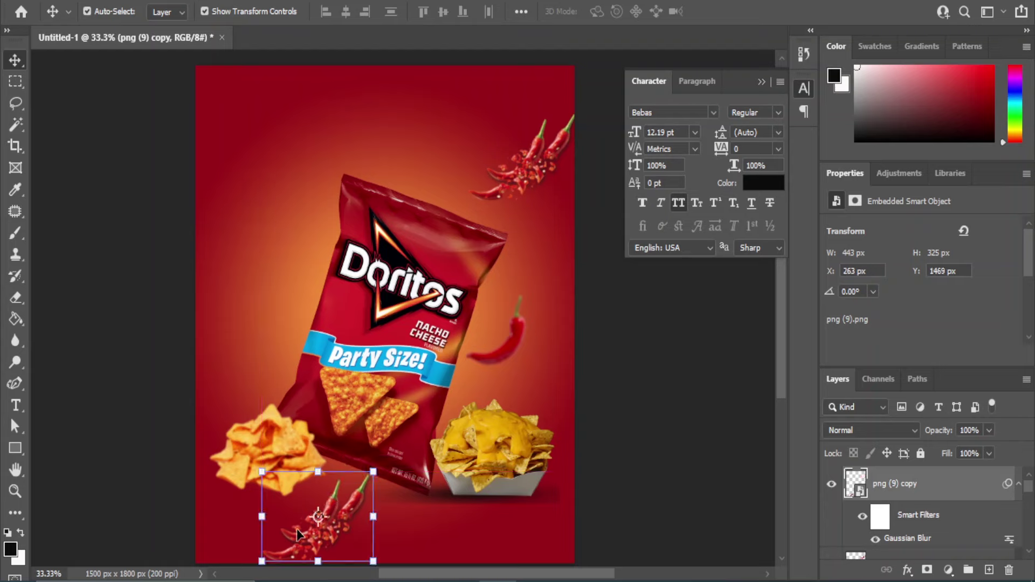
pyautogui.click(260, 562)
pyautogui.click(528, 229)
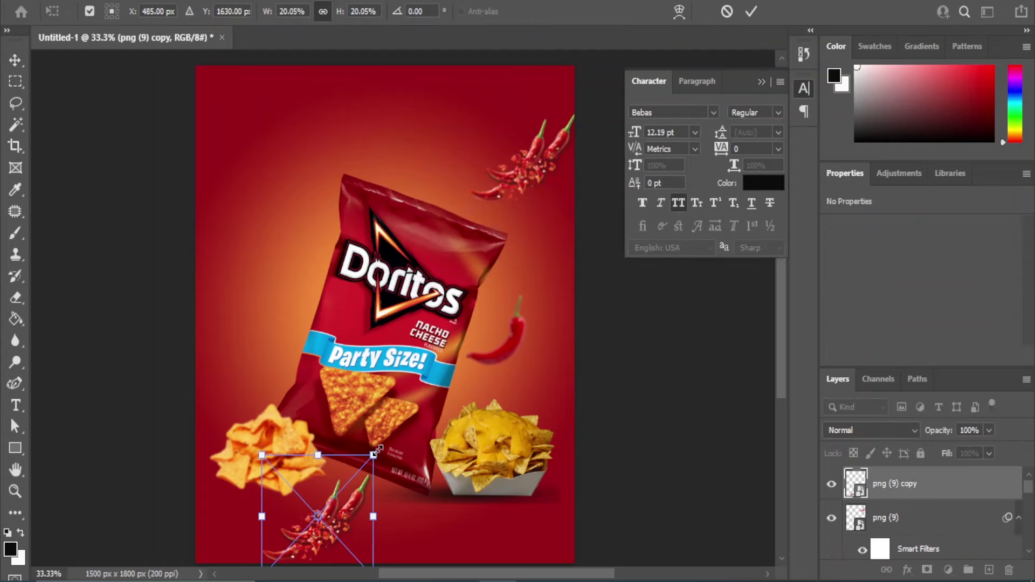
pyautogui.moveTo(373, 454); pyautogui.dragTo(332, 496)
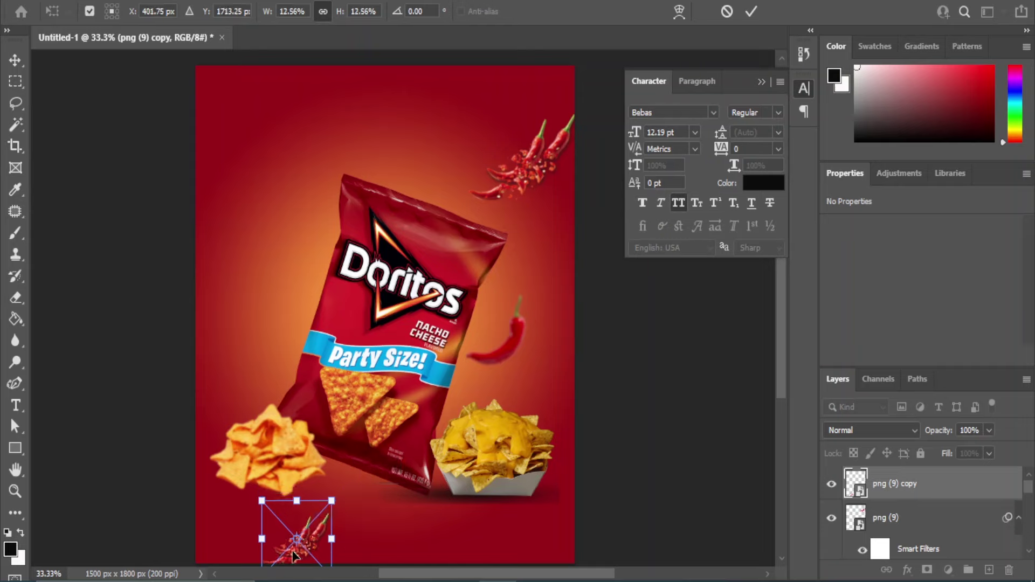
pyautogui.moveTo(286, 542)
pyautogui.mouseDown()
pyautogui.moveTo(317, 519)
pyautogui.moveTo(308, 518)
pyautogui.mouseUp()
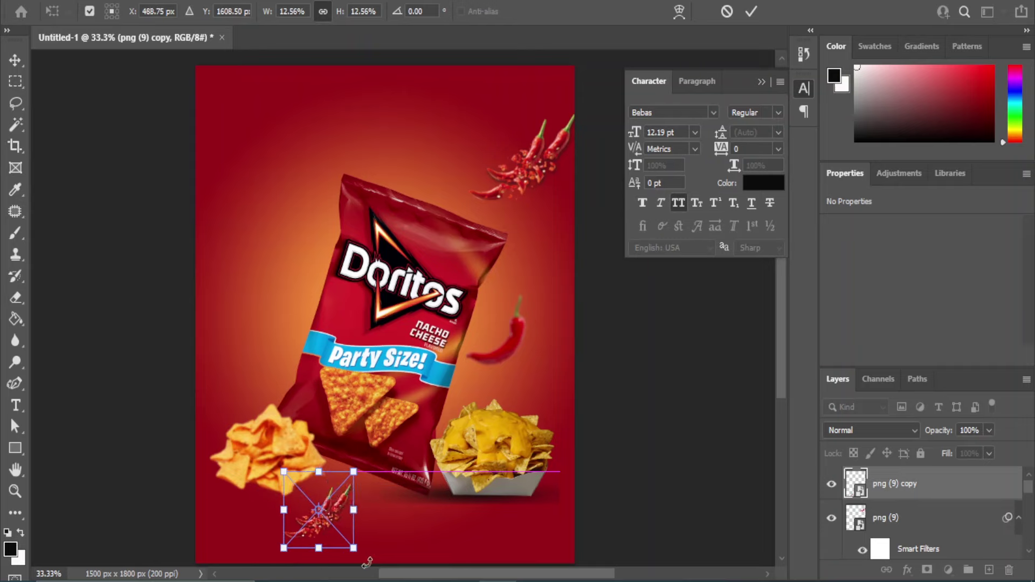
pyautogui.click(11, 63)
# Drag tomato image 7 from the poster images folder onto the canvas
pyautogui.click(679, 418)
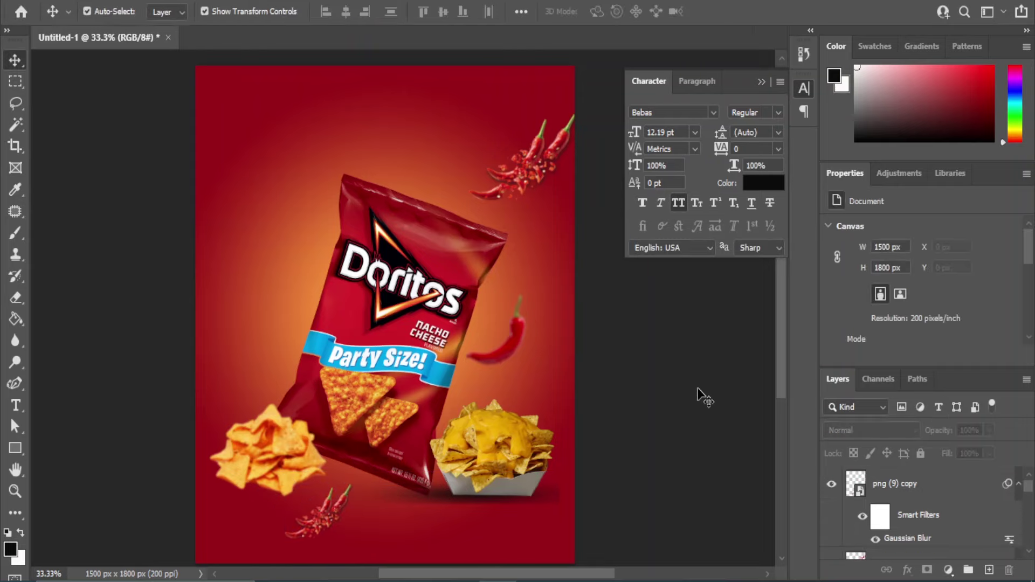
pyautogui.rightClick(466, 537)
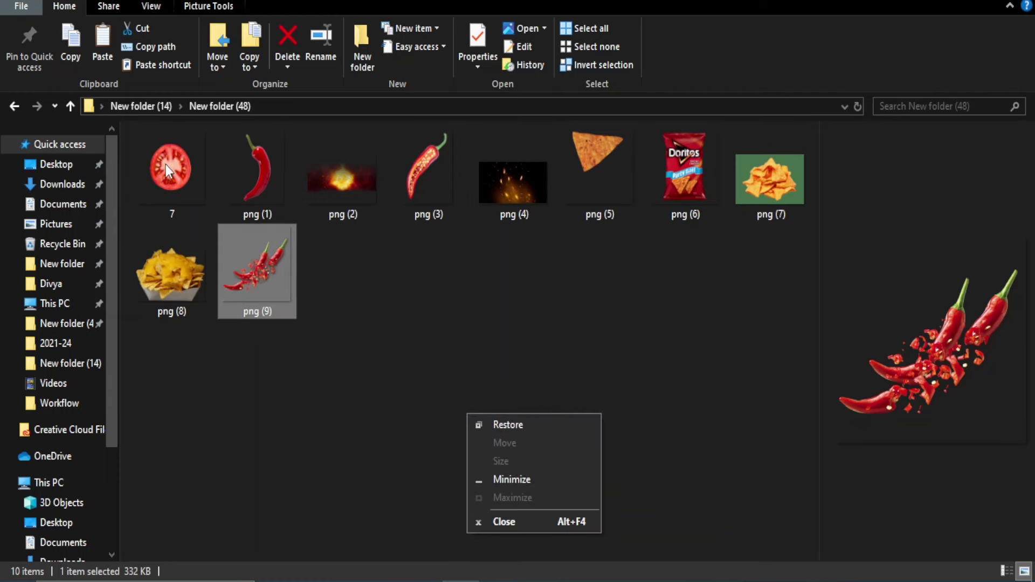
pyautogui.moveTo(166, 164); pyautogui.dragTo(301, 309)
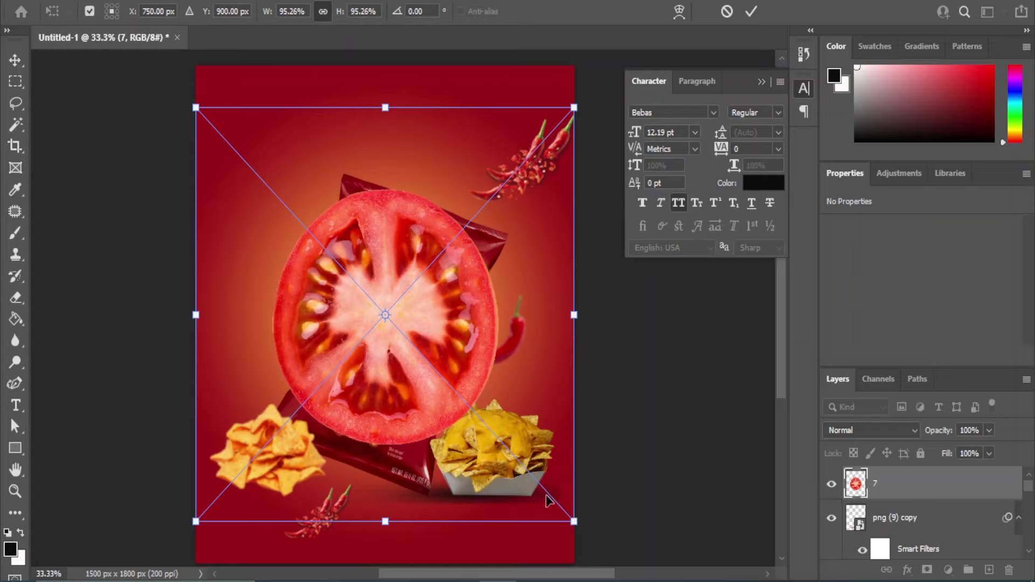
# Scale the tomato to about 25.52% and set it left of the bag, above the gradient rectangle
pyautogui.click(15, 61)
pyautogui.moveTo(497, 445); pyautogui.dragTo(543, 501)
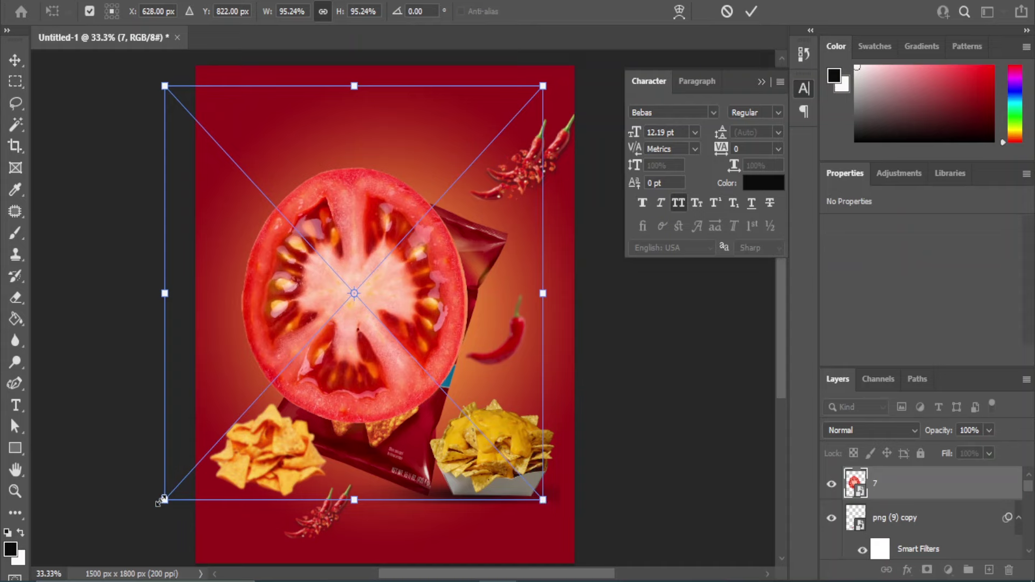
pyautogui.moveTo(161, 501)
pyautogui.mouseDown()
pyautogui.moveTo(286, 335)
pyautogui.moveTo(492, 144)
pyautogui.mouseUp()
pyautogui.click(14, 61)
pyautogui.moveTo(521, 101)
pyautogui.mouseDown()
pyautogui.moveTo(489, 131)
pyautogui.moveTo(327, 153)
pyautogui.moveTo(288, 290)
pyautogui.moveTo(296, 292)
pyautogui.moveTo(233, 246)
pyautogui.mouseUp()
pyautogui.moveTo(318, 339); pyautogui.dragTo(335, 357)
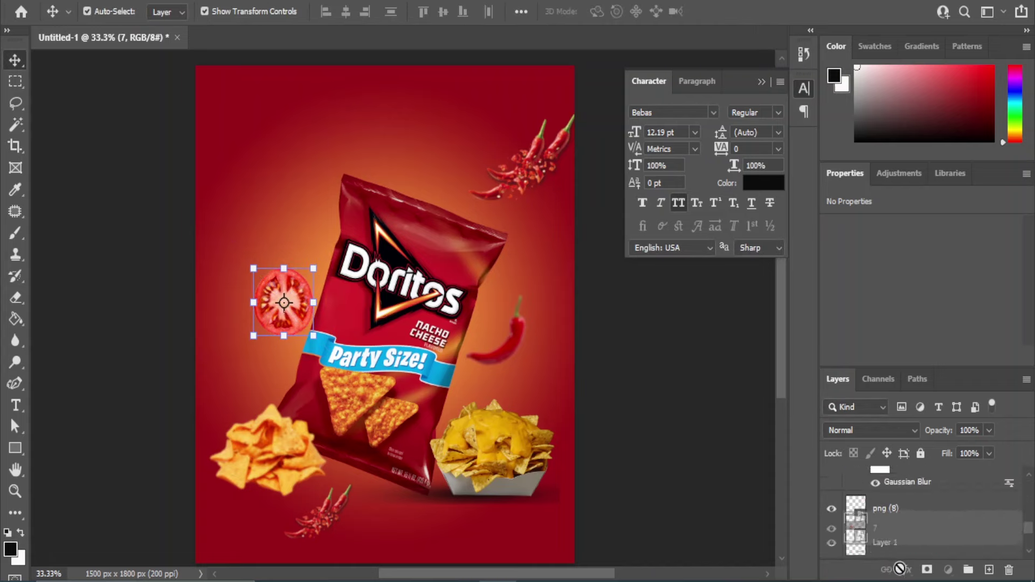
pyautogui.moveTo(917, 488); pyautogui.dragTo(880, 504)
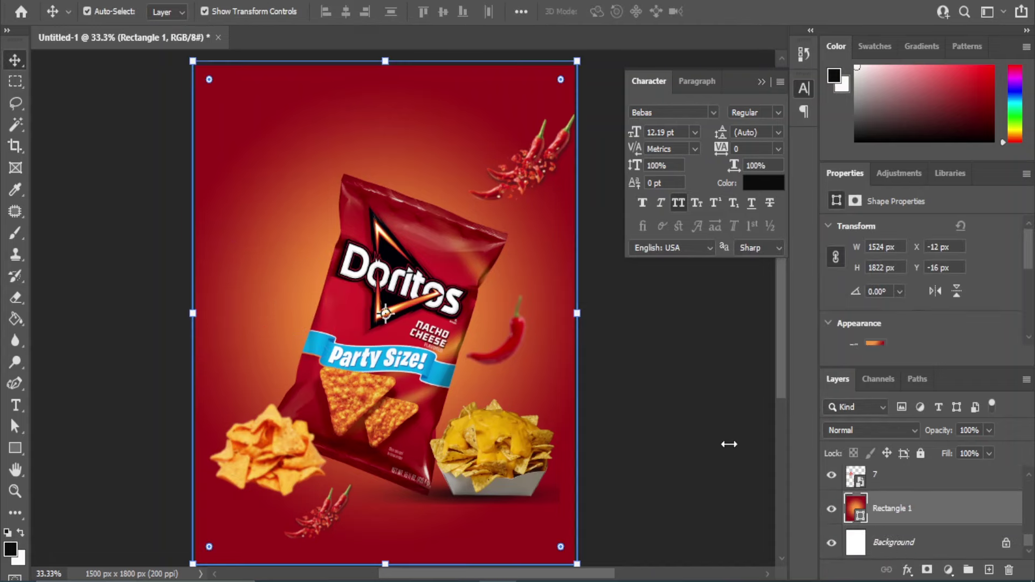
pyautogui.click(285, 303)
pyautogui.moveTo(284, 303); pyautogui.dragTo(292, 307)
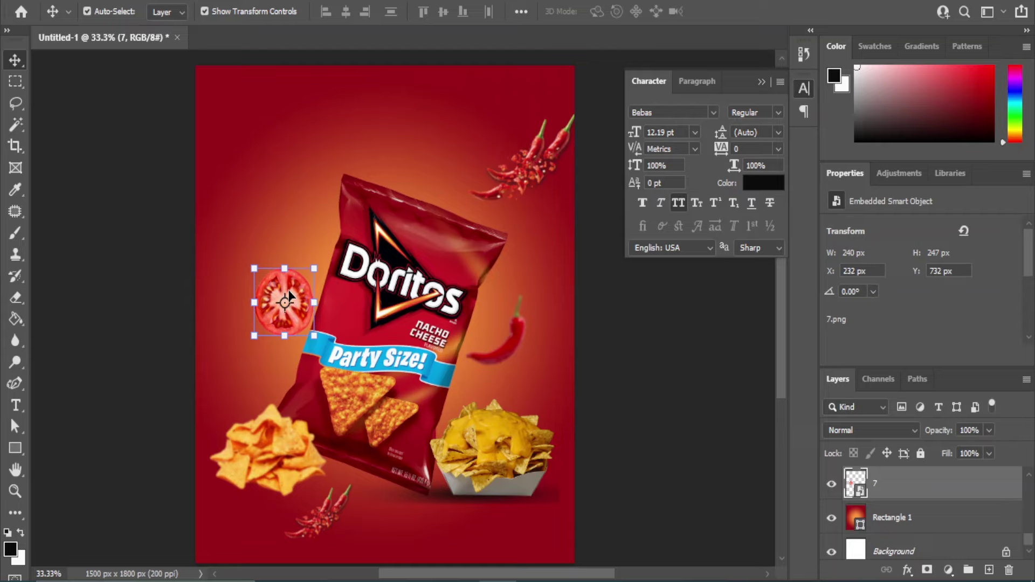
pyautogui.hotkey('shift', 'Down')
pyautogui.hotkey('shift', 'Down')
pyautogui.hotkey('shift', 'Down')
pyautogui.hotkey('shift', 'Down')
pyautogui.hotkey('shift', 'Down')
pyautogui.hotkey('shift', 'Down')
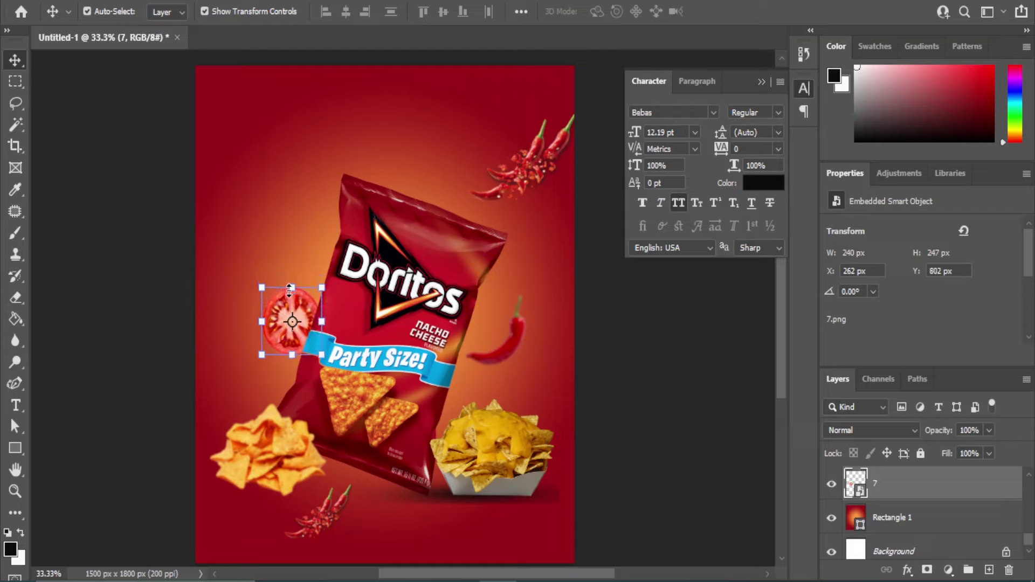
# Apply a 4.5-pixel Gaussian Blur to the tomato
pyautogui.click(205, 1)
pyautogui.moveTo(217, 199)
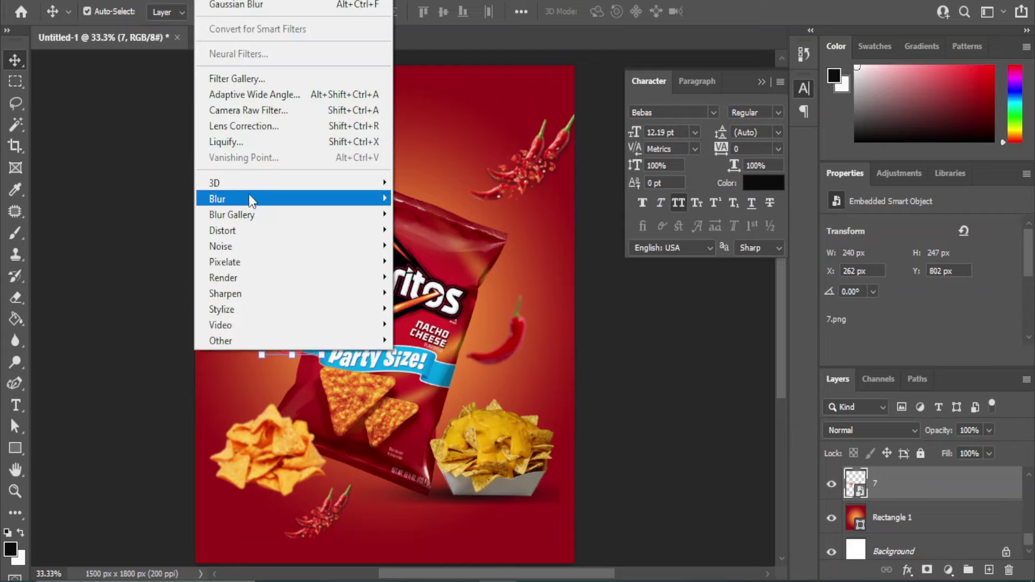
pyautogui.click(435, 262)
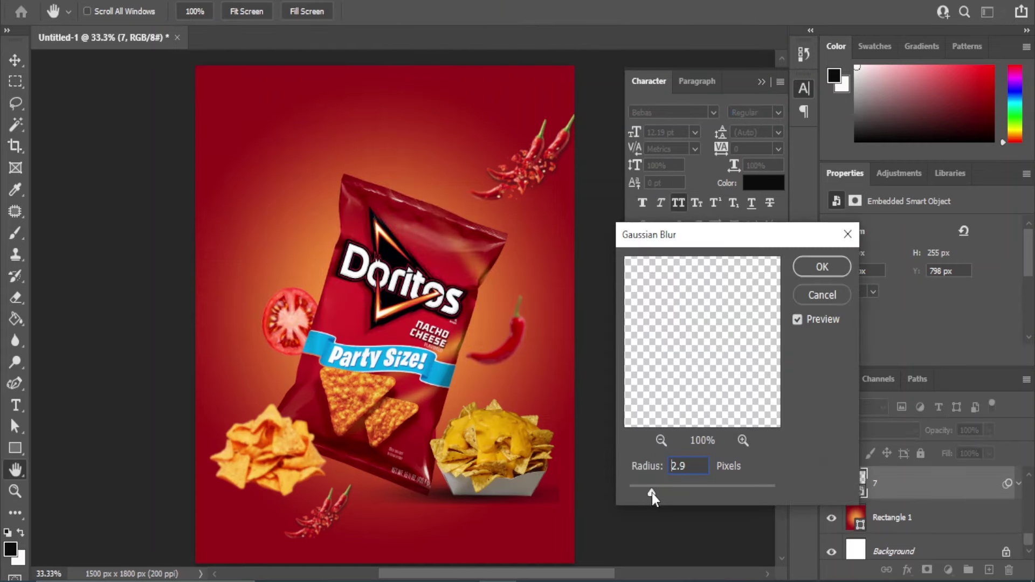
pyautogui.click(821, 267)
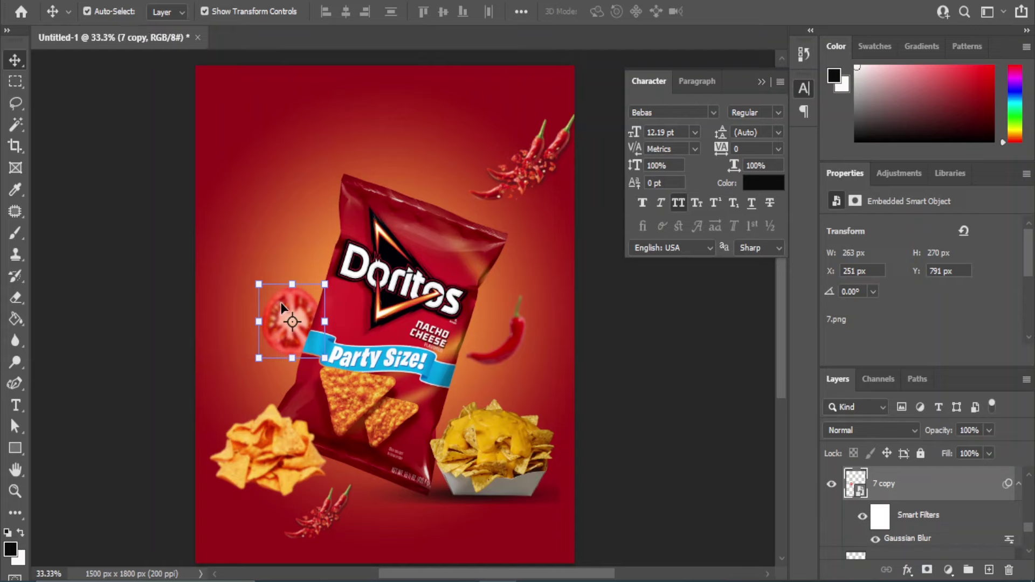
# Alt-drag a tomato copy to the right of the bag and shrink it to about 15%
pyautogui.moveTo(294, 307); pyautogui.dragTo(522, 261)
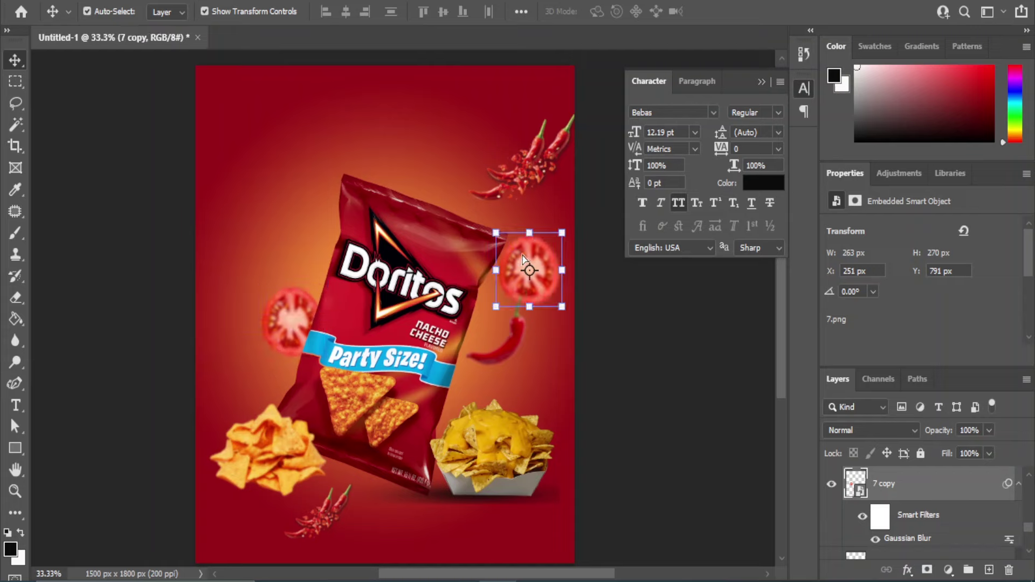
pyautogui.click(495, 306)
pyautogui.press('Return')
pyautogui.moveTo(495, 306); pyautogui.dragTo(478, 323)
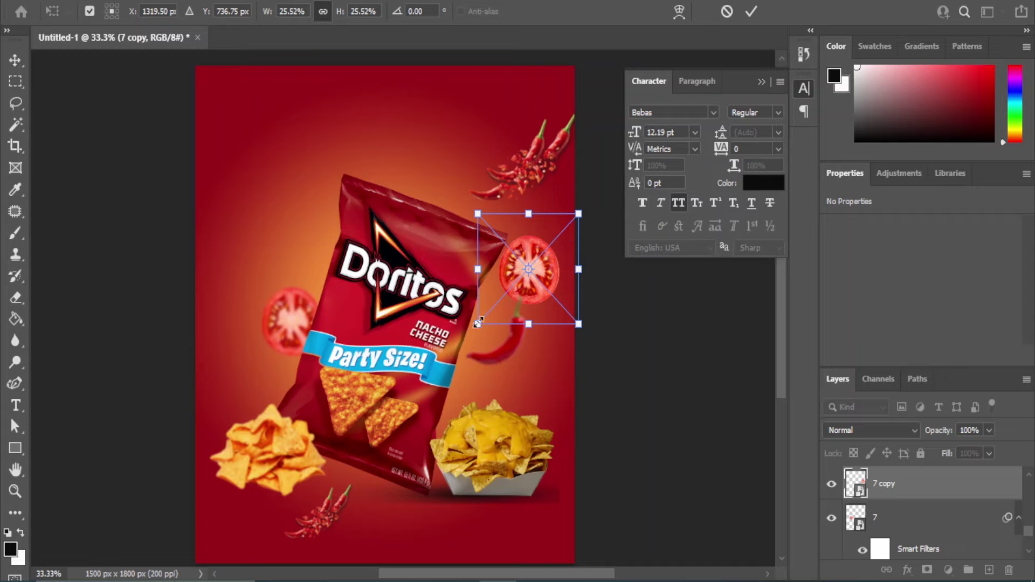
pyautogui.moveTo(478, 323); pyautogui.dragTo(536, 262)
pyautogui.press('Return')
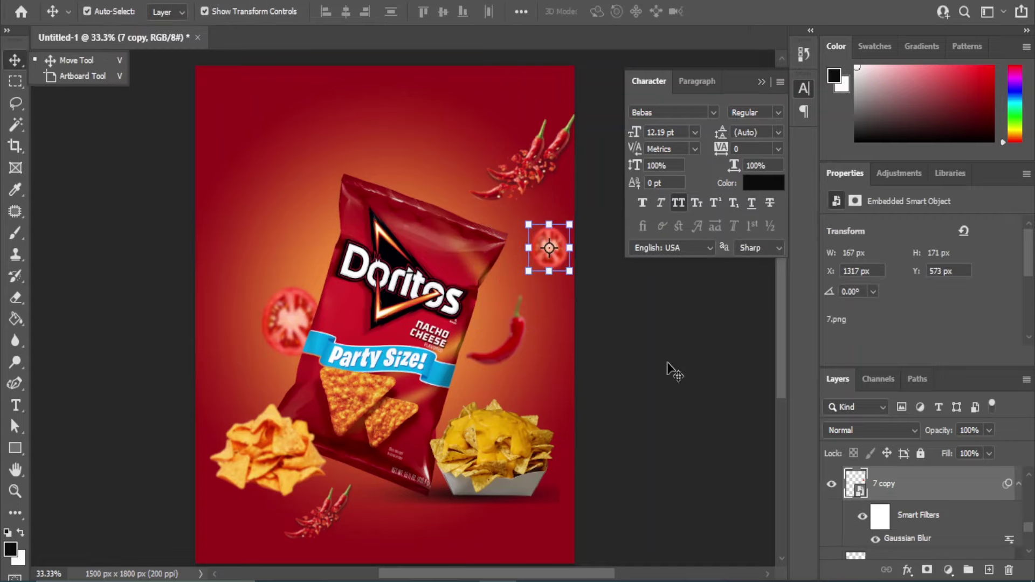
pyautogui.hotkey('shift', 'Left')
pyautogui.hotkey('shift', 'Left')
pyautogui.hotkey('shift', 'Left')
pyautogui.hotkey('shift', 'Down')
pyautogui.hotkey('shift', 'Down')
pyautogui.hotkey('shift', 'Down')
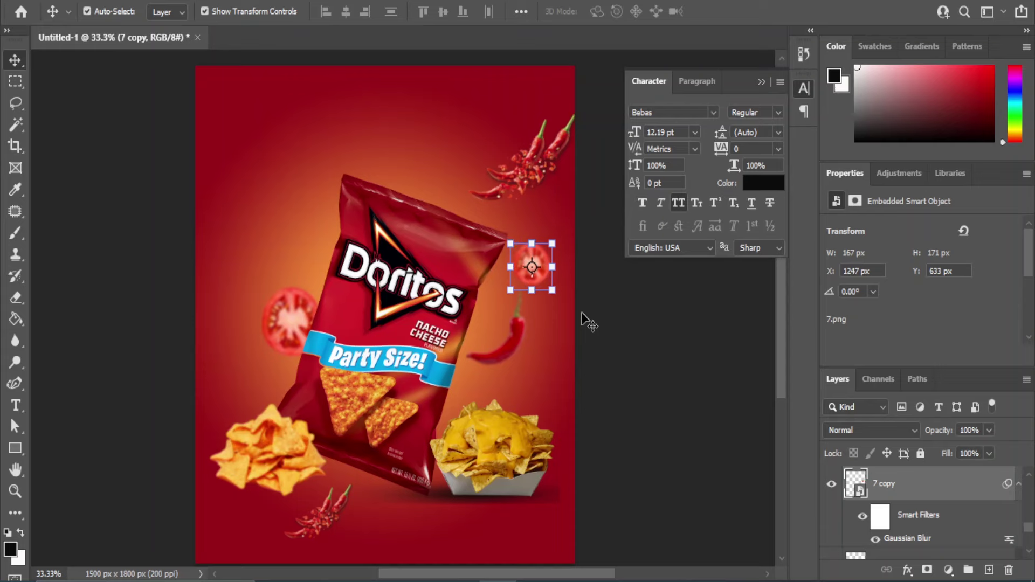
pyautogui.hotkey('shift', 'Down')
pyautogui.hotkey('shift', 'Down')
pyautogui.hotkey('shift', 'Down')
# Place the halved chili image png (3) at the poster's upper left
pyautogui.click(463, 517)
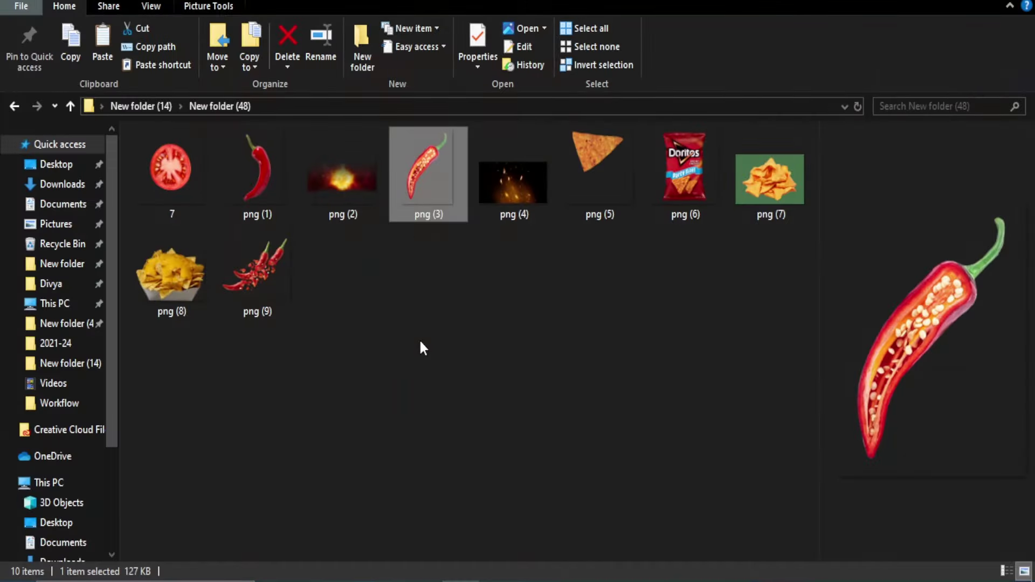
pyautogui.moveTo(425, 184); pyautogui.dragTo(318, 252)
pyautogui.press('Return')
pyautogui.moveTo(393, 293); pyautogui.dragTo(312, 171)
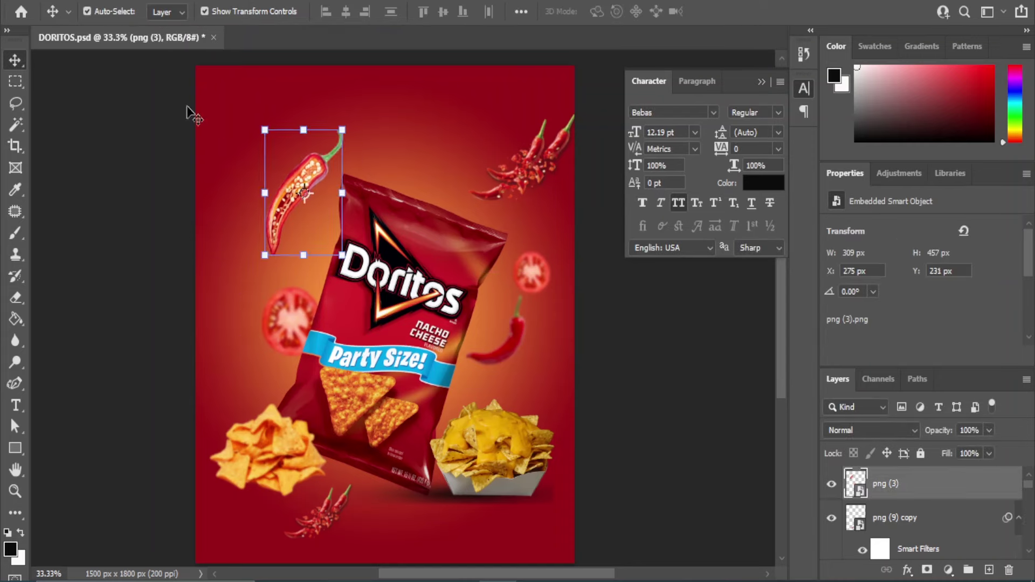
# Shrink the chili, move it up-left of the bag and rotate it to -61.9°
pyautogui.hotkey('ctrl', 't')
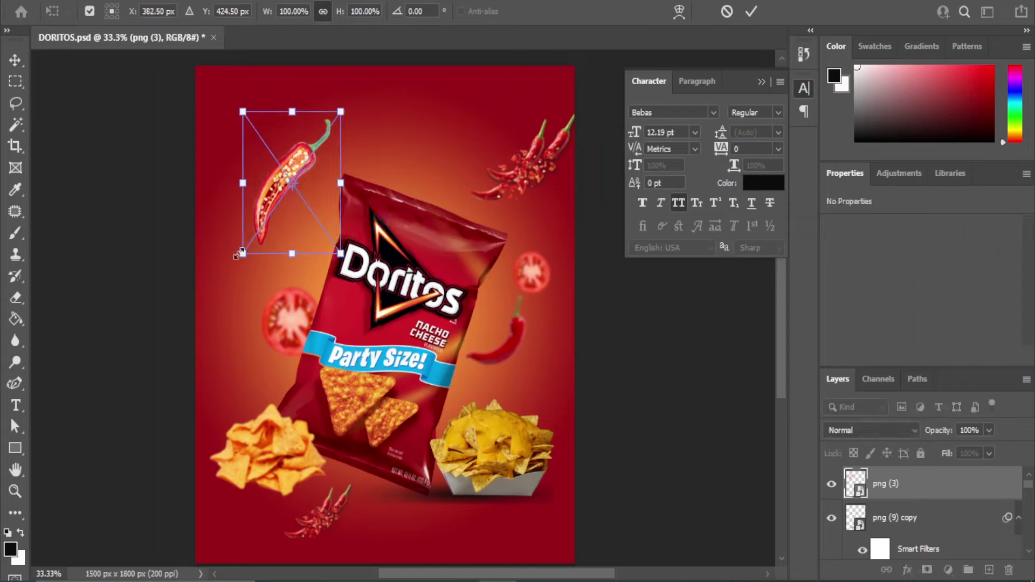
pyautogui.moveTo(342, 255); pyautogui.dragTo(341, 195)
pyautogui.moveTo(313, 162)
pyautogui.mouseDown()
pyautogui.moveTo(293, 139)
pyautogui.moveTo(311, 203)
pyautogui.mouseUp()
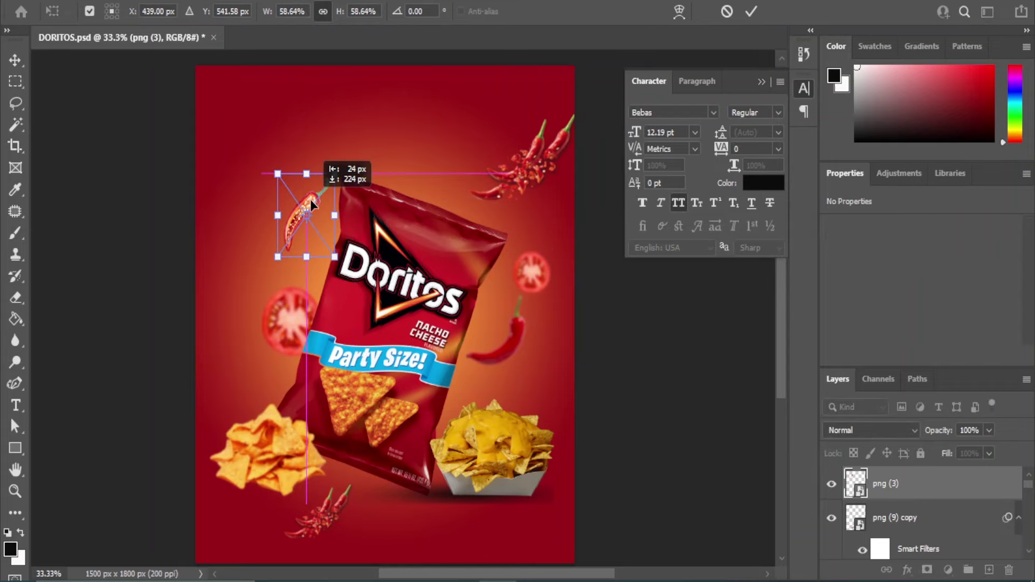
pyautogui.moveTo(339, 280); pyautogui.dragTo(362, 216)
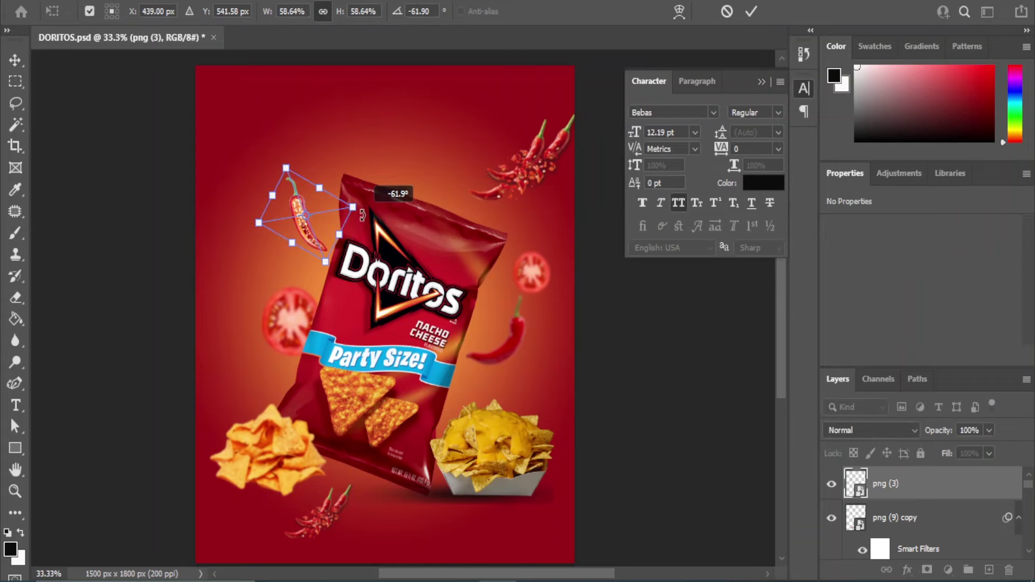
pyautogui.click(18, 60)
# Apply a 4.5-pixel Gaussian Blur to the chili
pyautogui.hotkey('alt', 't')
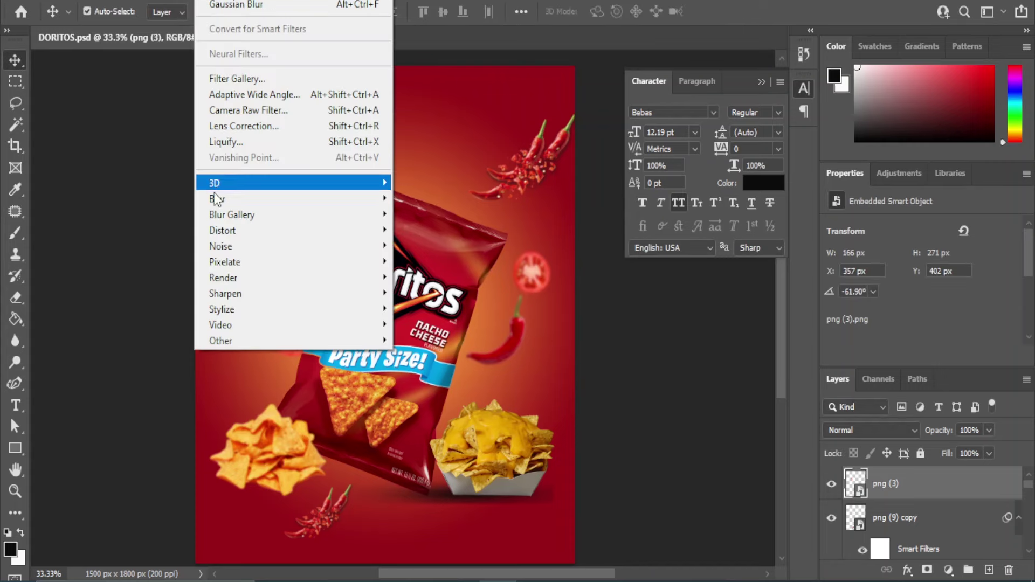
pyautogui.click(434, 261)
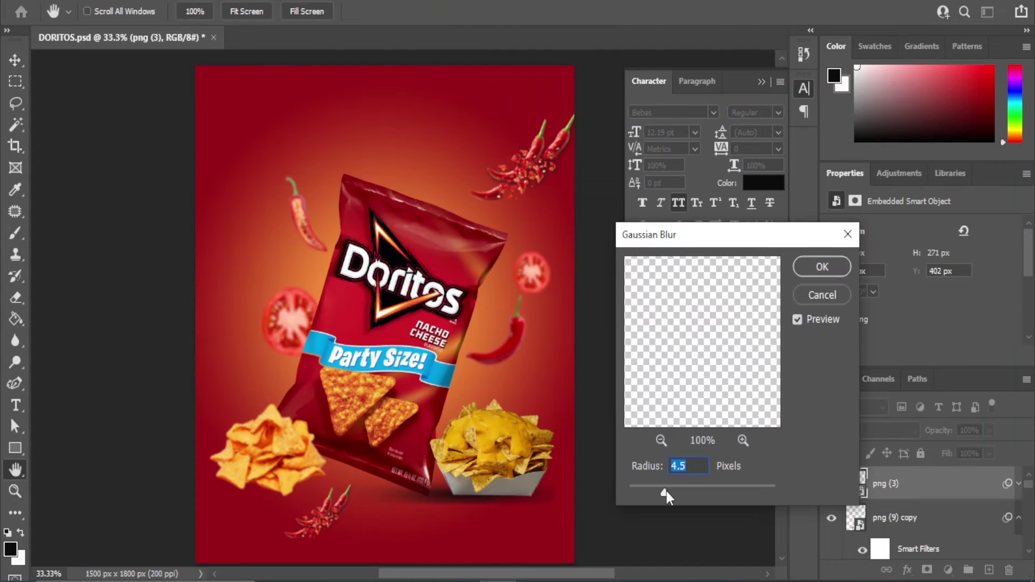
pyautogui.click(824, 266)
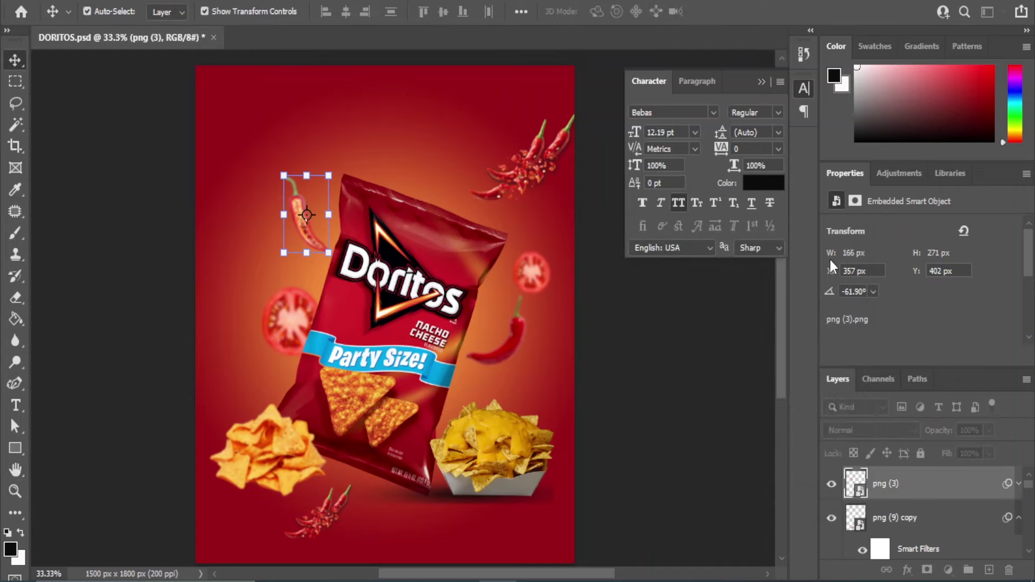
# Duplicate the blurred chili and place the copy near the top-left corner
pyautogui.click(613, 416)
pyautogui.click(295, 215)
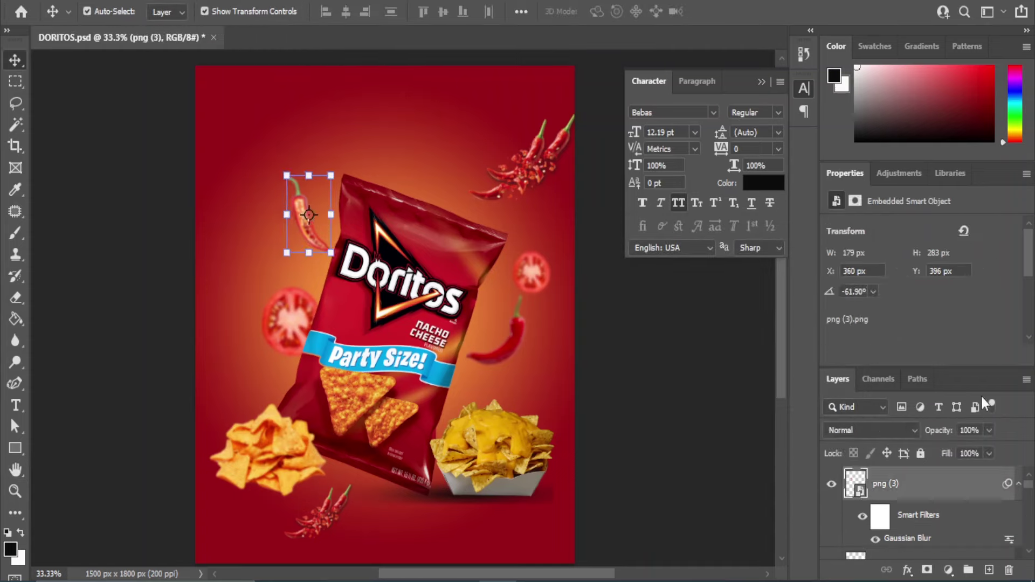
pyautogui.click(690, 368)
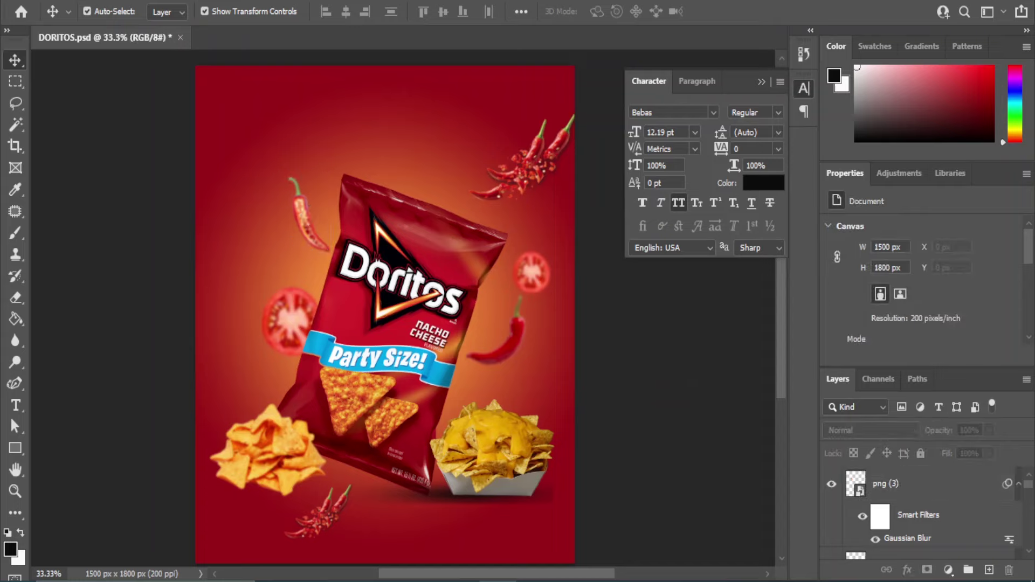
pyautogui.click(302, 211)
pyautogui.hotkey('ctrl', 'j')
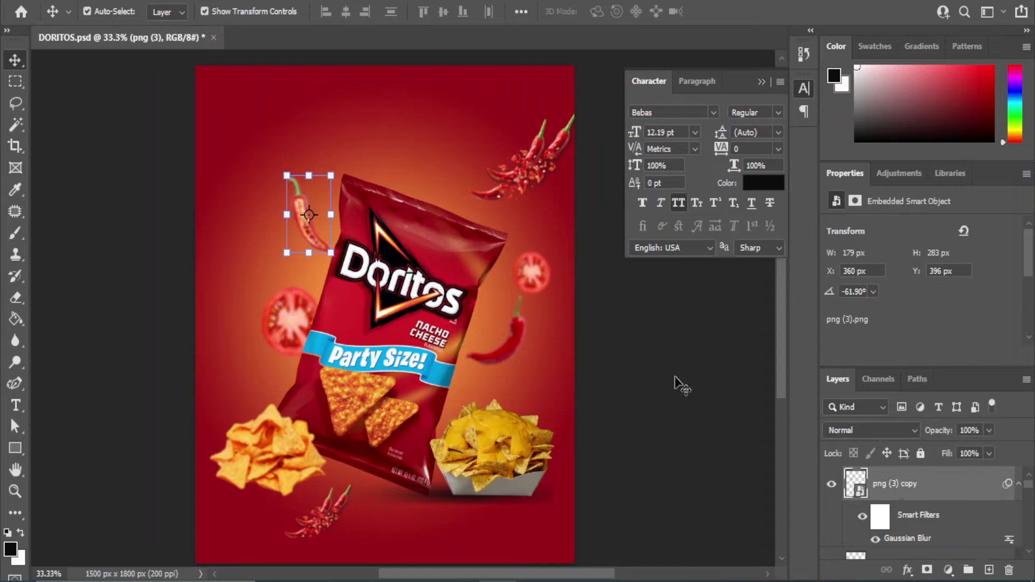
pyautogui.click(675, 386)
pyautogui.moveTo(323, 209); pyautogui.dragTo(221, 166)
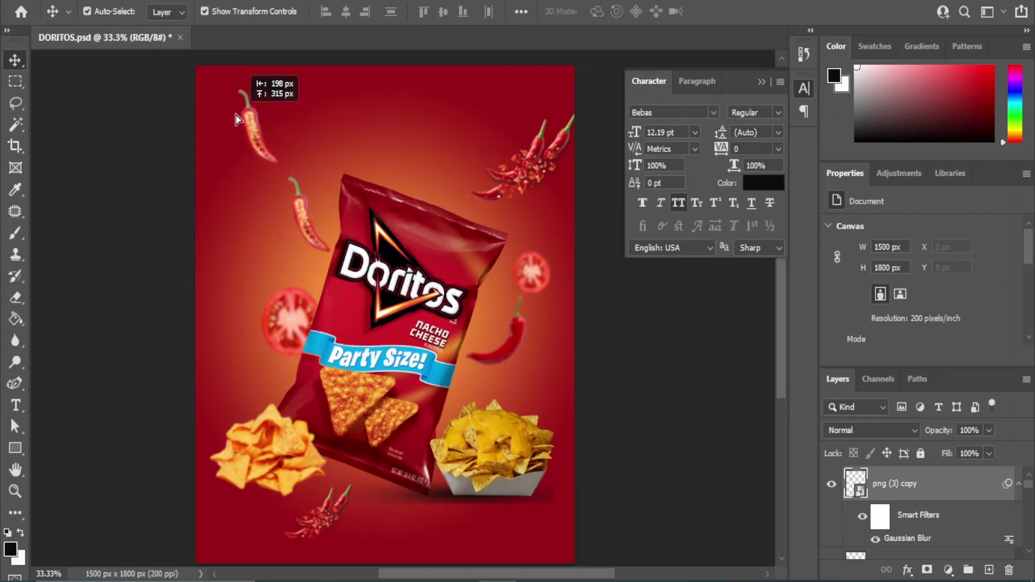
pyautogui.moveTo(222, 162); pyautogui.dragTo(232, 111)
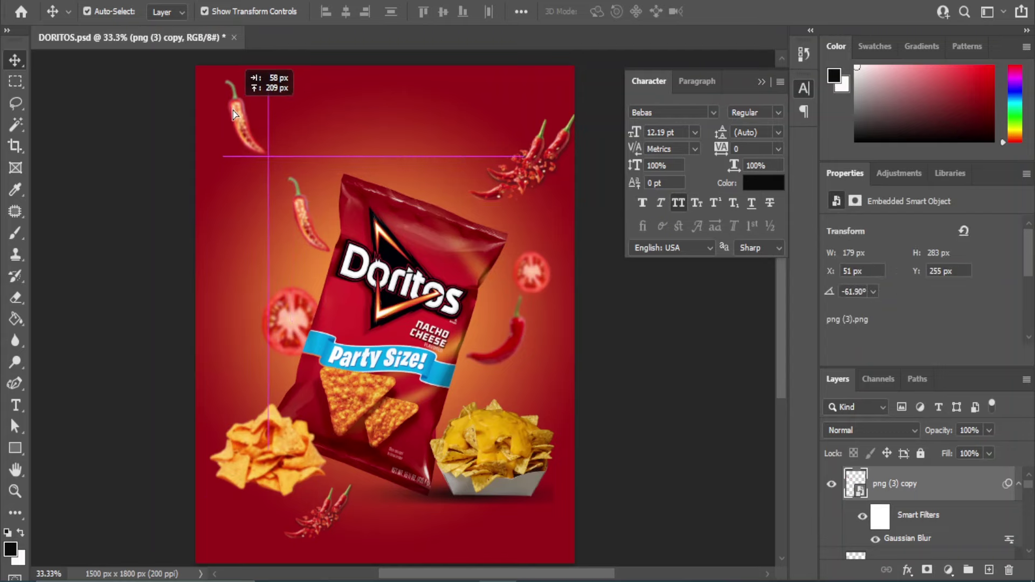
# Drag the tortilla chip image png (5) from the folder onto the canvas
pyautogui.click(675, 330)
pyautogui.moveTo(458, 575)
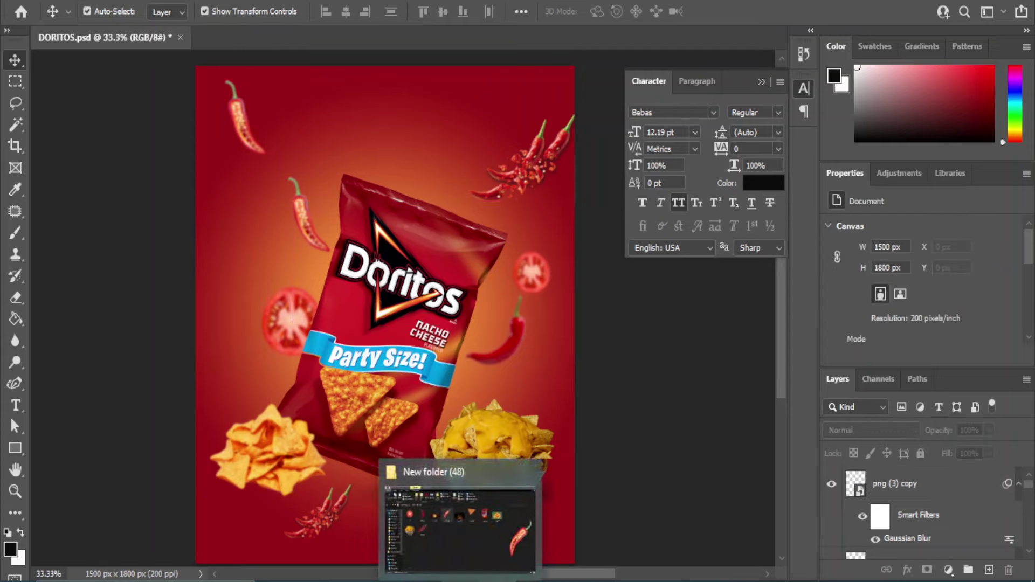
pyautogui.click(463, 518)
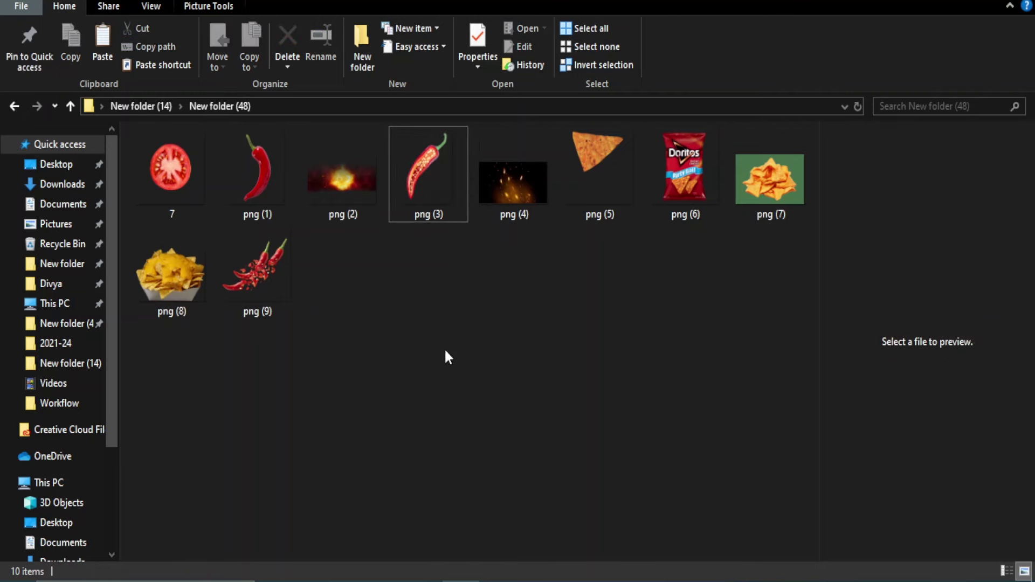
pyautogui.moveTo(599, 161); pyautogui.dragTo(430, 148)
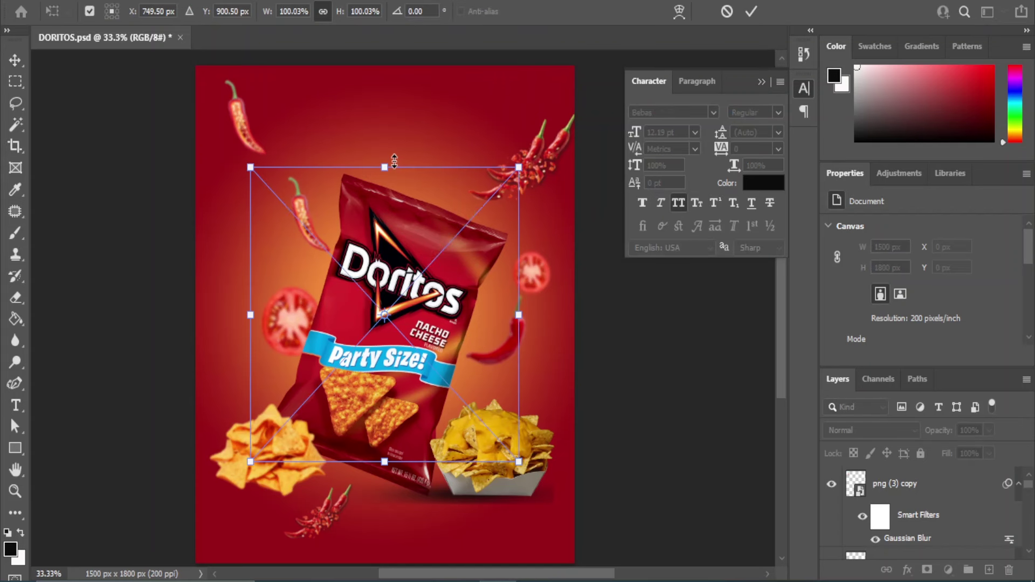
# Shrink the tortilla chip left of the bag and give it a radius-3 Gaussian Blur
pyautogui.press('Return')
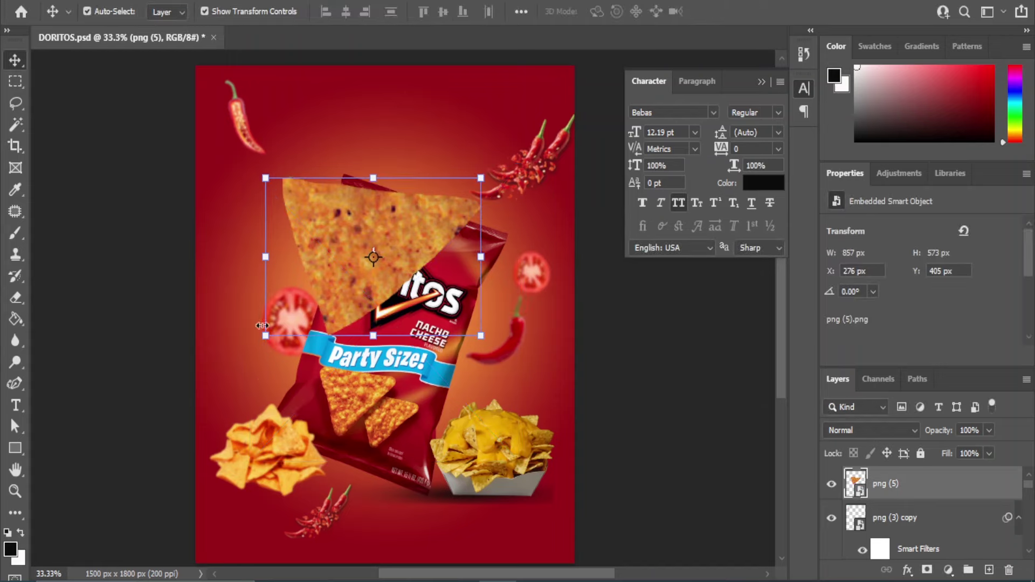
pyautogui.moveTo(264, 336)
pyautogui.mouseDown()
pyautogui.moveTo(314, 255)
pyautogui.moveTo(273, 250)
pyautogui.mouseUp()
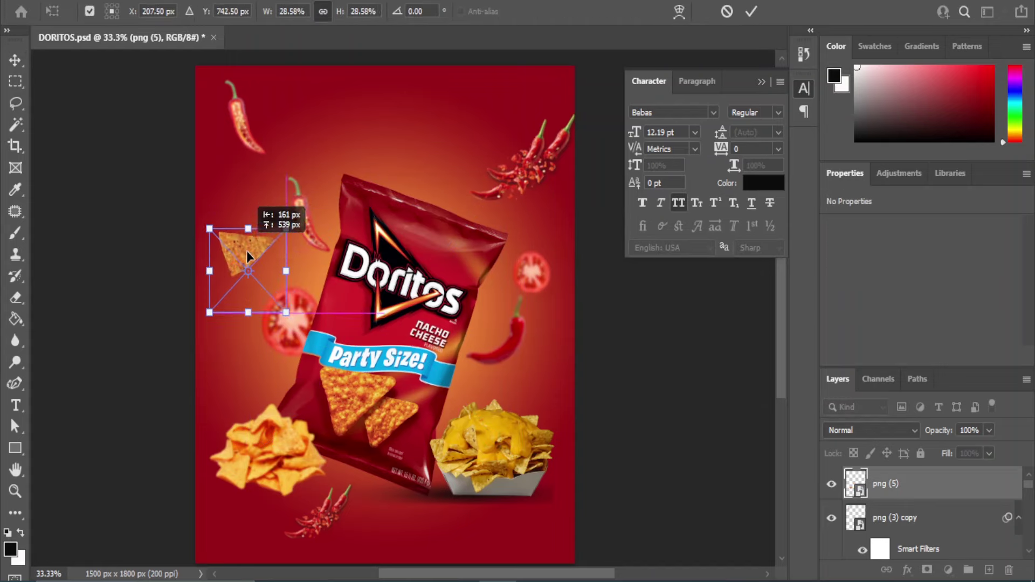
pyautogui.press('Return')
pyautogui.click(207, 0)
pyautogui.moveTo(216, 199)
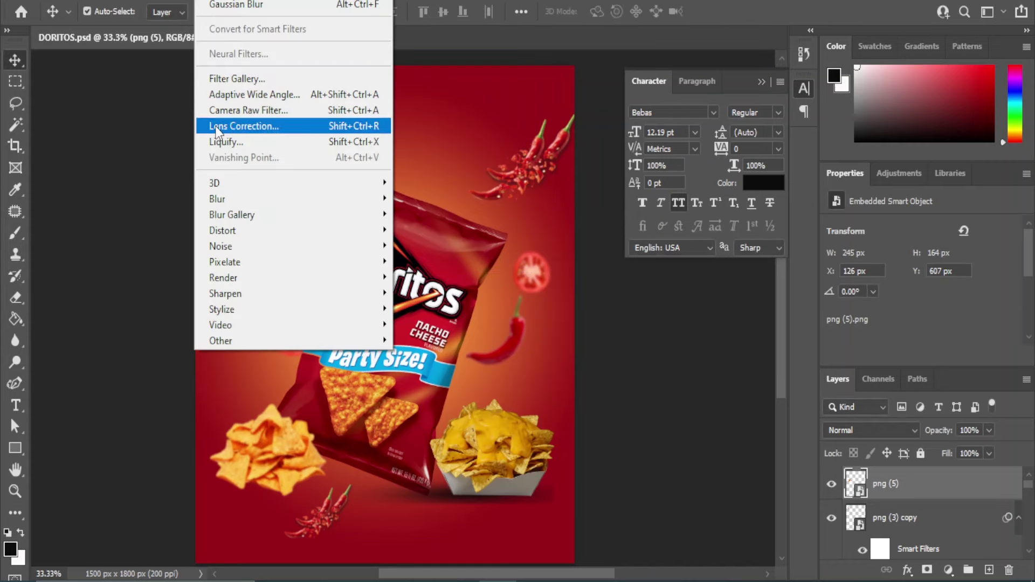
pyautogui.click(415, 261)
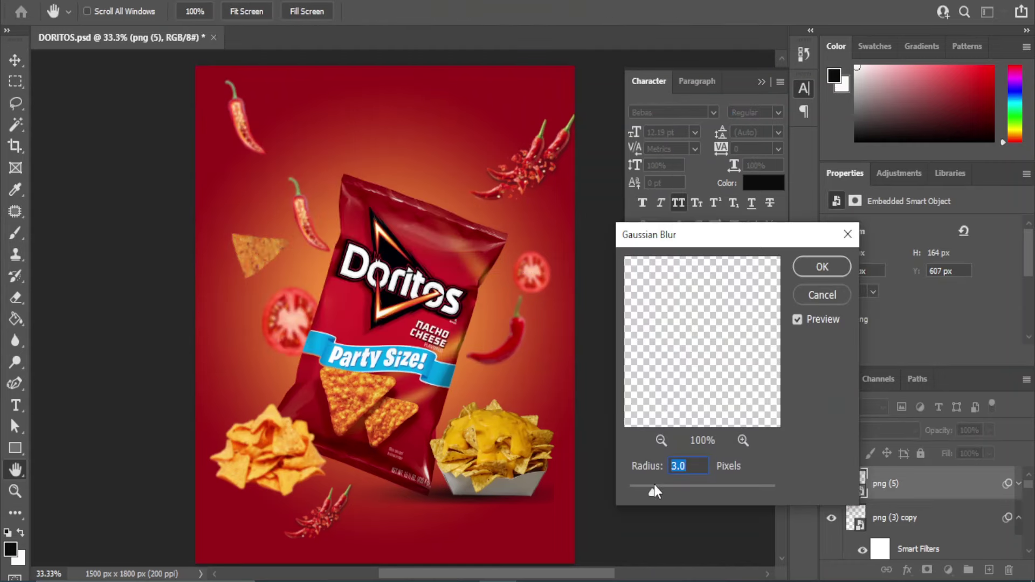
pyautogui.moveTo(655, 485); pyautogui.dragTo(649, 493)
pyautogui.click(822, 266)
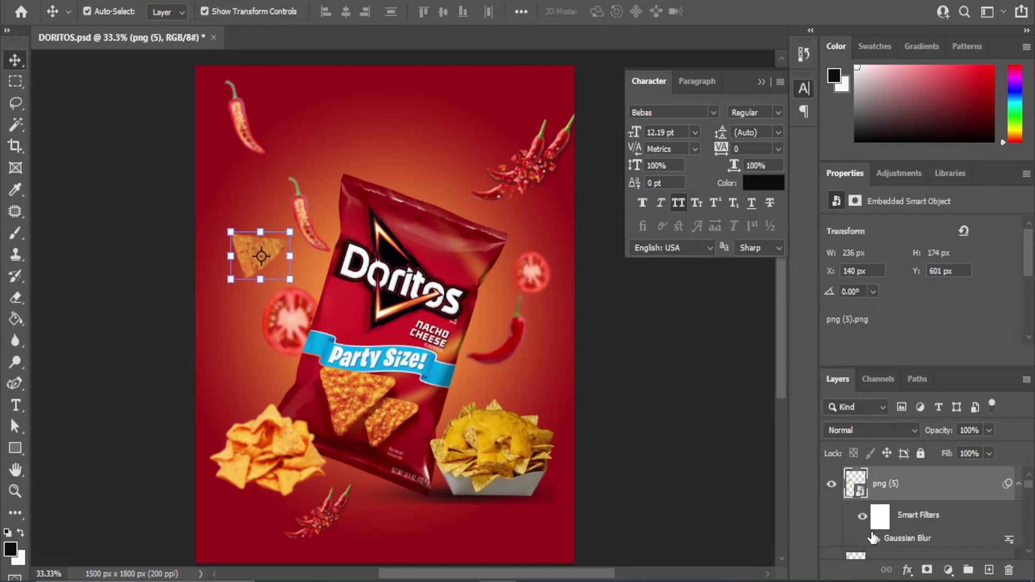
# Alt-drag chip copies to the upper right, upper left and down the left side
pyautogui.moveTo(962, 479); pyautogui.dragTo(989, 570)
pyautogui.click(595, 358)
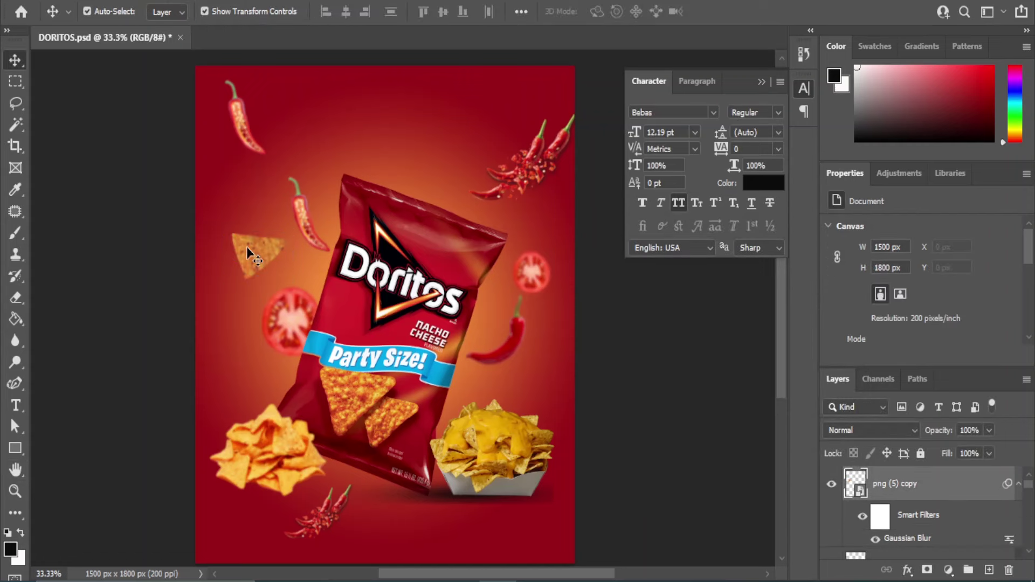
pyautogui.moveTo(248, 253); pyautogui.dragTo(443, 164)
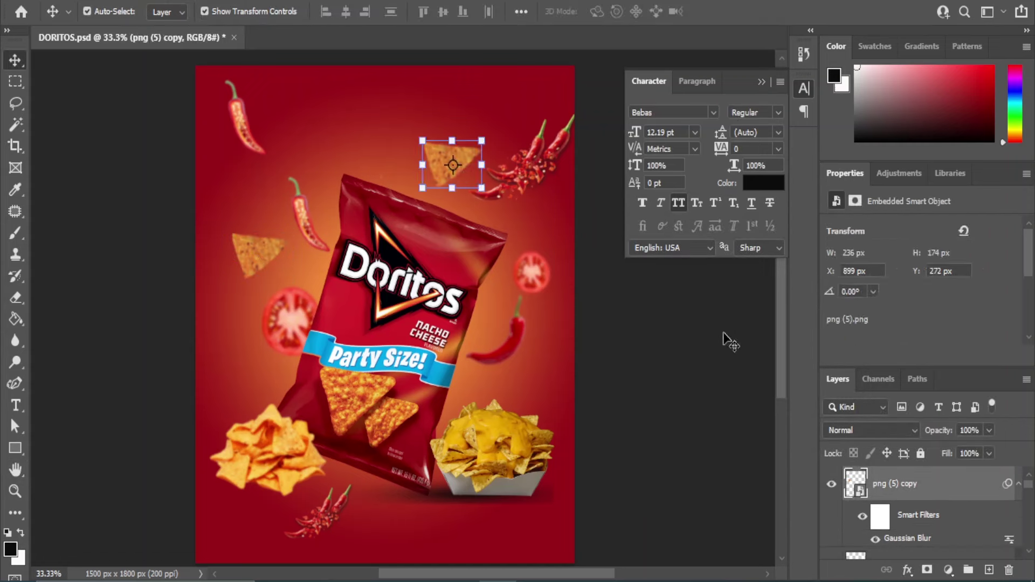
pyautogui.moveTo(959, 489); pyautogui.dragTo(989, 569)
pyautogui.moveTo(453, 164)
pyautogui.mouseDown()
pyautogui.moveTo(314, 169)
pyautogui.moveTo(238, 186)
pyautogui.moveTo(226, 176)
pyautogui.mouseUp()
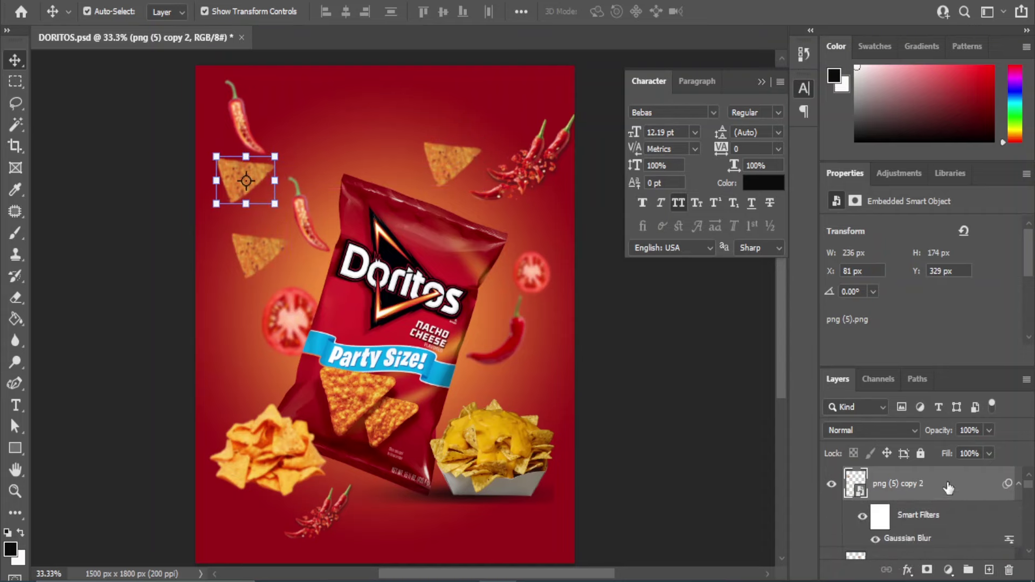
pyautogui.moveTo(948, 488); pyautogui.dragTo(989, 570)
pyautogui.moveTo(230, 178)
pyautogui.mouseDown()
pyautogui.moveTo(251, 370)
pyautogui.moveTo(519, 379)
pyautogui.mouseUp()
# Add one more chip copy and nudge the left-side chips slightly right
pyautogui.hotkey('ctrl', 'j')
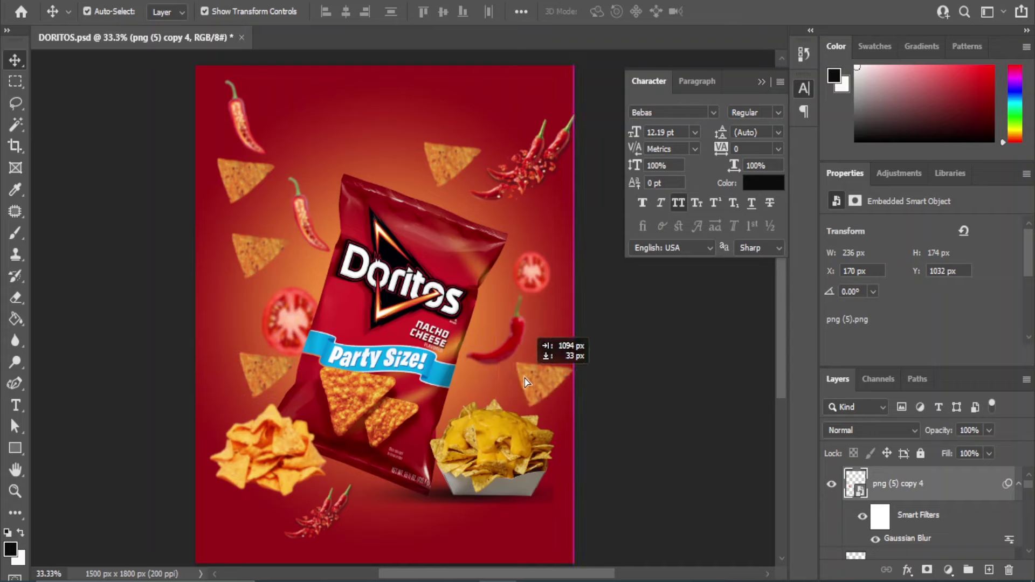
pyautogui.click(669, 393)
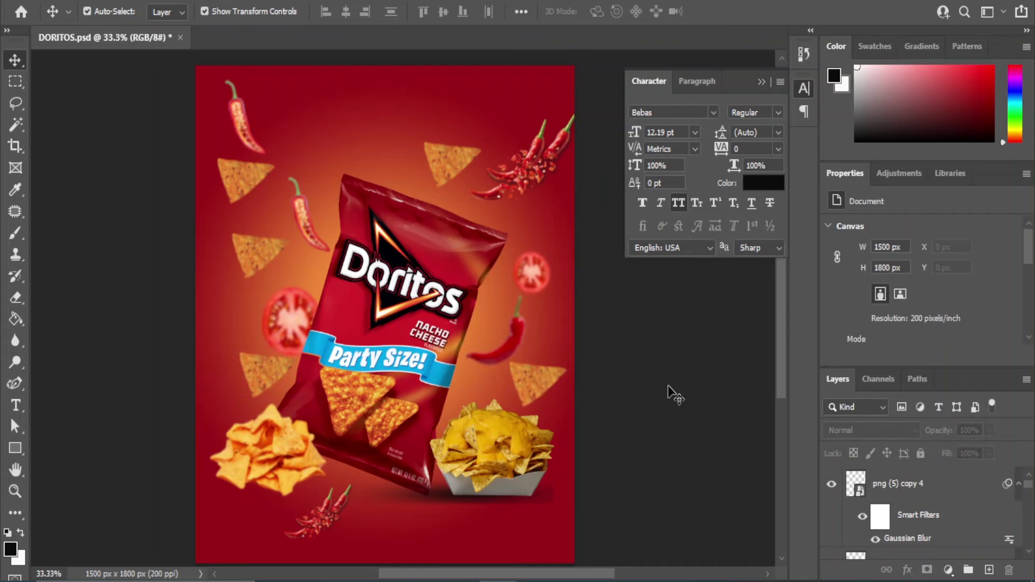
pyautogui.moveTo(267, 372); pyautogui.dragTo(281, 374)
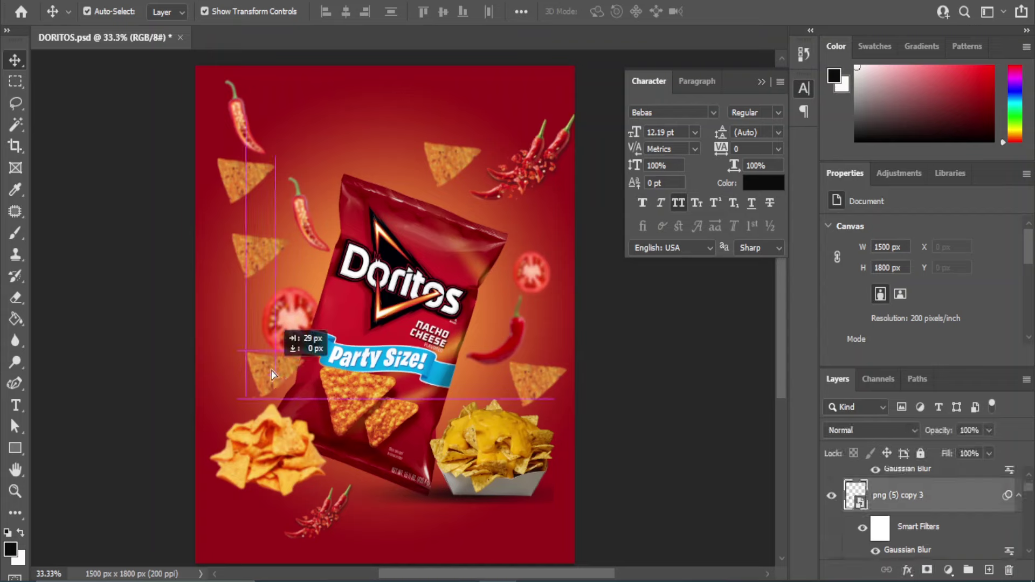
pyautogui.moveTo(248, 254); pyautogui.dragTo(263, 260)
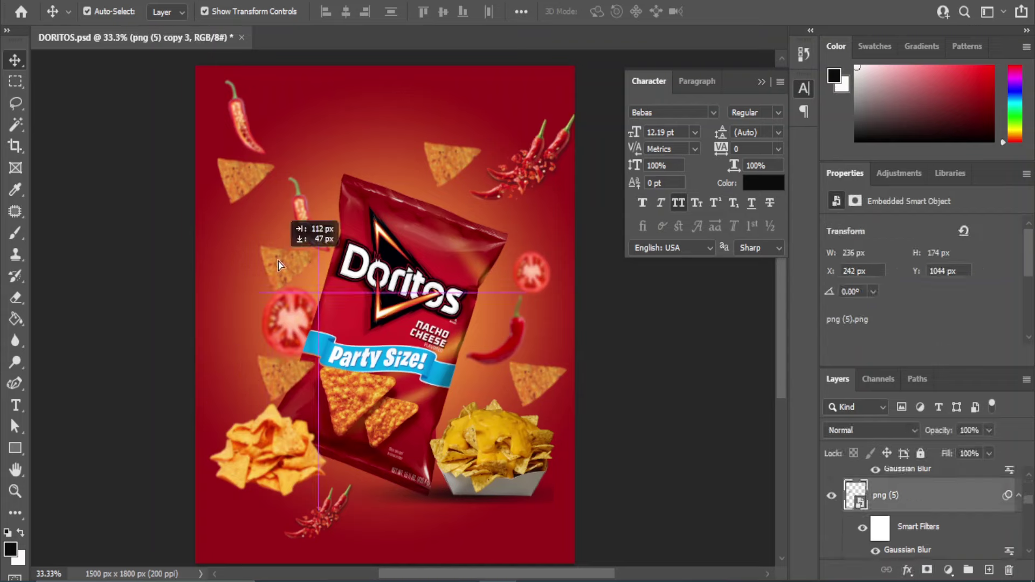
pyautogui.click(668, 379)
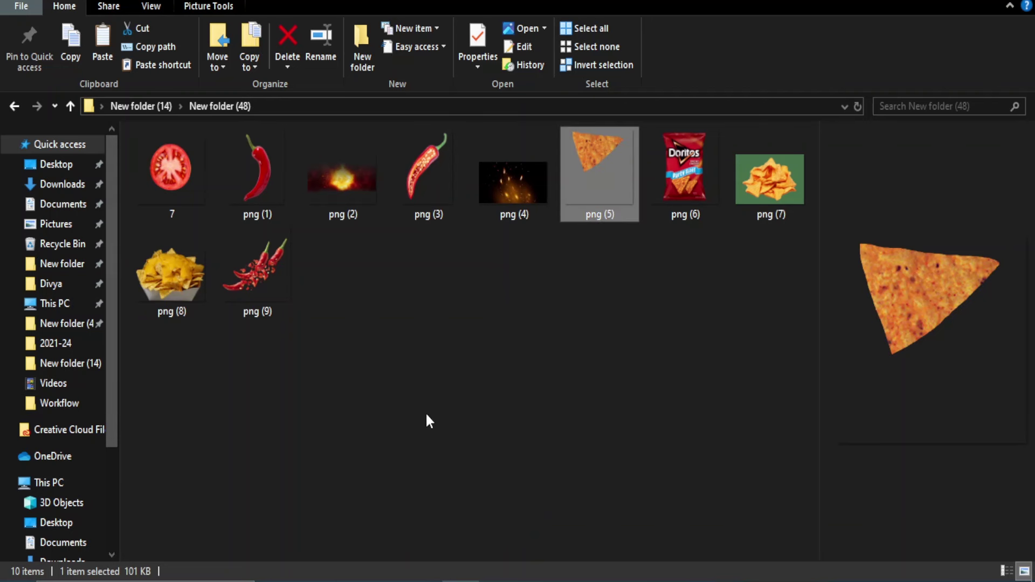
# Place the fire sparks image png (4) and enlarge it across the upper poster
pyautogui.click(416, 405)
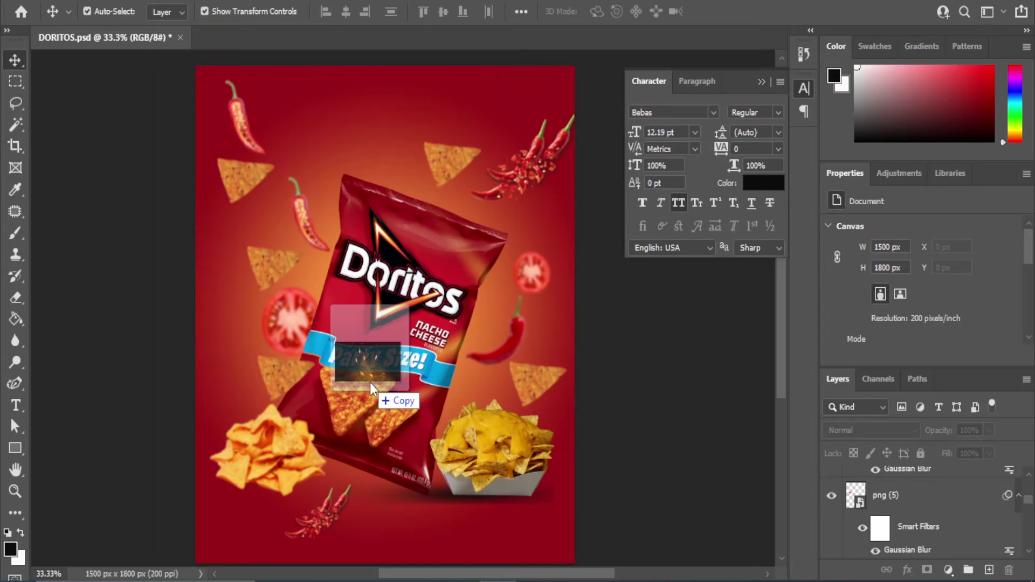
pyautogui.moveTo(513, 185); pyautogui.dragTo(369, 380)
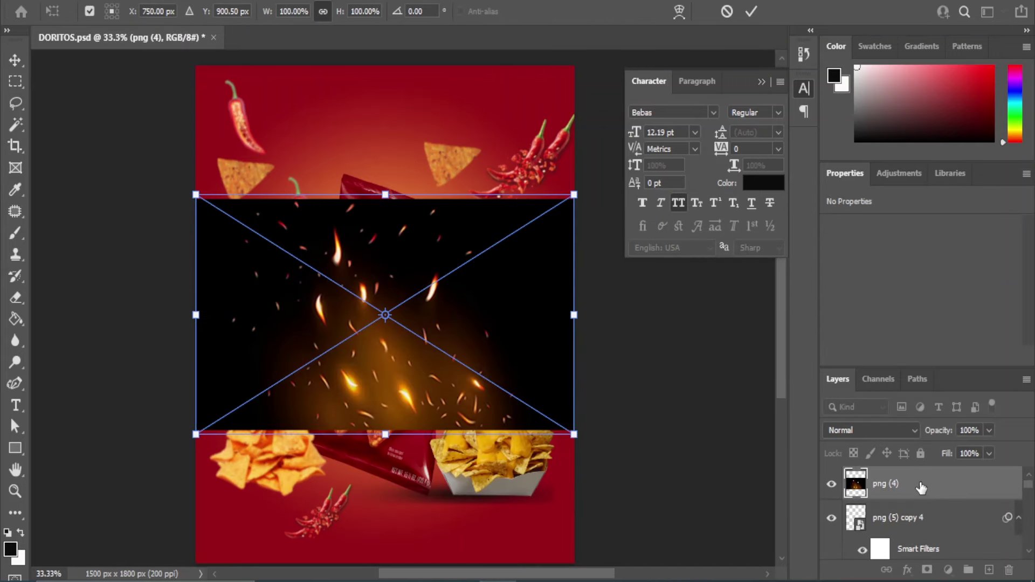
pyautogui.press('Return')
pyautogui.scroll(-5, 874, 495)
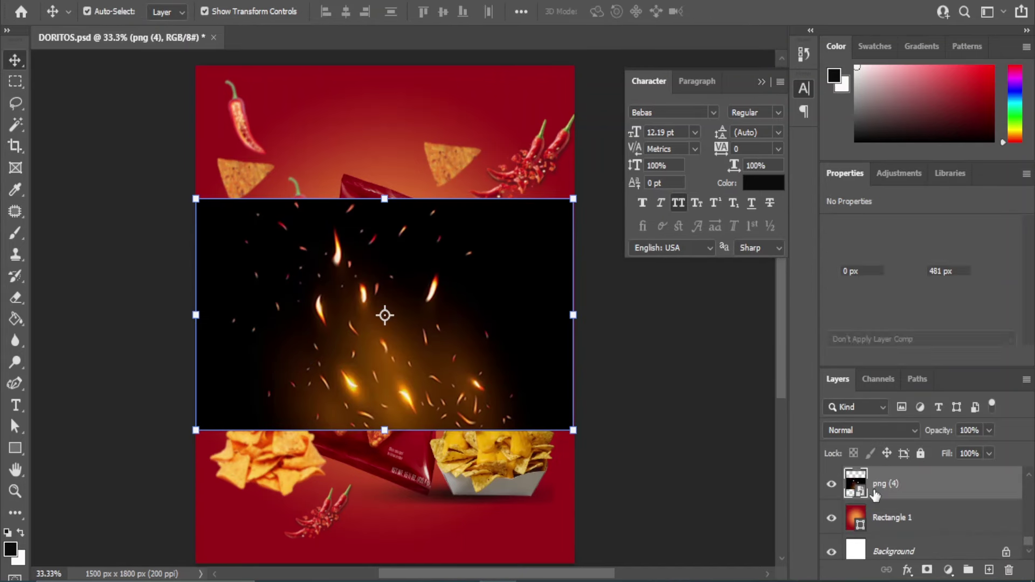
pyautogui.moveTo(573, 199); pyautogui.dragTo(643, 161)
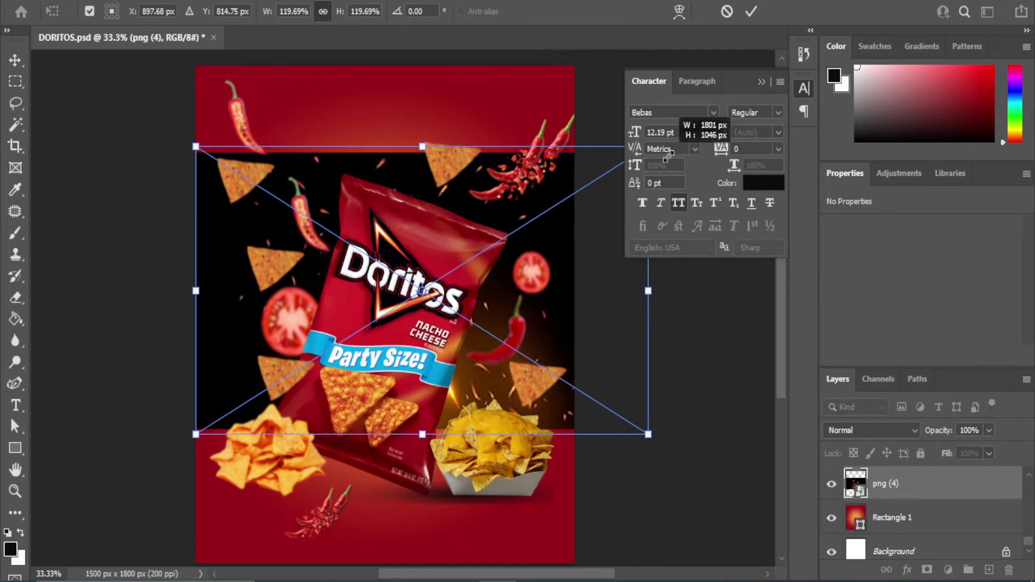
pyautogui.moveTo(646, 161); pyautogui.dragTo(668, 146)
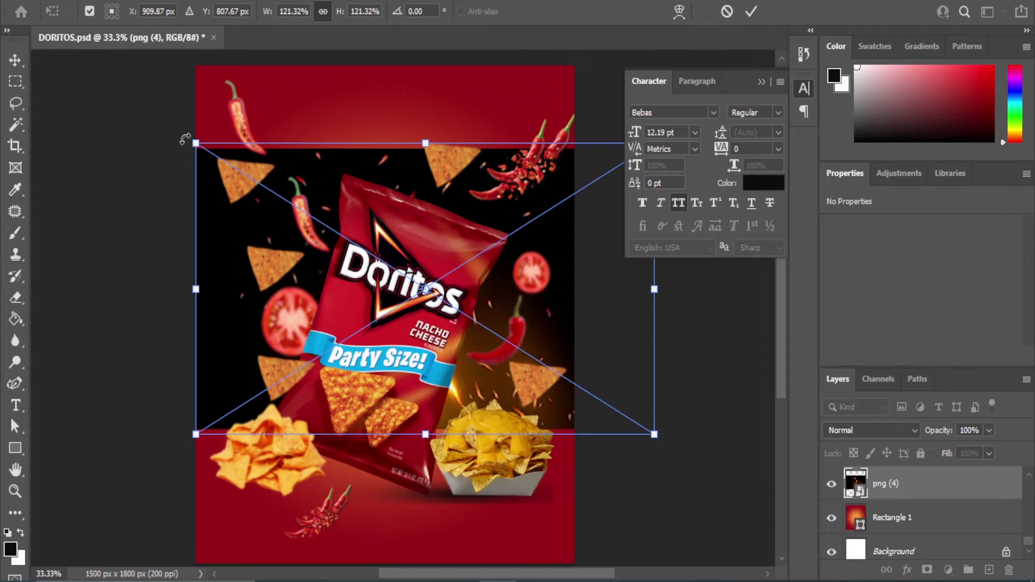
pyautogui.moveTo(195, 141); pyautogui.dragTo(151, 114)
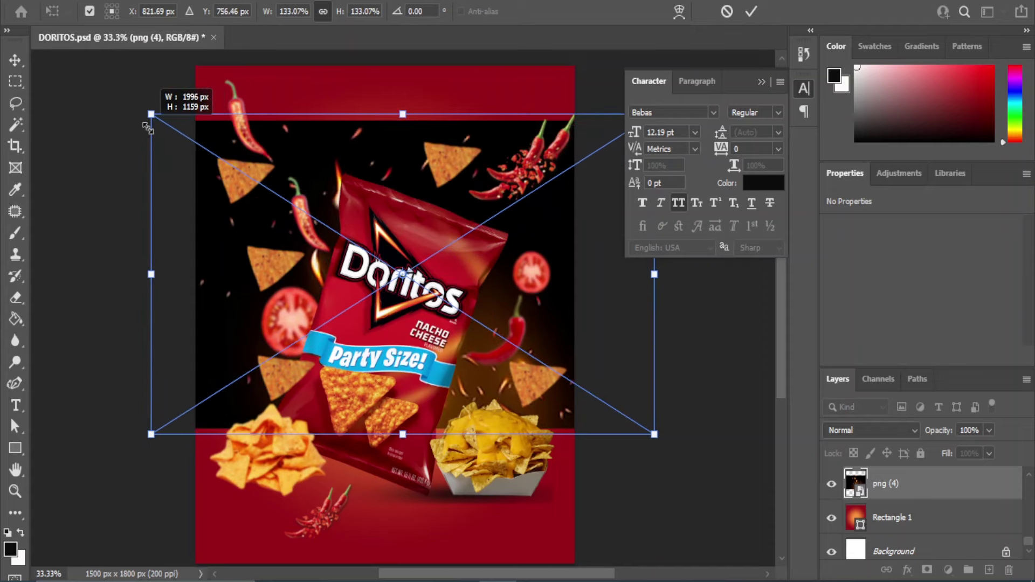
pyautogui.press('Return')
pyautogui.click(915, 431)
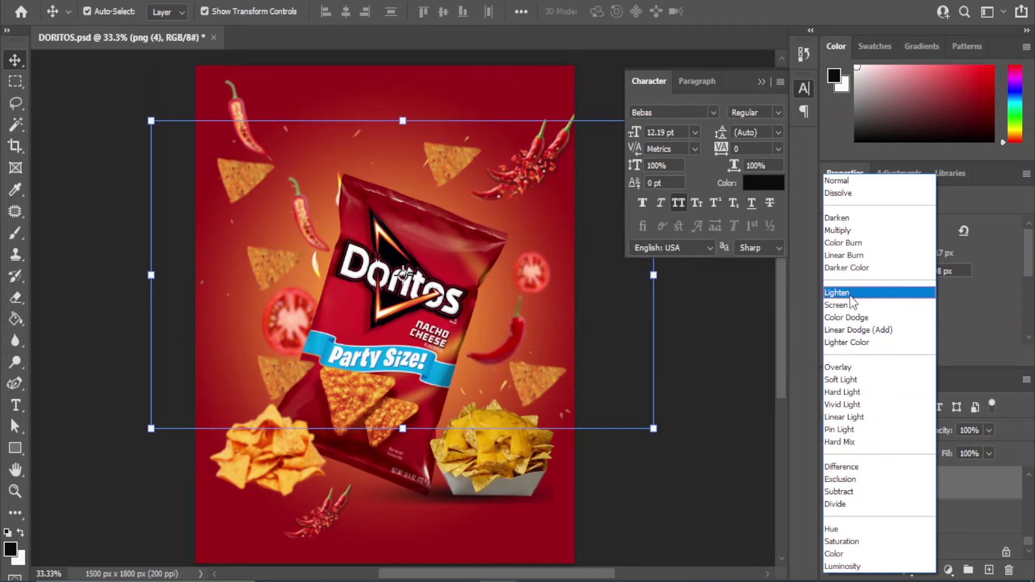
# Set the fire sparks layer to Screen blend and duplicate it
pyautogui.click(846, 306)
pyautogui.click(698, 409)
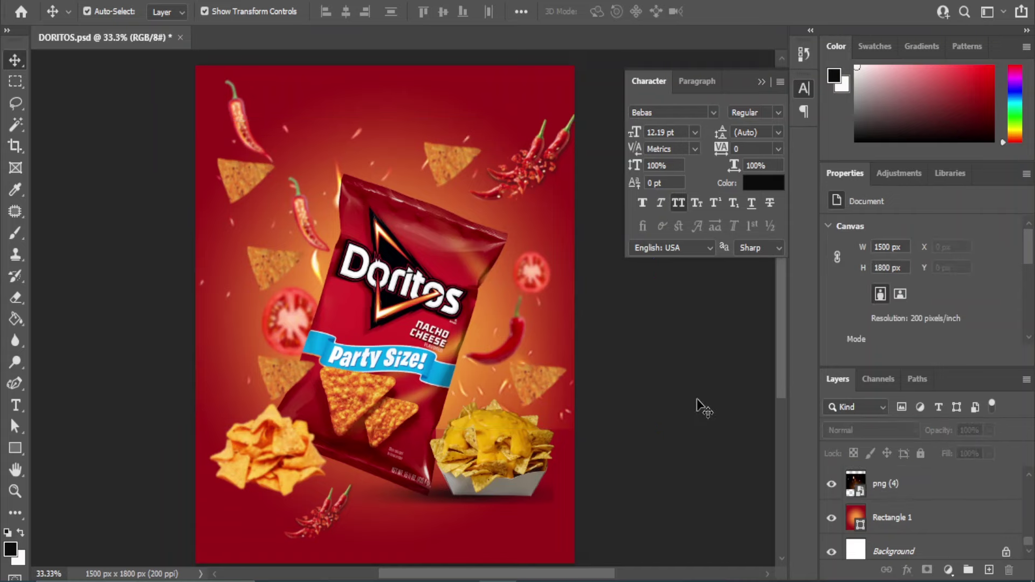
pyautogui.click(351, 134)
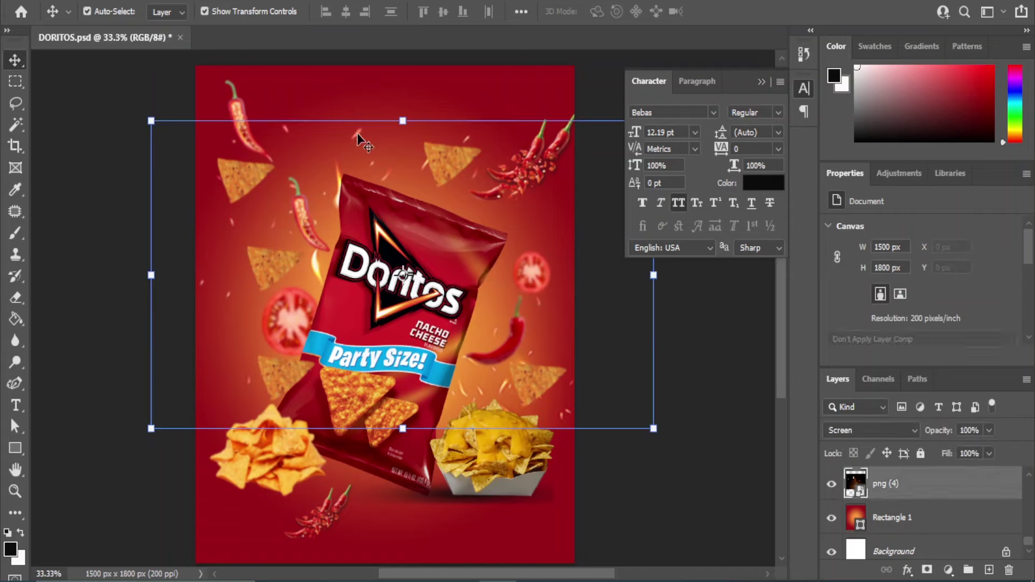
pyautogui.hotkey('ctrl', 'j')
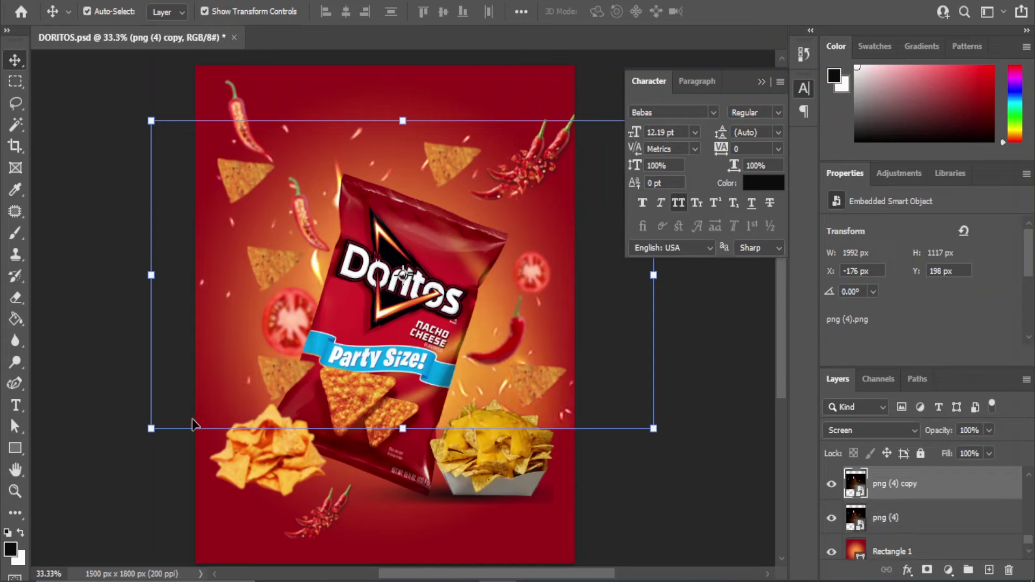
# Move the sparks copy to the bottom and scale it to about 79% over the lower-left chips
pyautogui.moveTo(371, 144); pyautogui.dragTo(358, 278)
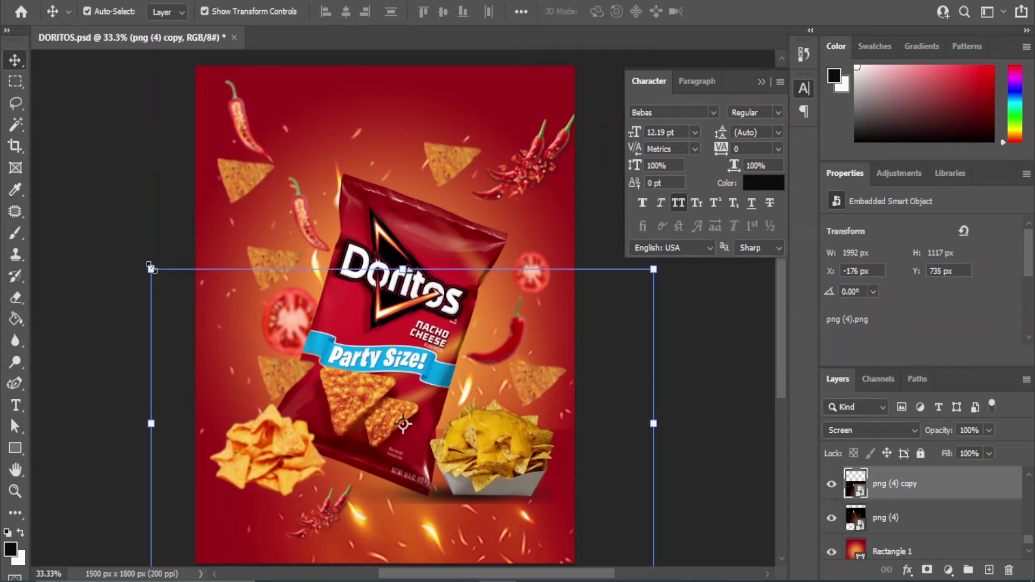
pyautogui.moveTo(151, 269); pyautogui.dragTo(269, 338)
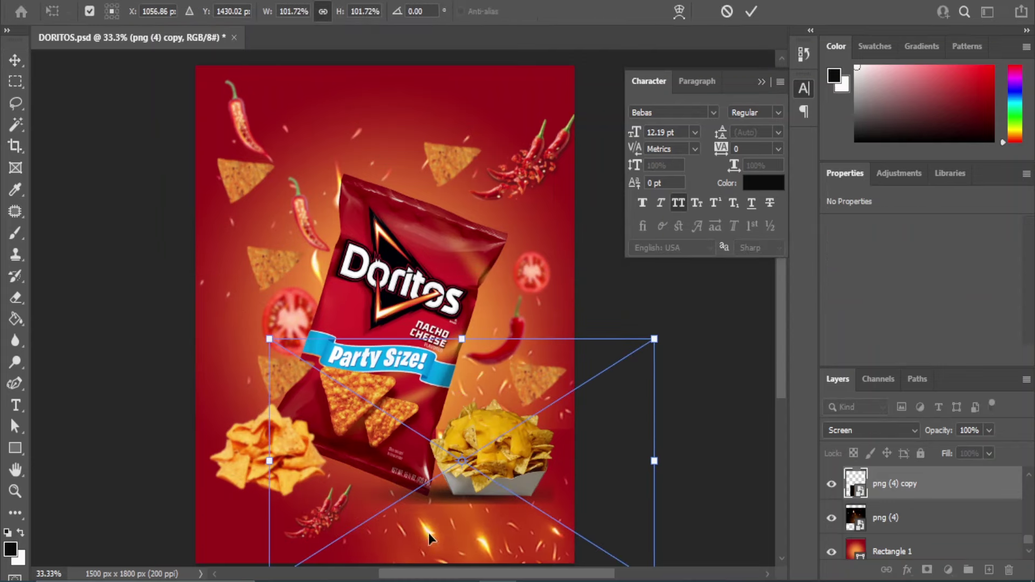
pyautogui.moveTo(654, 338); pyautogui.dragTo(509, 429)
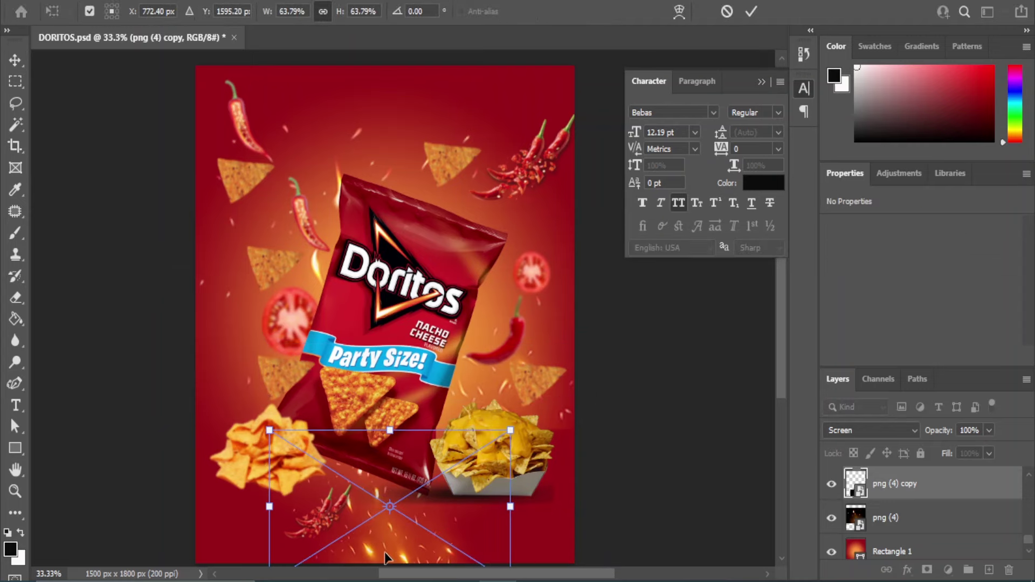
pyautogui.moveTo(388, 507)
pyautogui.mouseDown()
pyautogui.moveTo(388, 472)
pyautogui.moveTo(332, 478)
pyautogui.moveTo(318, 503)
pyautogui.mouseUp()
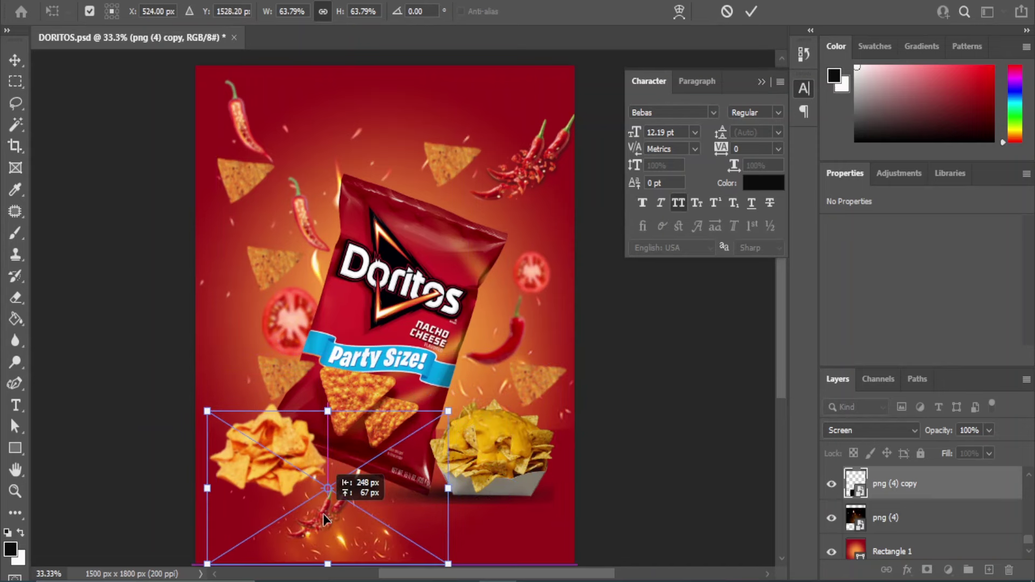
pyautogui.moveTo(450, 413); pyautogui.dragTo(473, 395)
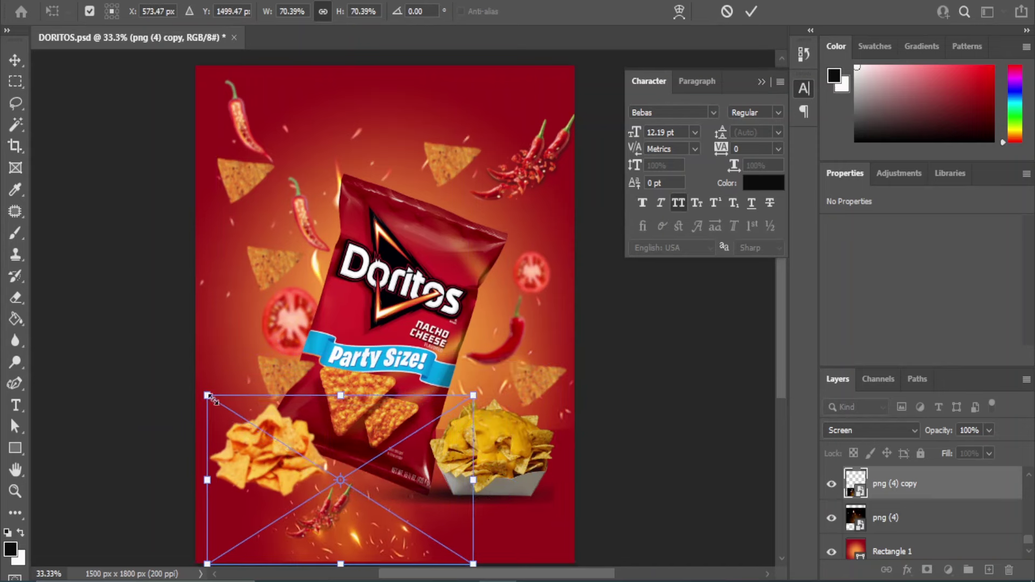
pyautogui.moveTo(208, 397); pyautogui.dragTo(174, 375)
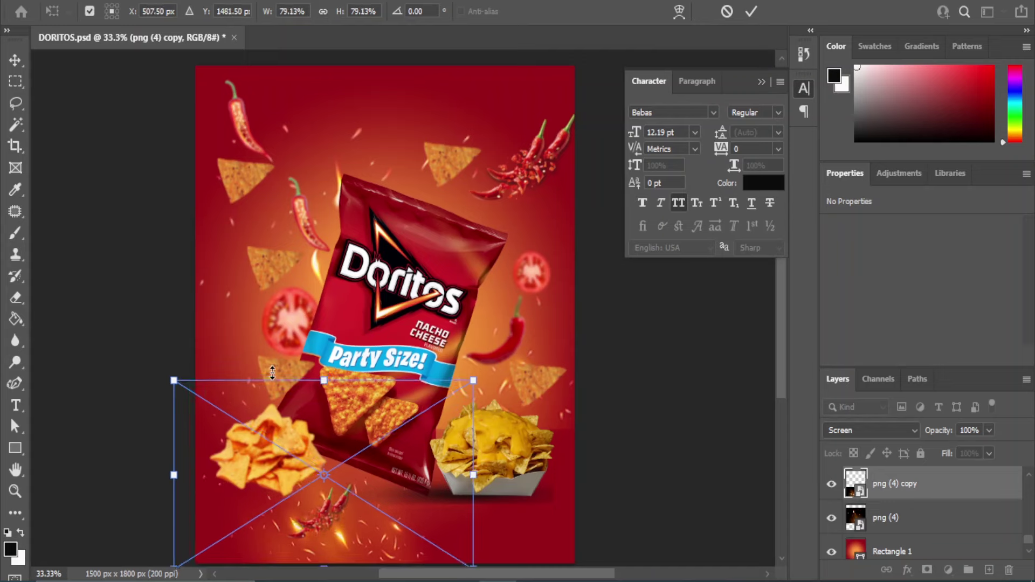
pyautogui.click(706, 509)
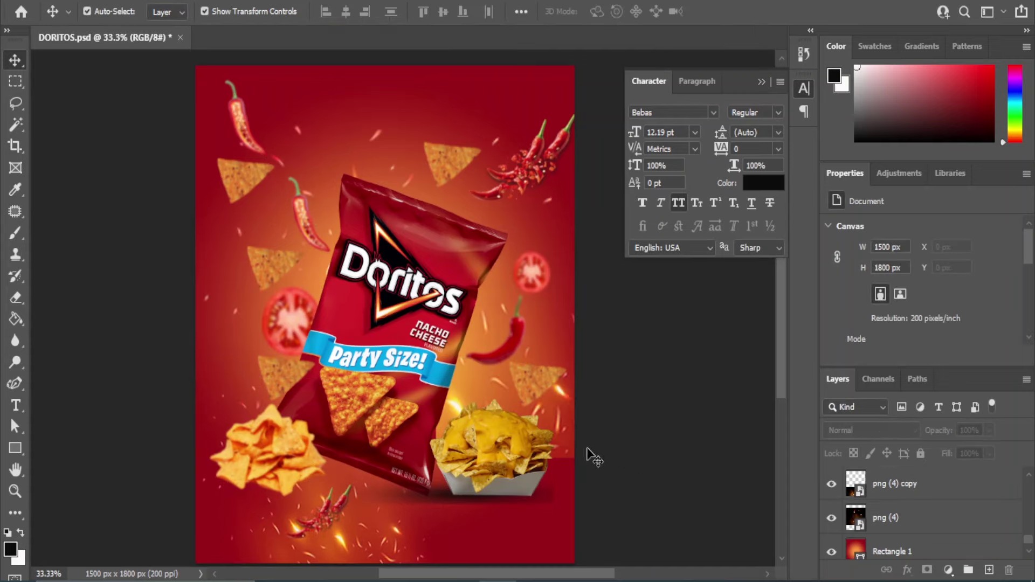
# Lower the main png (4) sparks layer's opacity to 46%
pyautogui.click(551, 432)
pyautogui.click(990, 430)
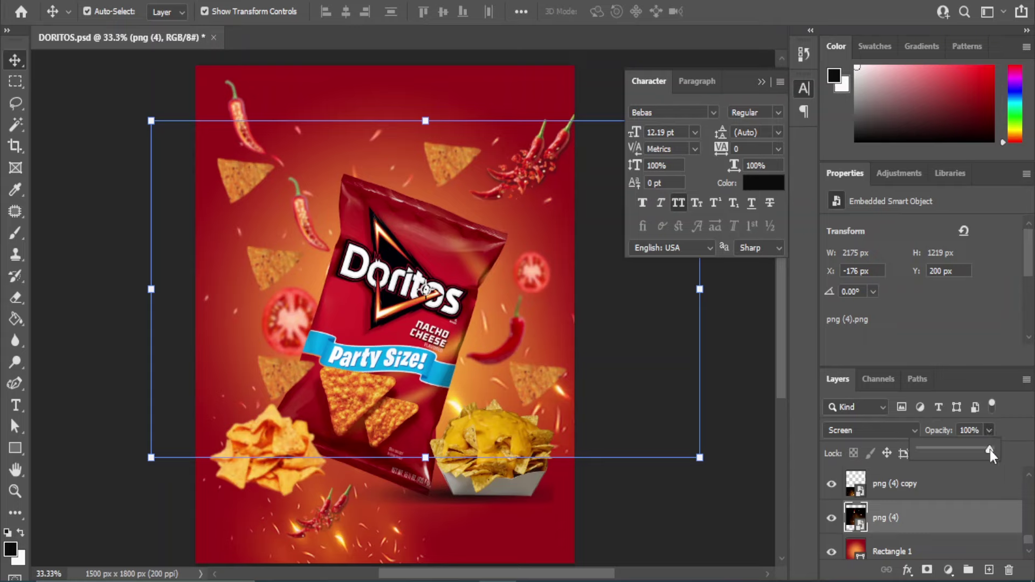
pyautogui.moveTo(989, 449); pyautogui.dragTo(964, 448)
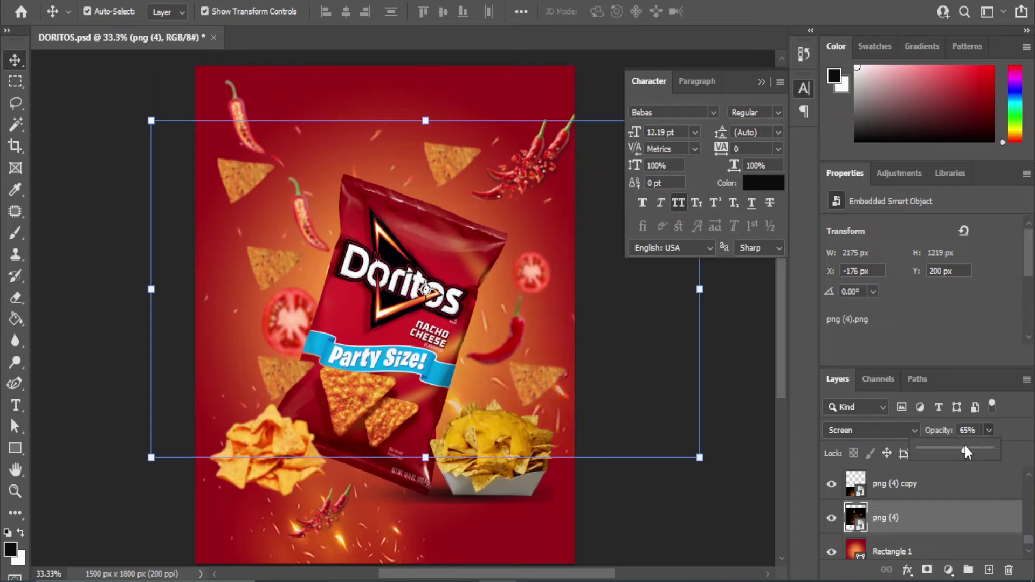
pyautogui.click(652, 513)
# Resize the main sparks layer to span the poster's upper half
pyautogui.click(570, 458)
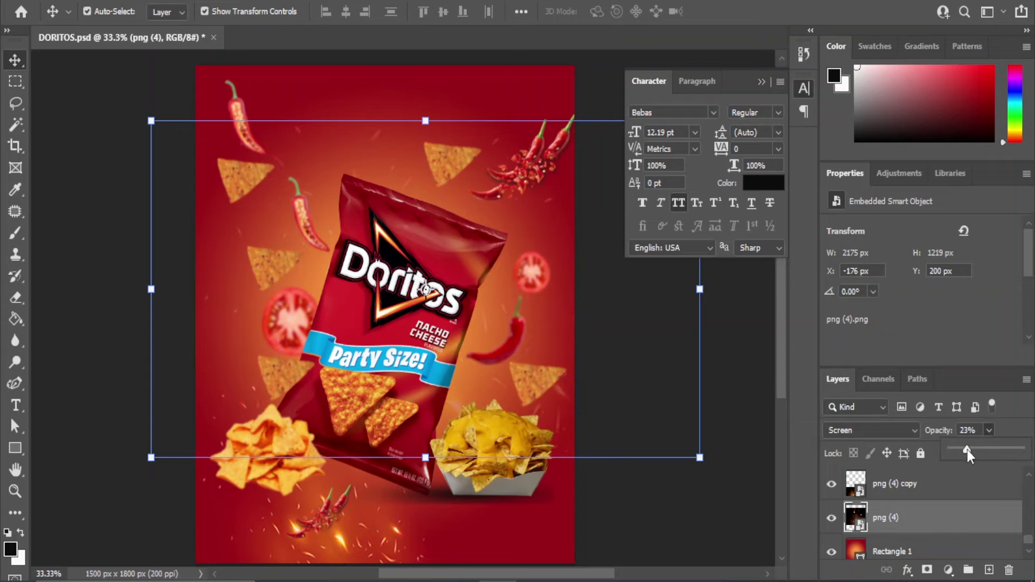
pyautogui.moveTo(700, 458); pyautogui.dragTo(541, 452)
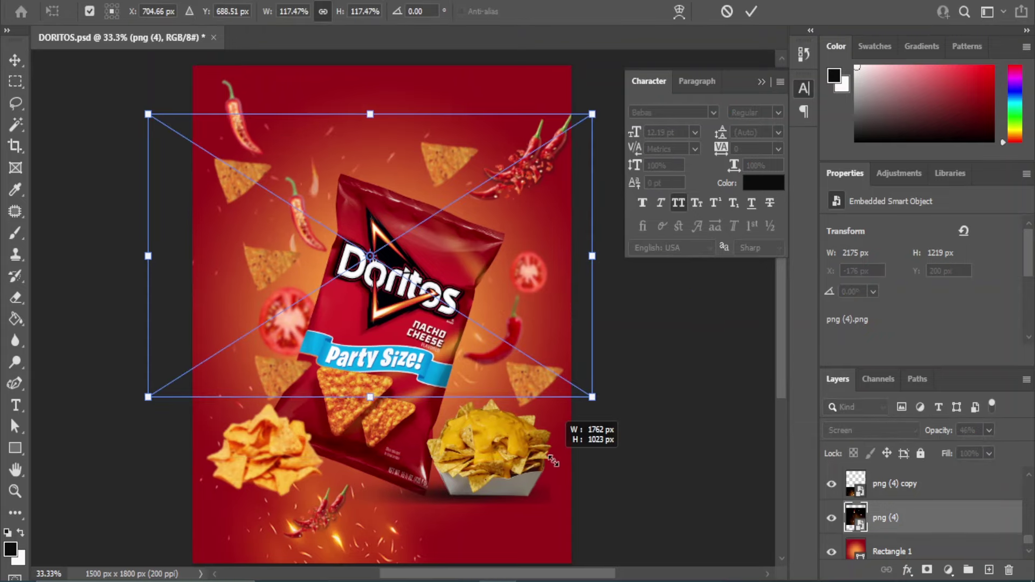
pyautogui.press('Return')
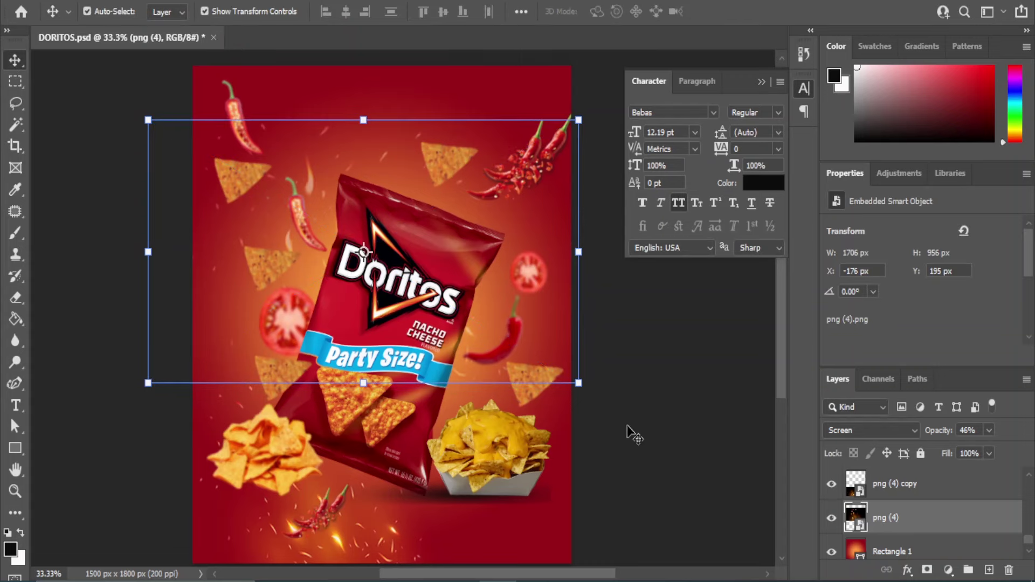
pyautogui.click(693, 425)
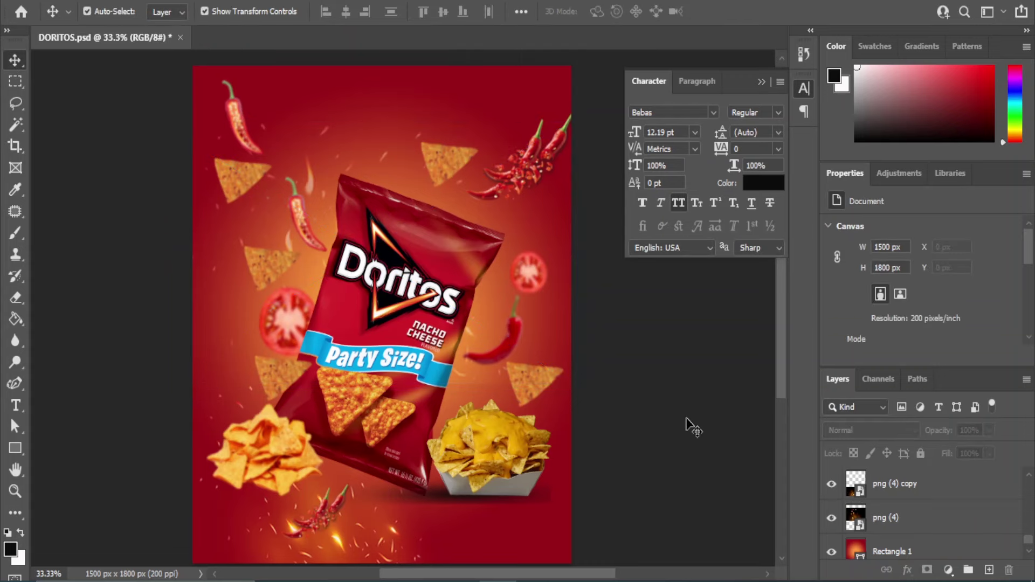
pyautogui.click(229, 339)
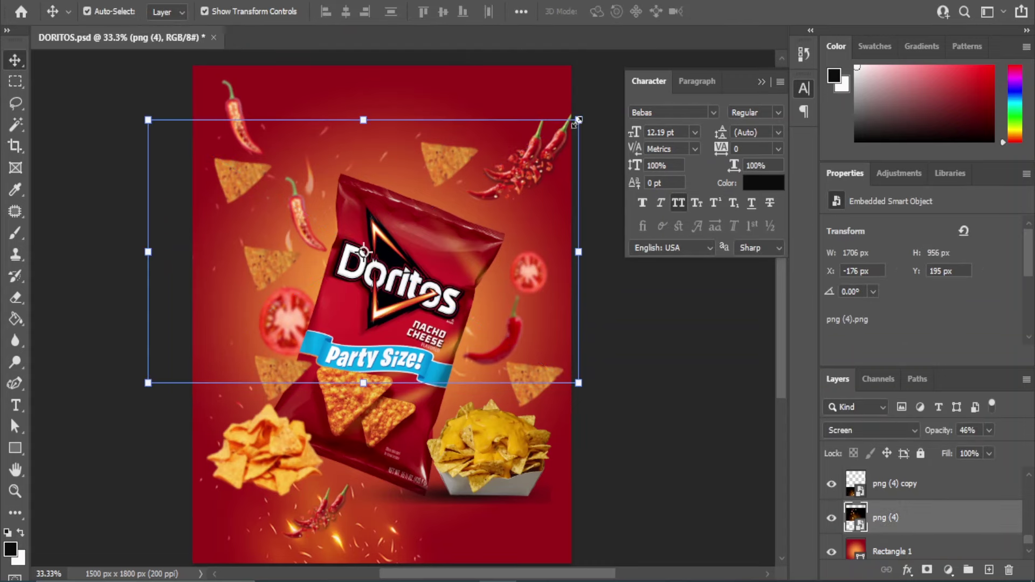
pyautogui.moveTo(578, 119); pyautogui.dragTo(616, 91)
pyautogui.moveTo(617, 388); pyautogui.dragTo(586, 369)
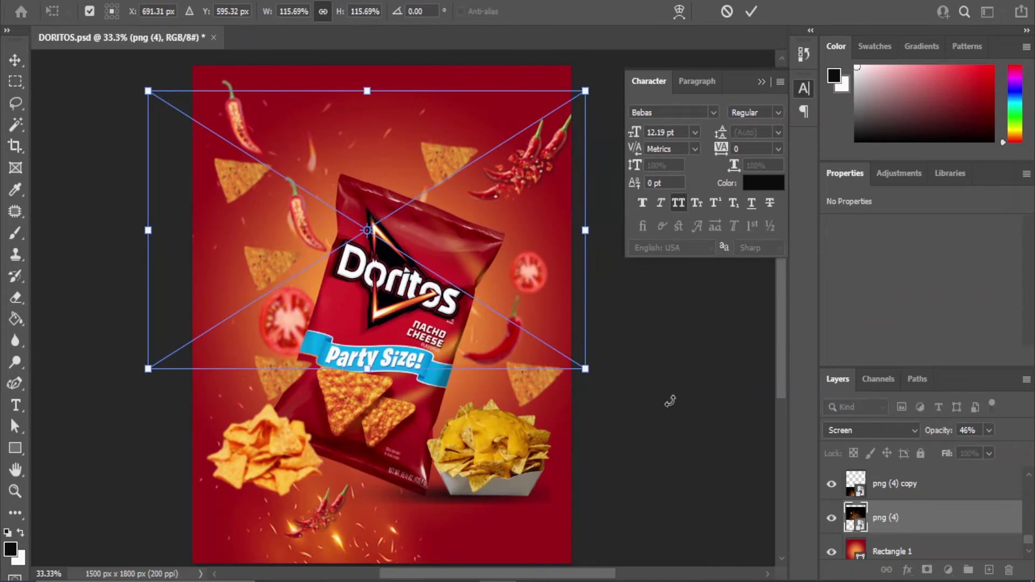
pyautogui.press('Return')
pyautogui.click(674, 439)
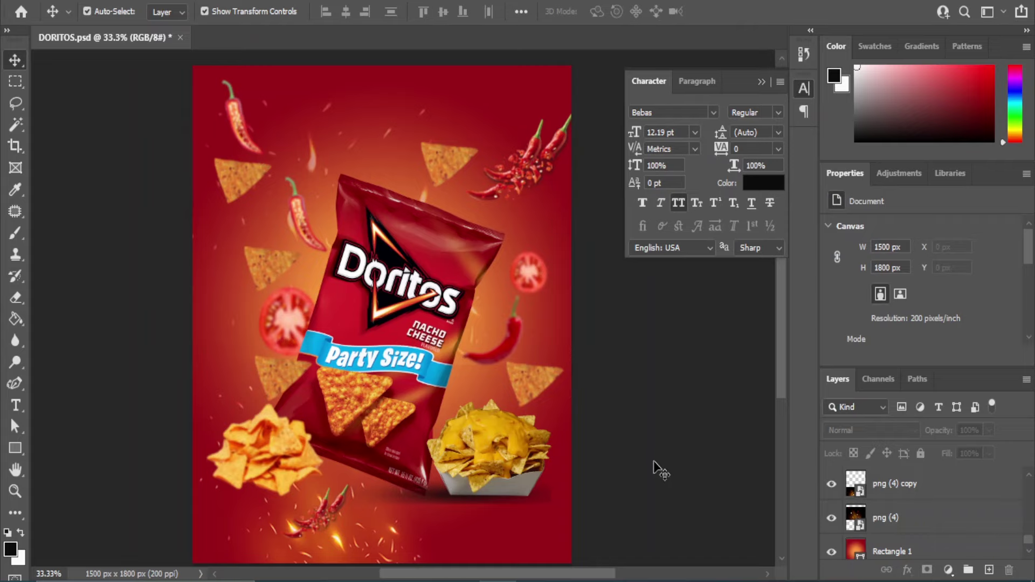
pyautogui.moveTo(421, 387); pyautogui.dragTo(414, 370)
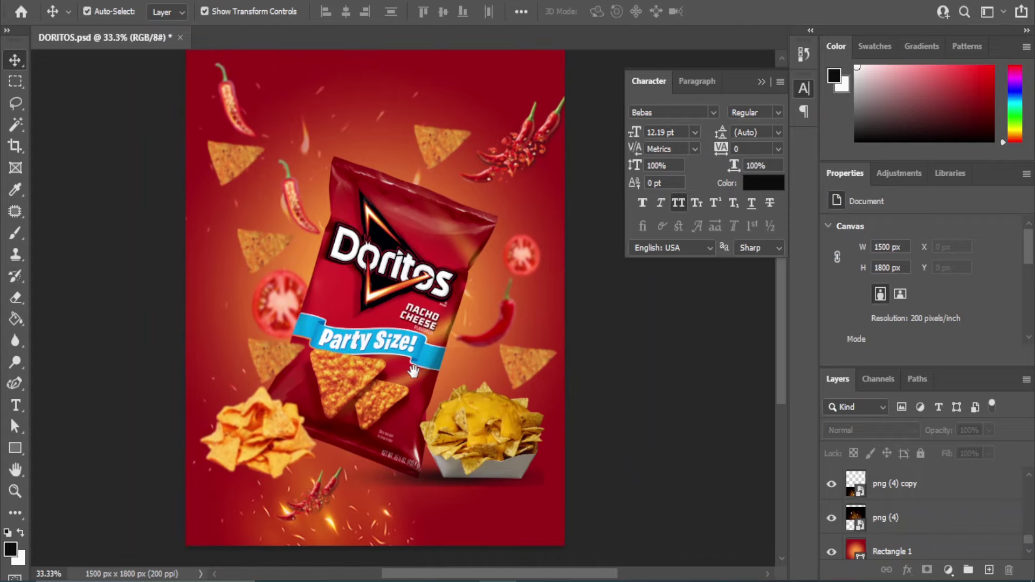
# Add a Levels adjustment on top with input 12/0.86/253 and output black 7
pyautogui.hotkey('ctrl', 'z')
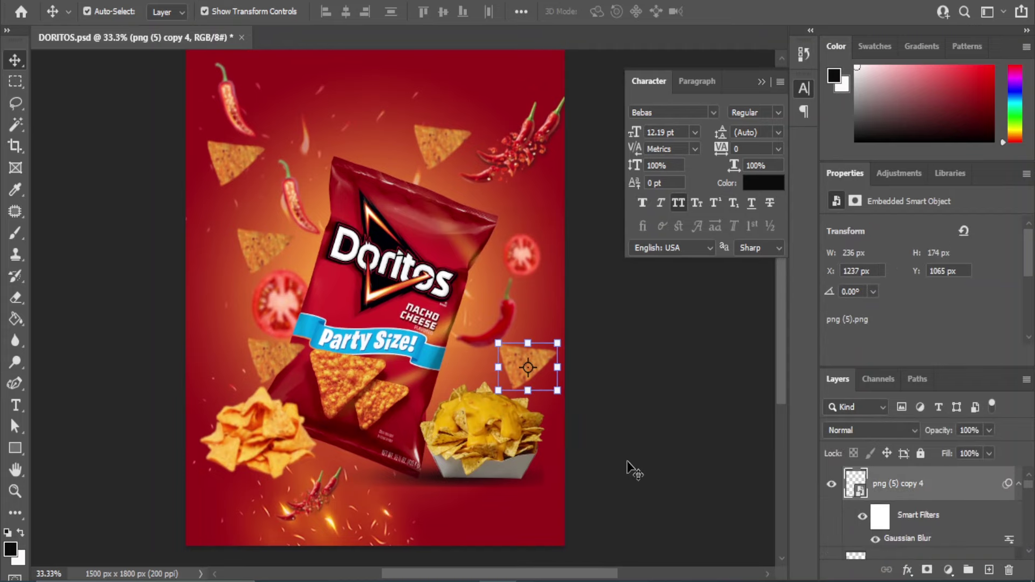
pyautogui.click(948, 570)
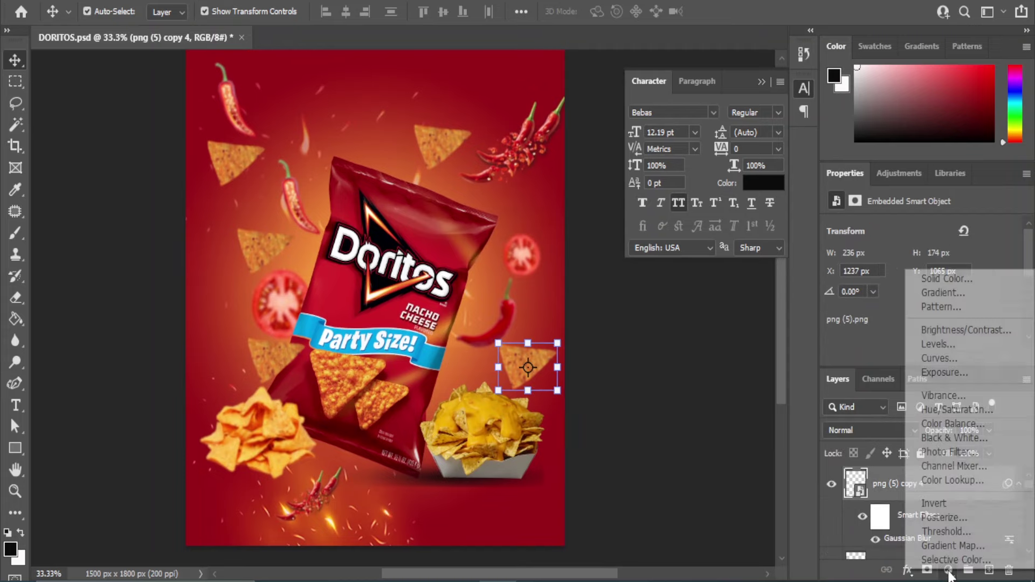
pyautogui.click(942, 344)
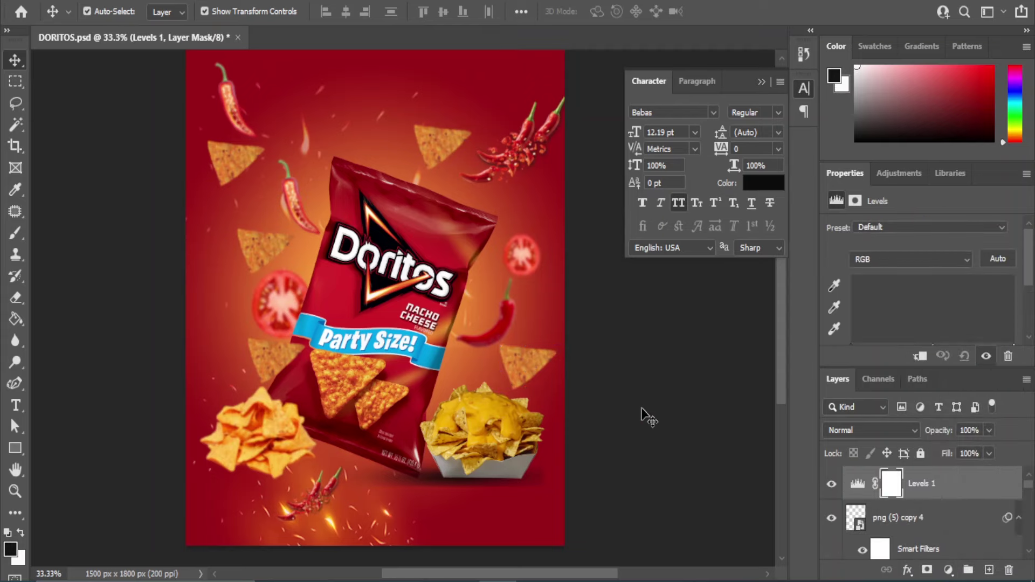
pyautogui.scroll(-3, 904, 269)
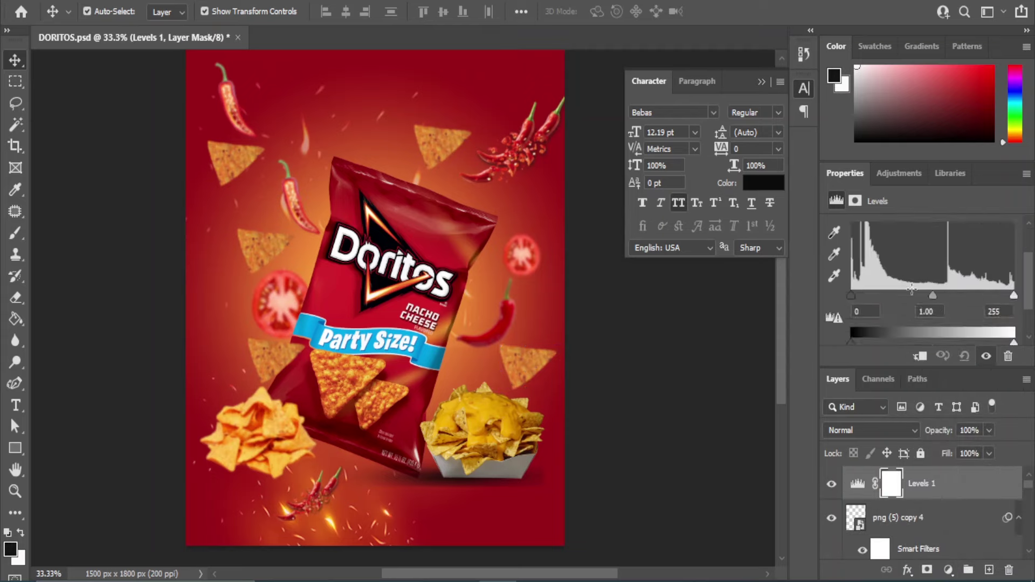
pyautogui.moveTo(937, 294); pyautogui.dragTo(941, 293)
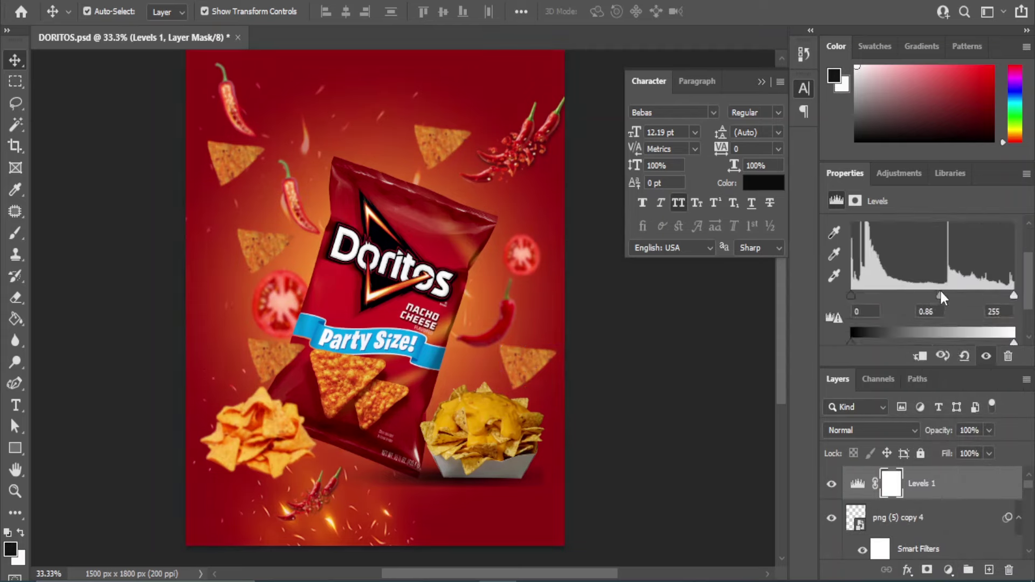
pyautogui.moveTo(850, 300); pyautogui.dragTo(866, 302)
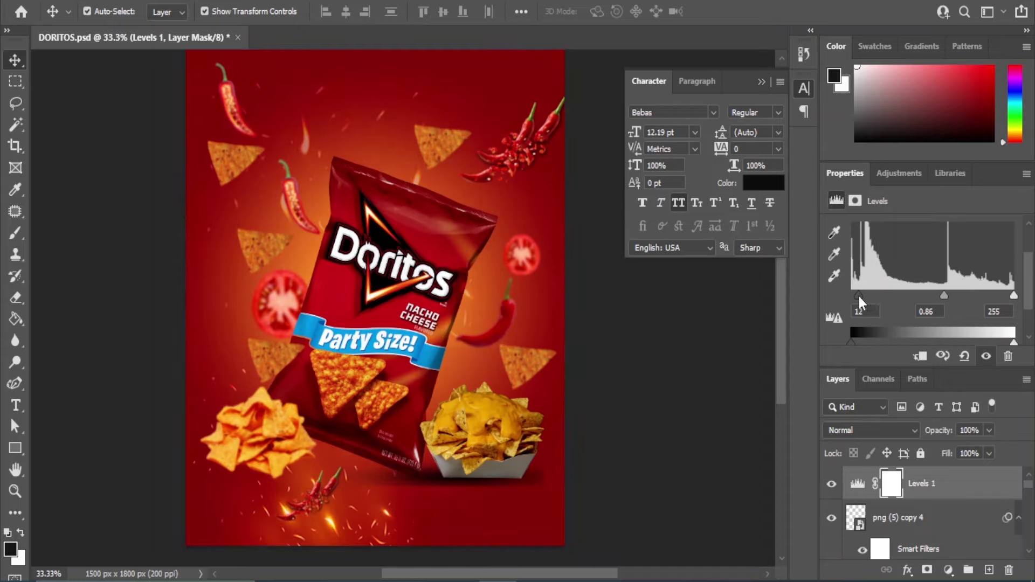
pyautogui.moveTo(1014, 296); pyautogui.dragTo(1017, 294)
pyautogui.scroll(-2, 862, 302)
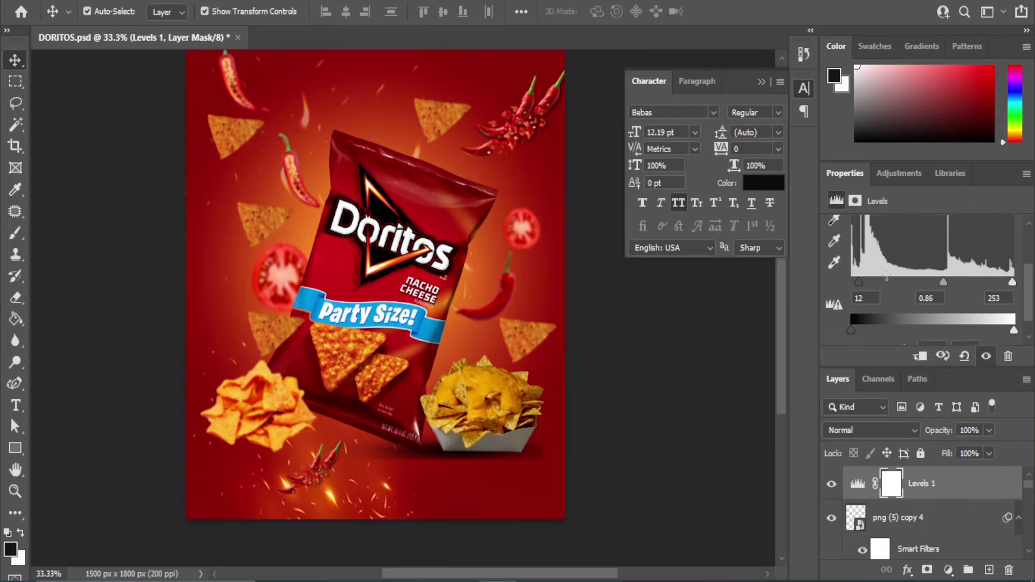
pyautogui.moveTo(850, 299); pyautogui.dragTo(855, 302)
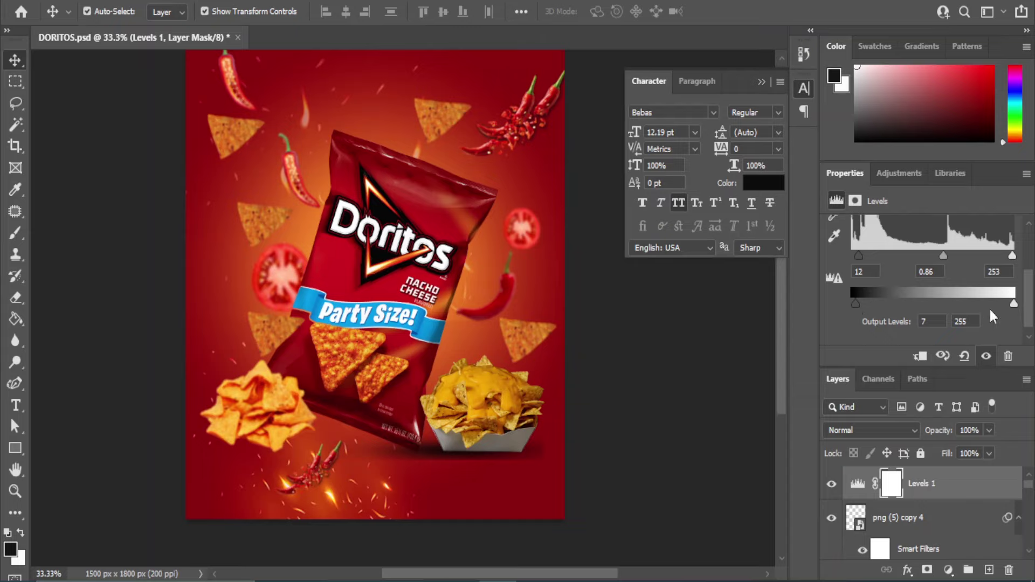
pyautogui.moveTo(1014, 304); pyautogui.dragTo(1010, 305)
# Zoom in and out to inspect the finished poster
pyautogui.moveTo(472, 131); pyautogui.dragTo(467, 172)
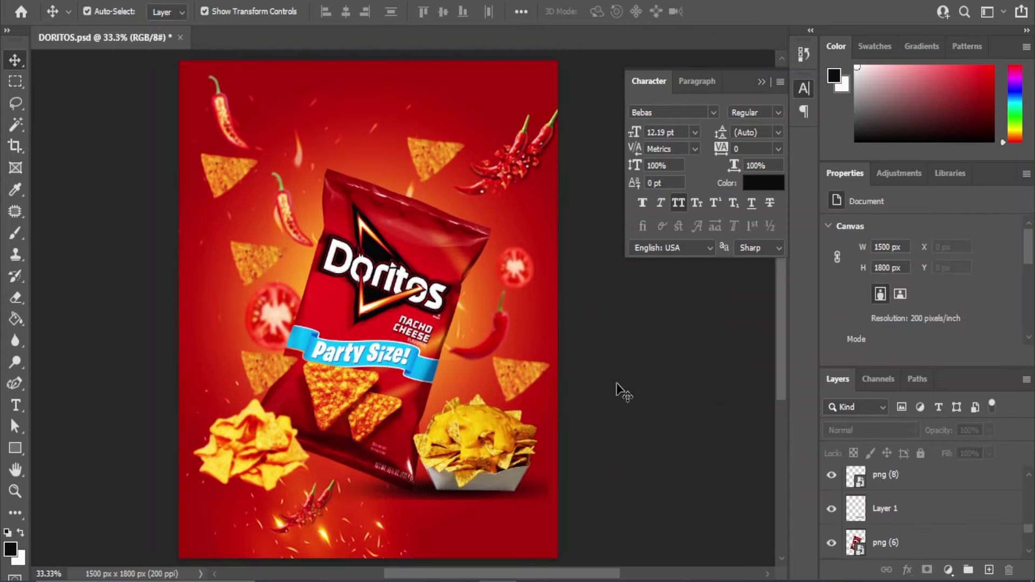
pyautogui.hotkey('ctrl', '+')
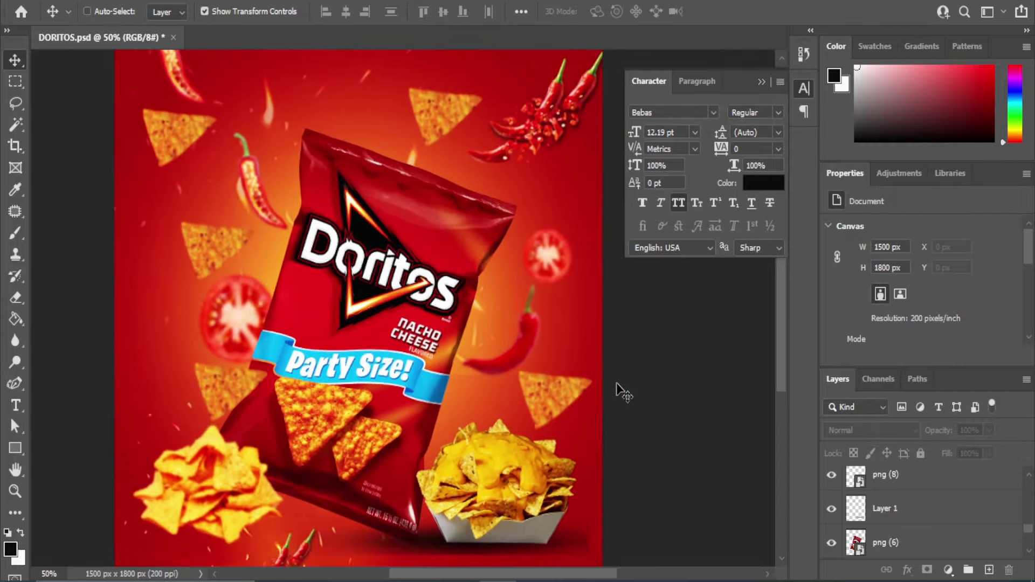
pyautogui.hotkey('ctrl', '-')
pyautogui.hotkey('ctrl', '+')
pyautogui.hotkey('ctrl', '-')
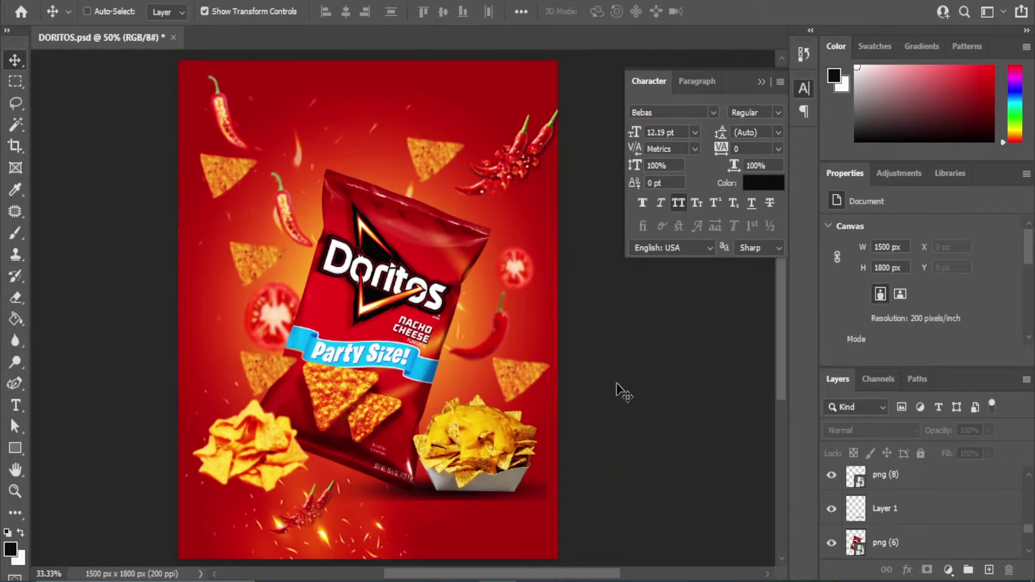
pyautogui.hotkey('ctrl', '+')
pyautogui.hotkey('ctrl', '-')
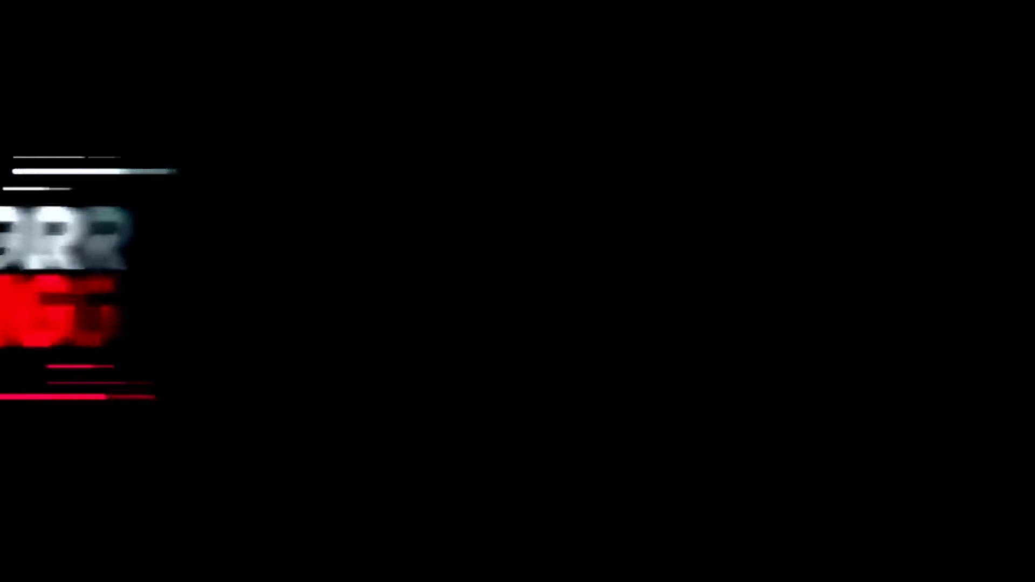